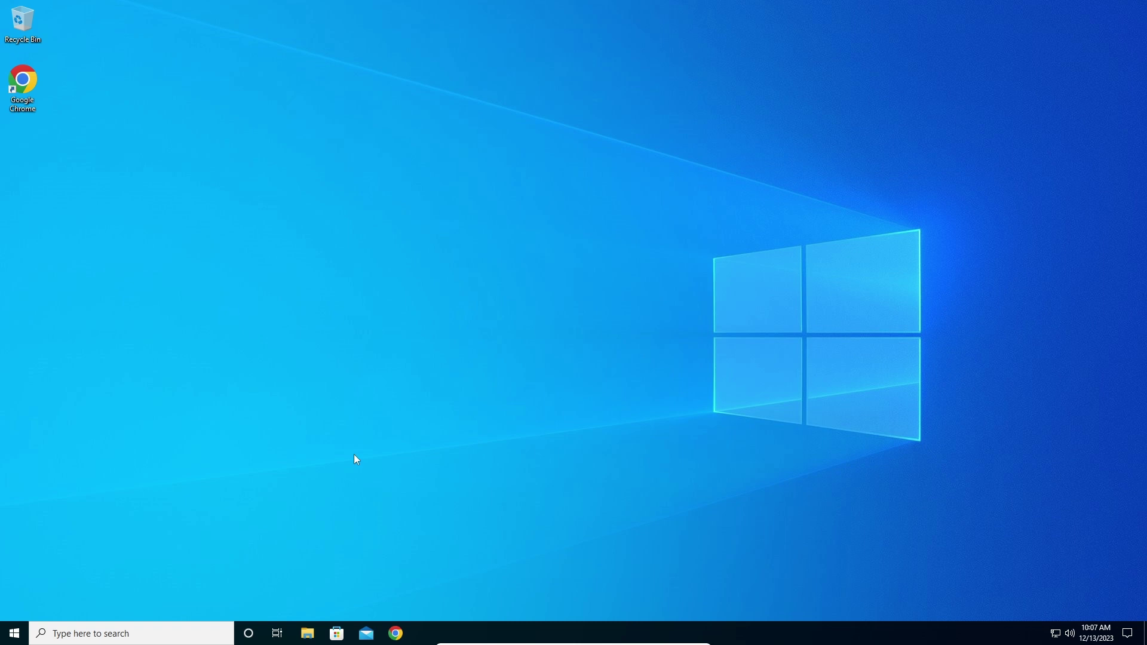
Launch the Settings app from the Start menu's left rail.
left_click(15, 632)
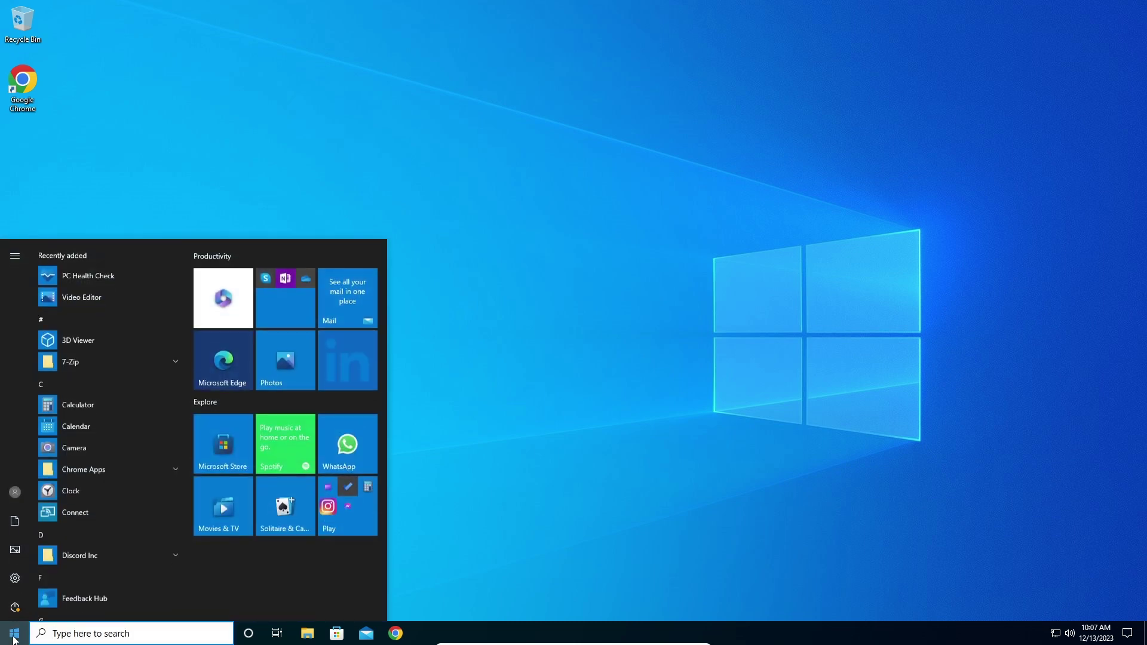
mouse_move(20, 578)
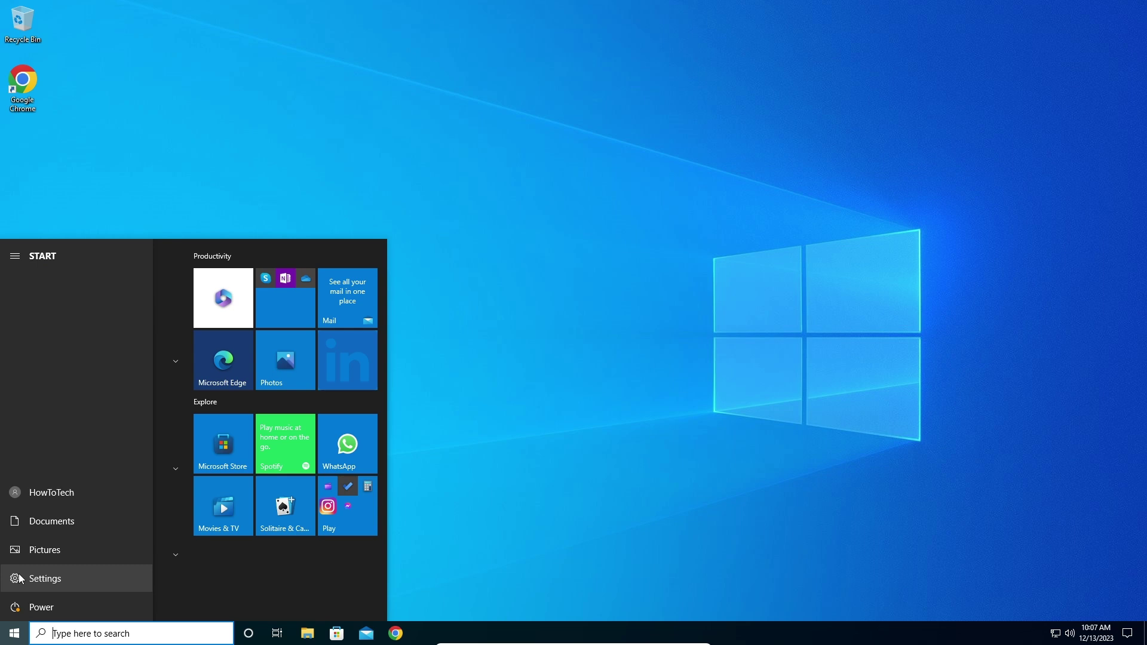
left_click(19, 578)
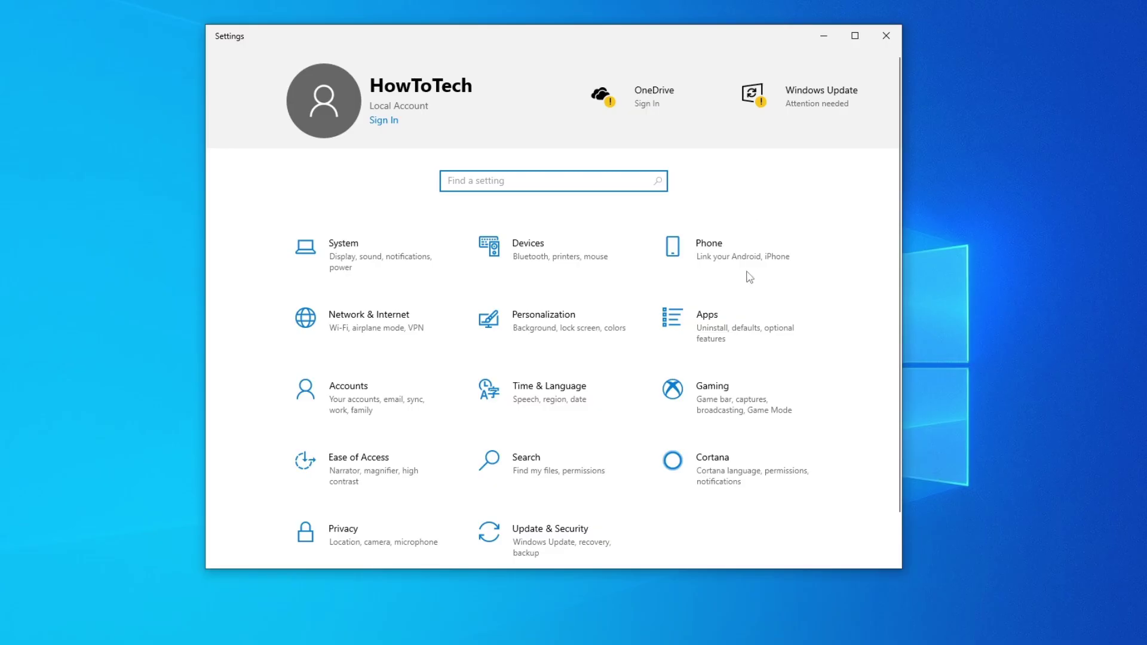
Switch Game bar recording off in Gaming, check Game Mode, then go back Home.
left_click(758, 390)
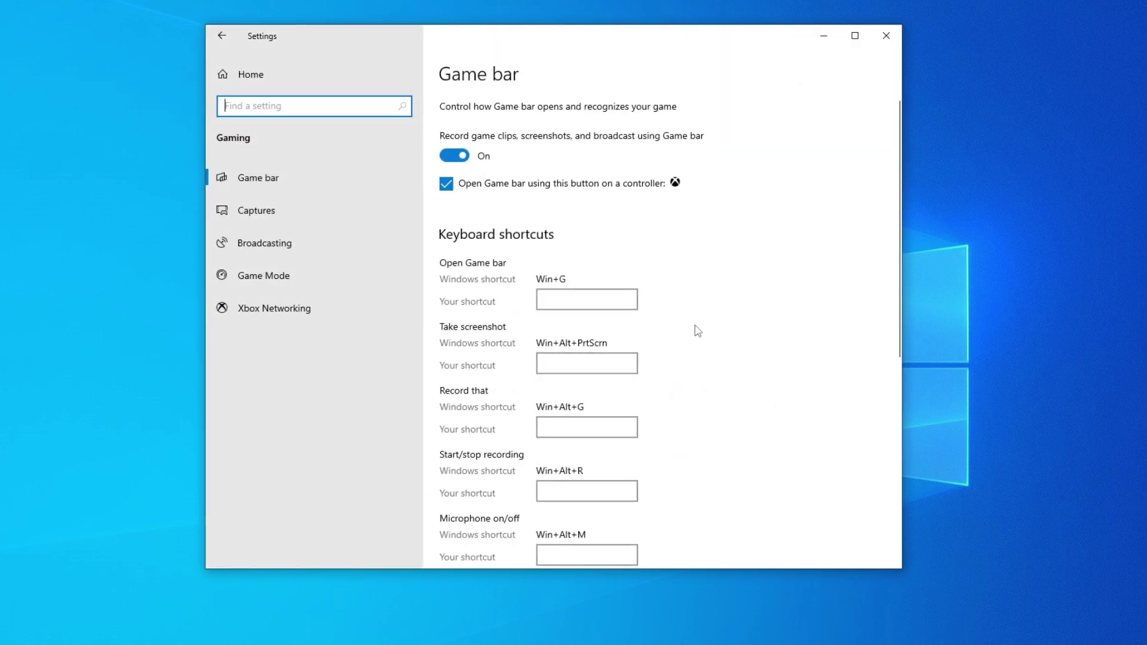
left_click(458, 156)
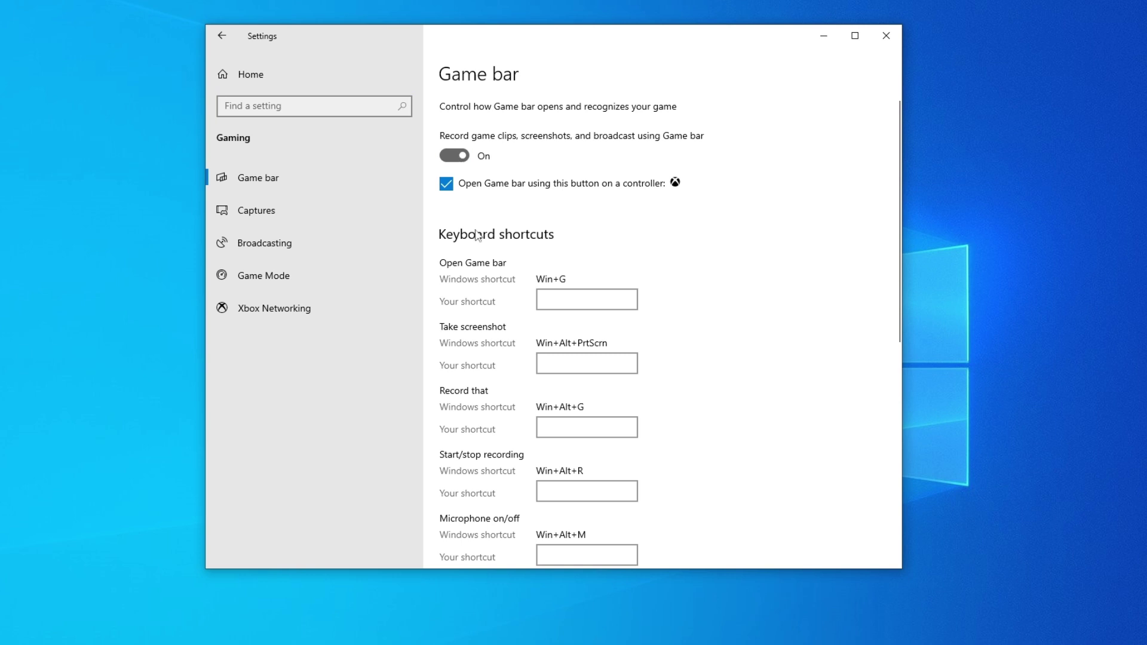
left_click_drag(458, 222, 443, 182)
left_click(446, 187)
left_click(357, 277)
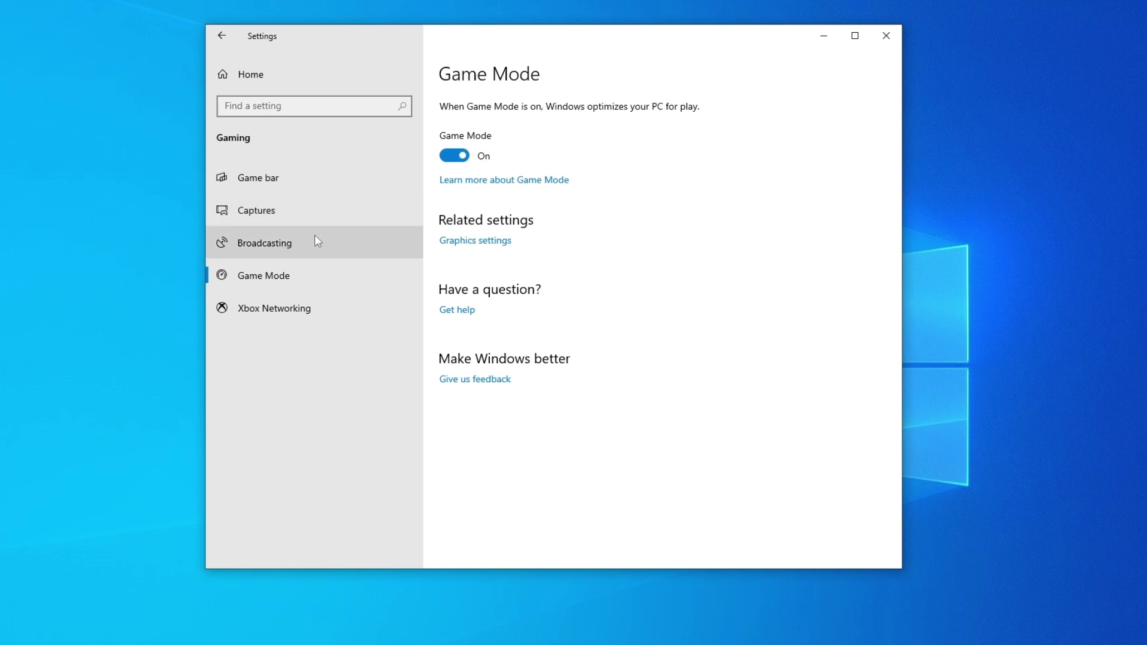
left_click(294, 71)
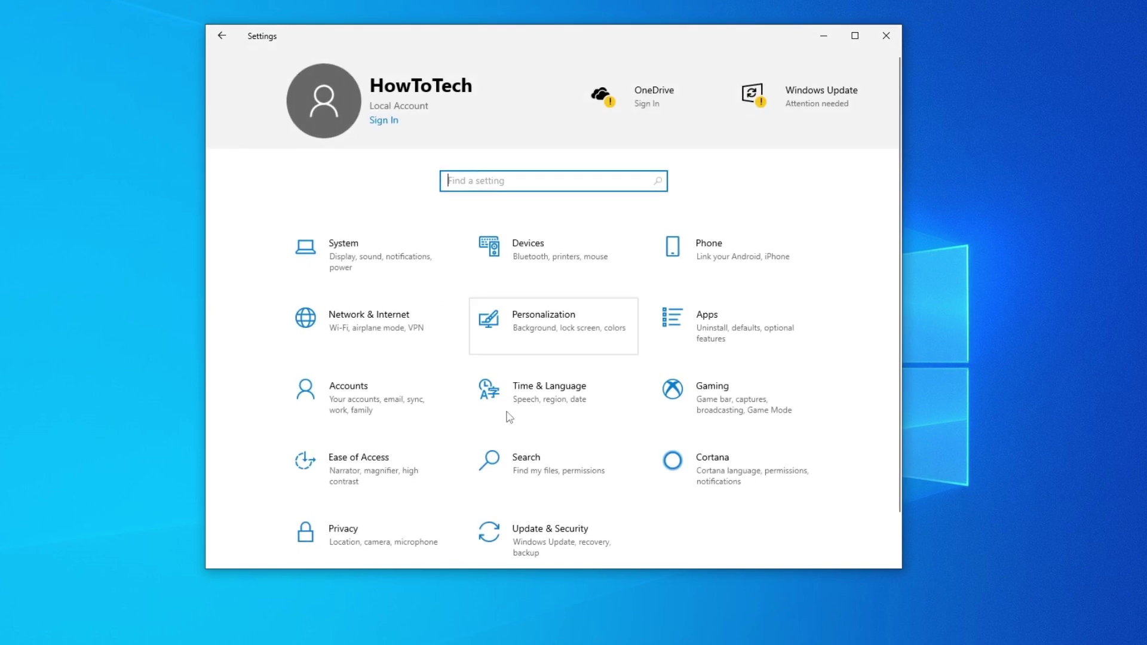
Turn off all four Privacy General toggles: advertising ID, language list, app-launch tracking, suggested content.
left_click(375, 533)
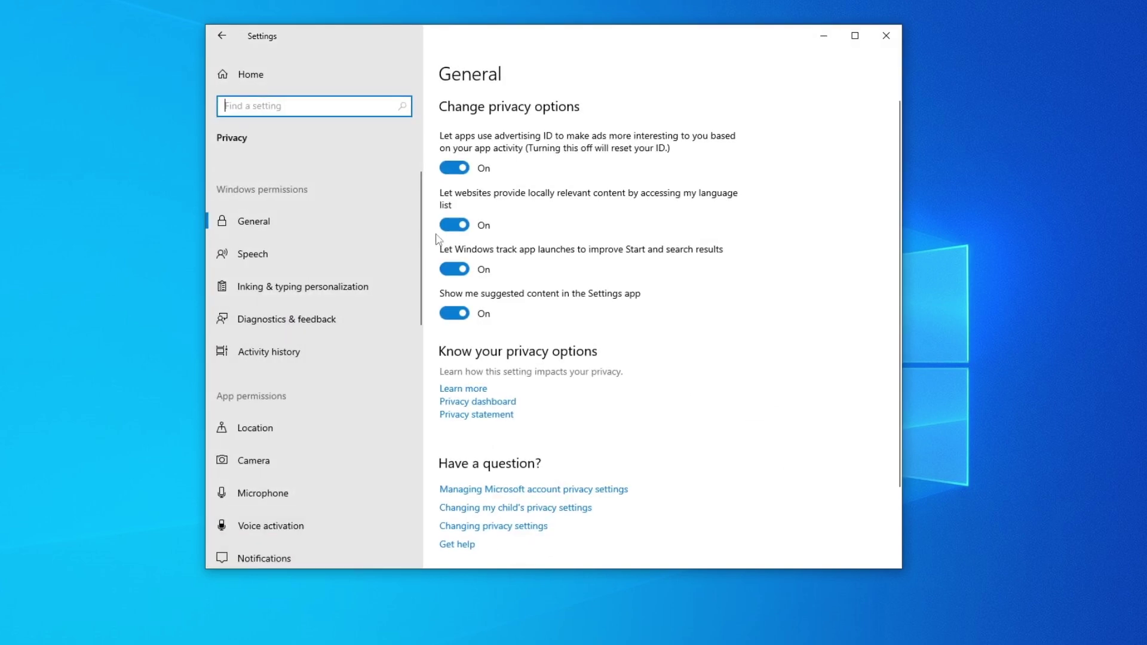
left_click(456, 166)
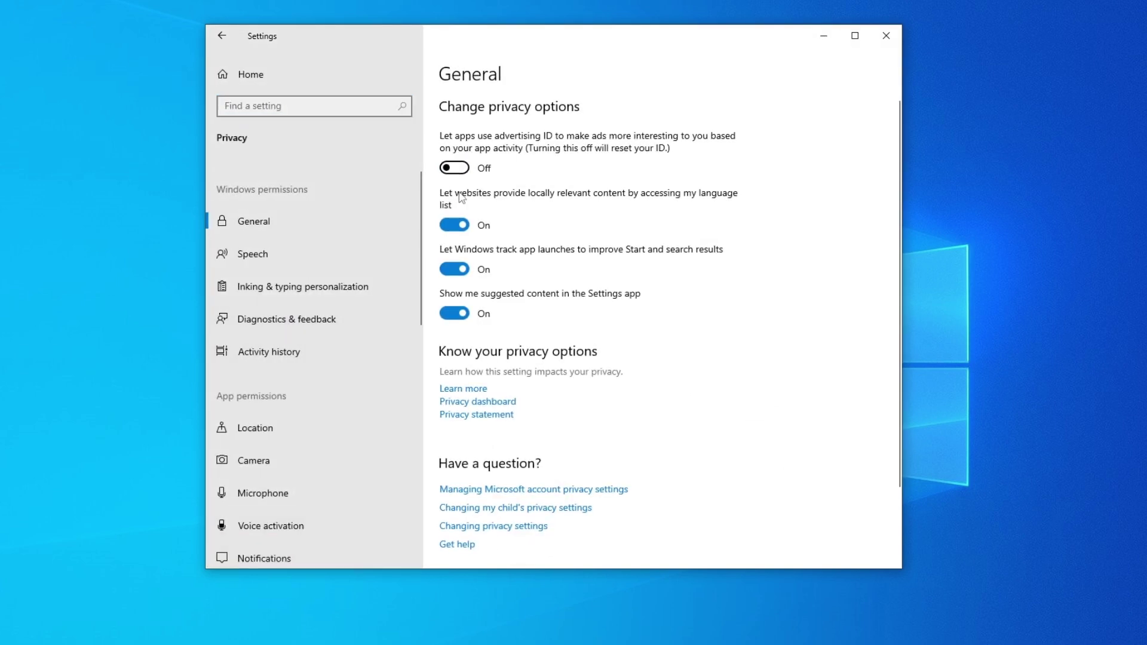
left_click(454, 225)
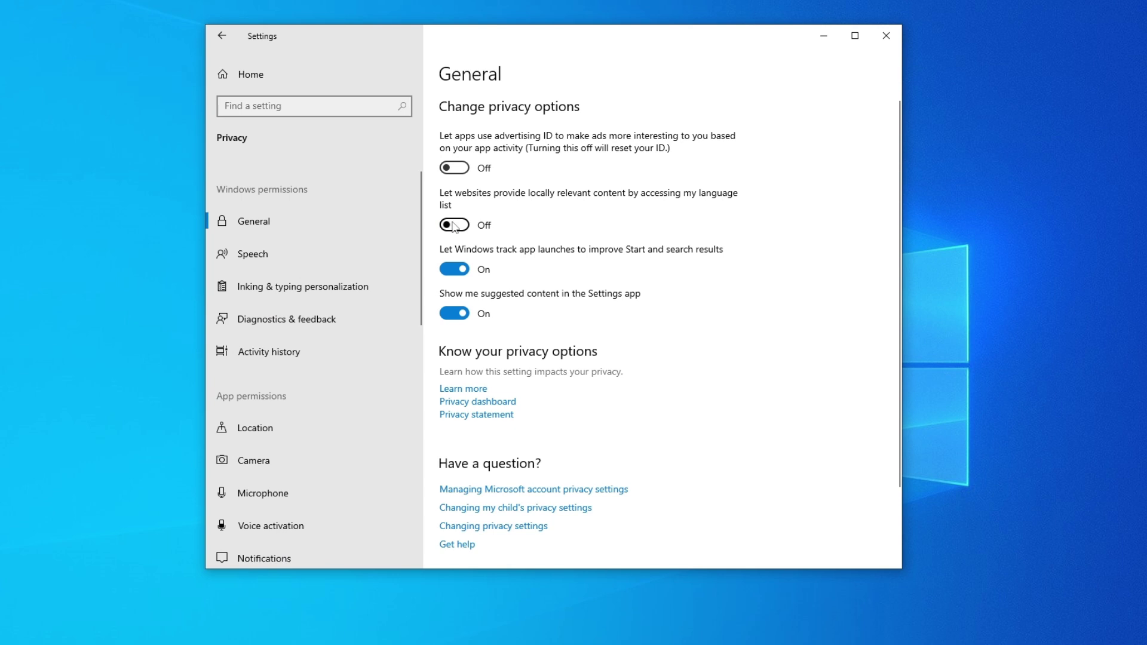
left_click(458, 270)
left_click(457, 313)
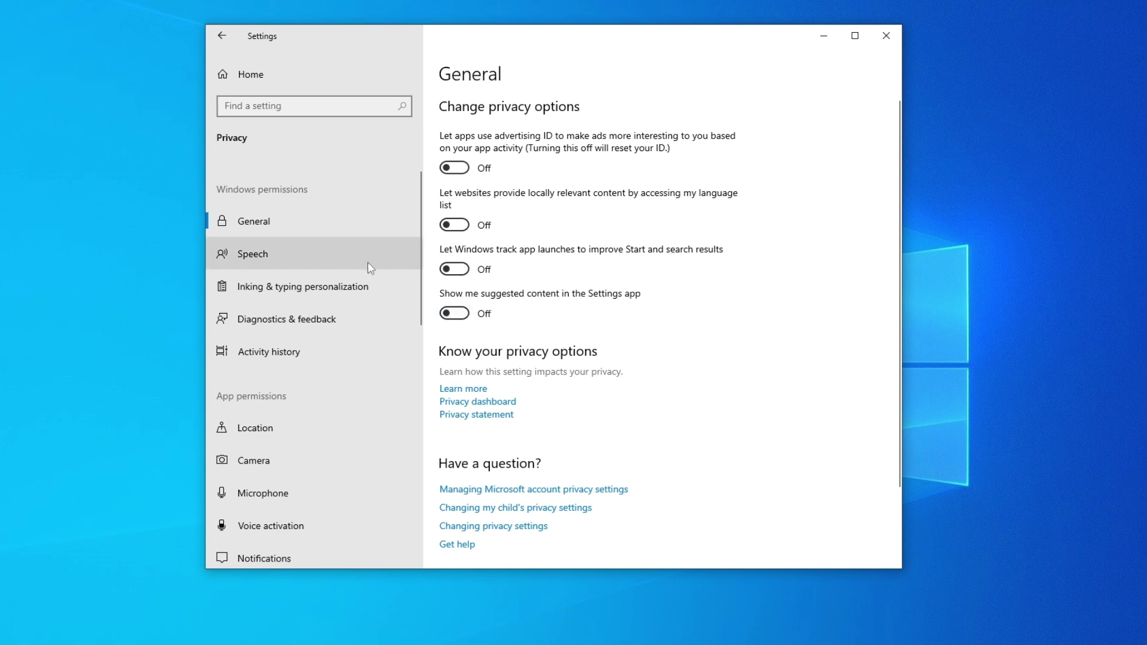
In Diagnostics & feedback, stop inking/typing data, choose Basic diagnostics, disable tailored experiences.
left_click(339, 314)
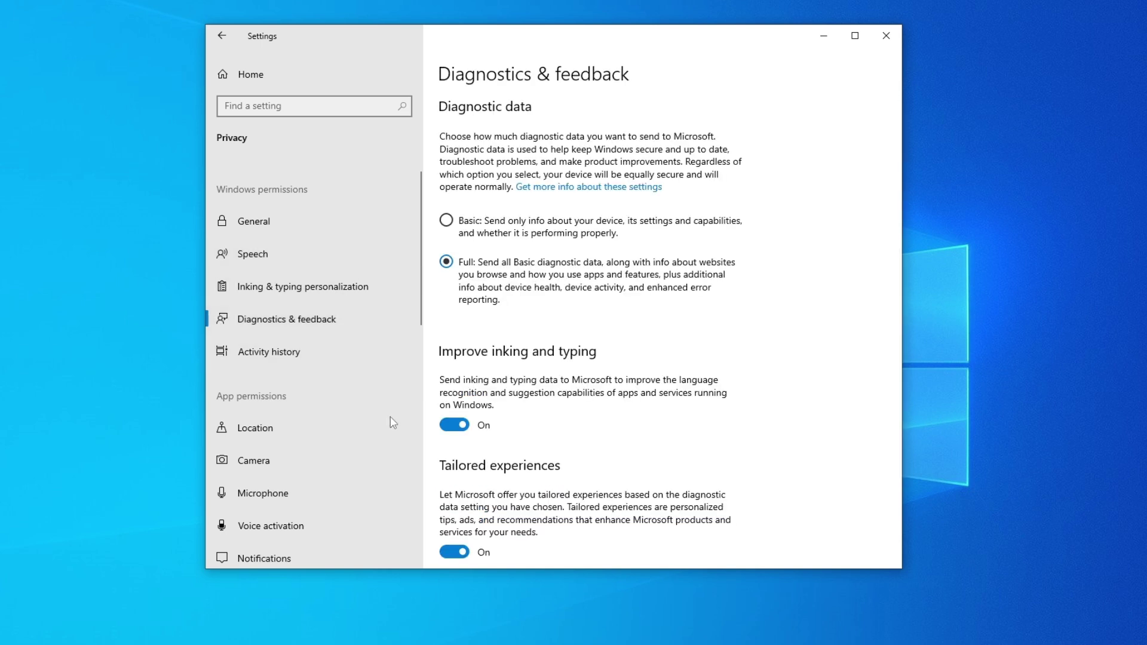
left_click(451, 425)
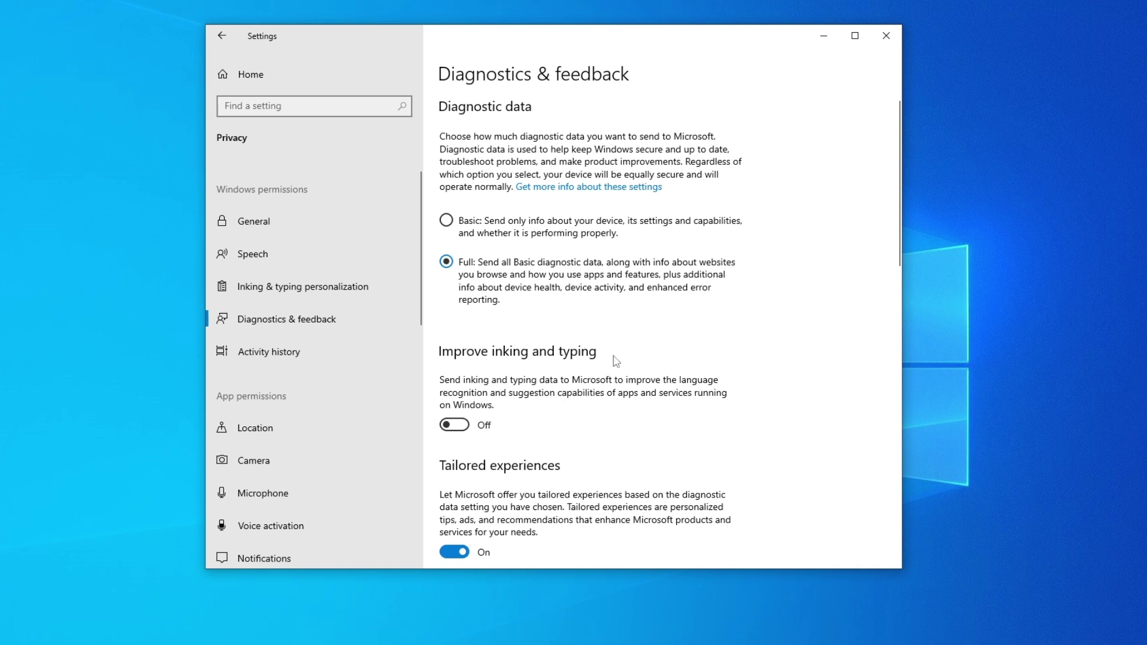
left_click(447, 220)
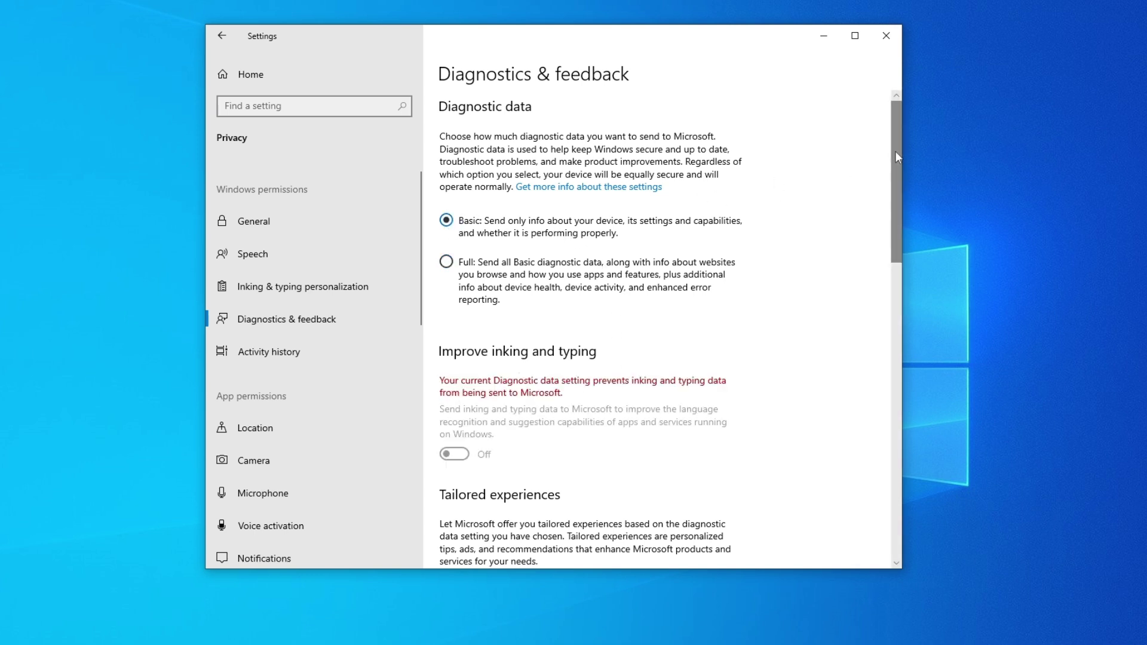
left_click_drag(896, 157, 895, 289)
left_click(483, 136)
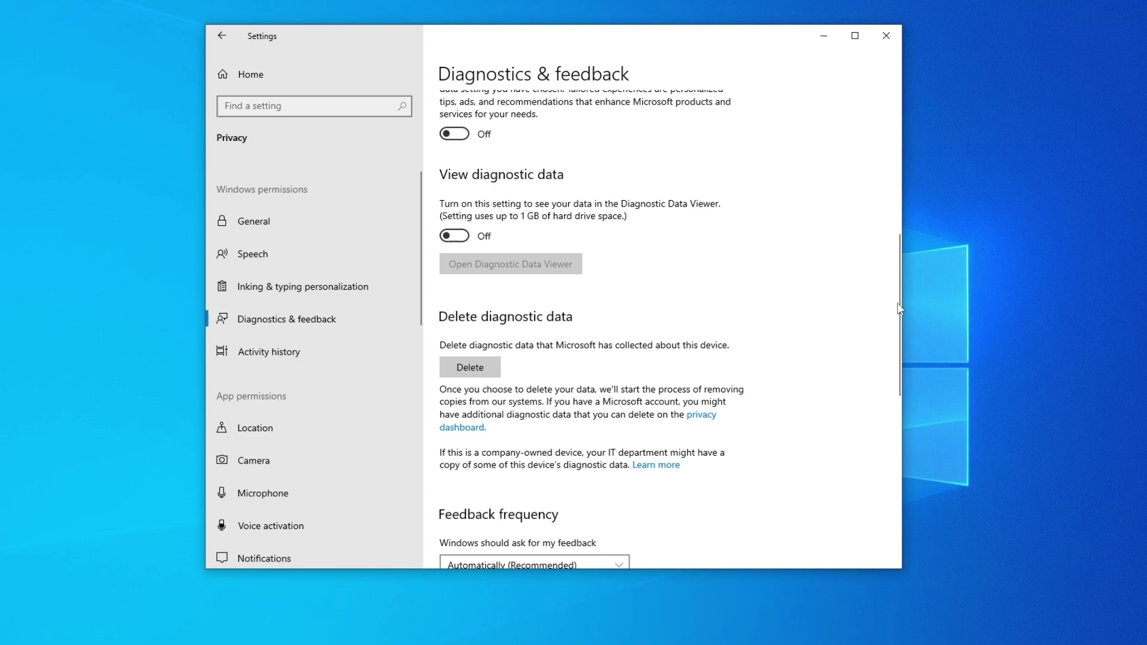
left_click_drag(898, 320, 899, 368)
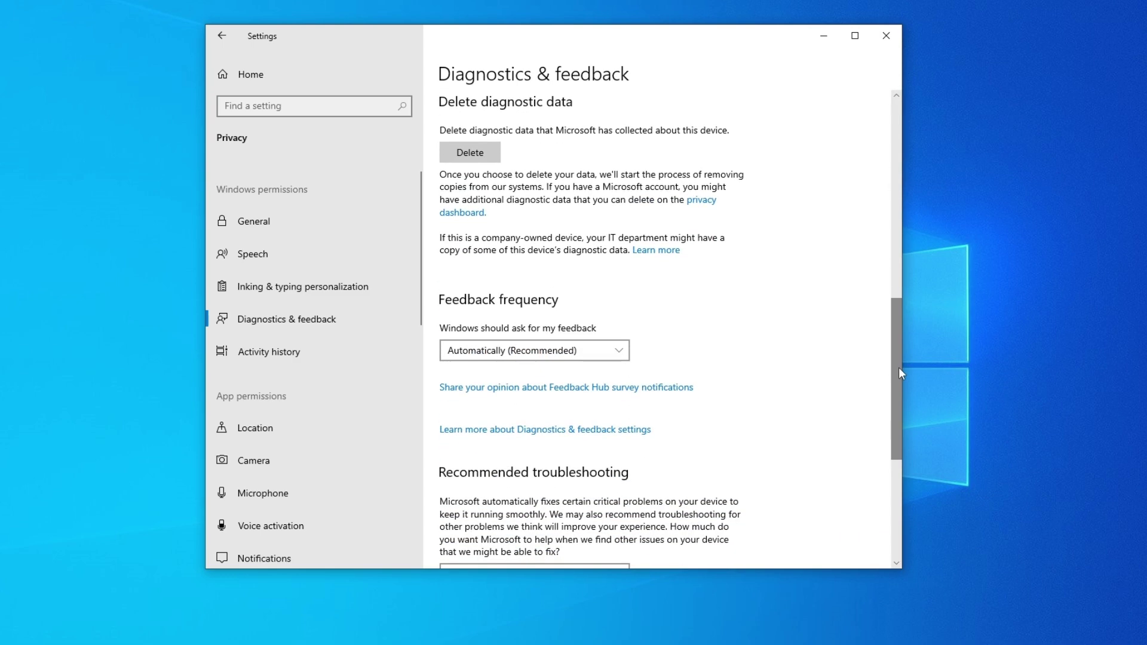
Delete the collected diagnostic data and set feedback frequency to Never.
left_click(468, 152)
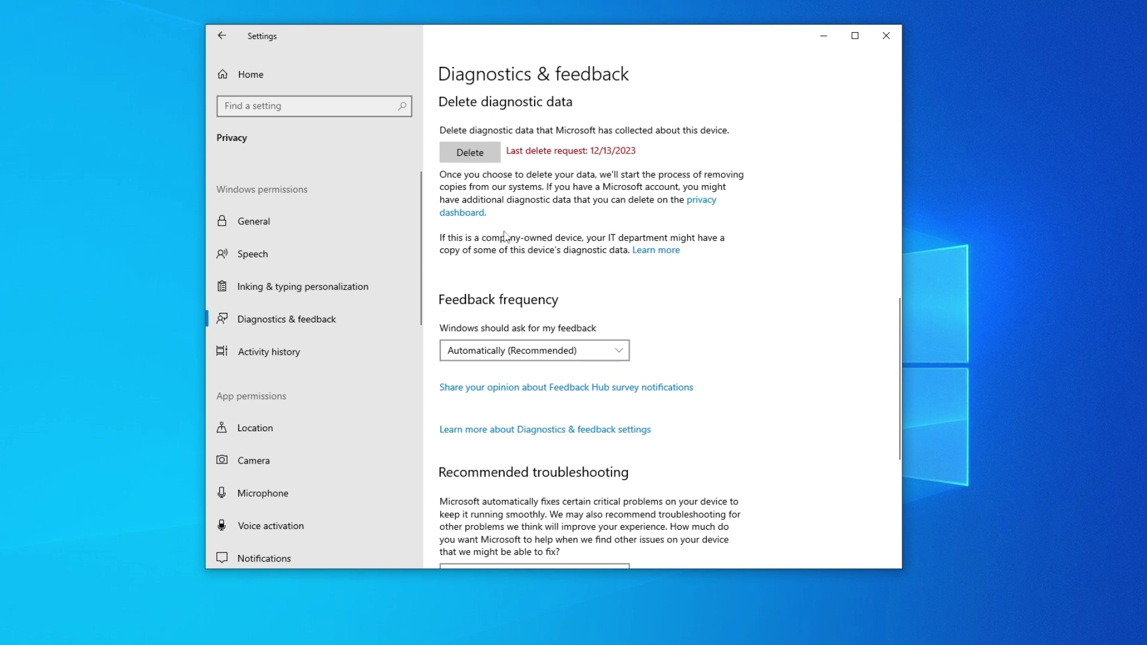
left_click(560, 350)
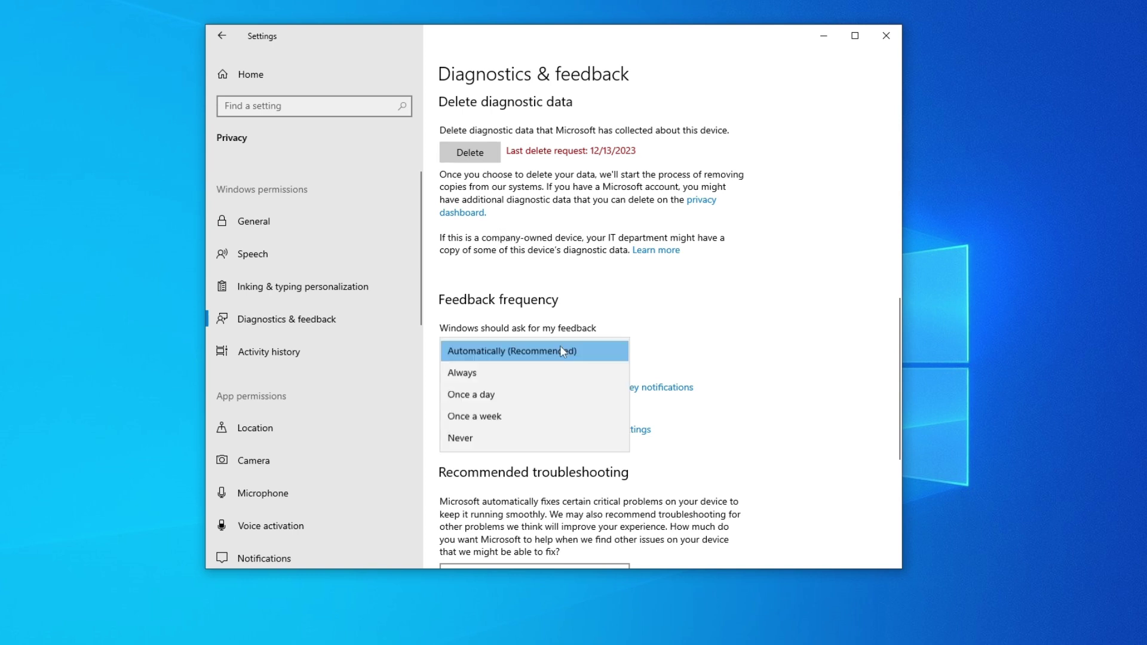
left_click(534, 437)
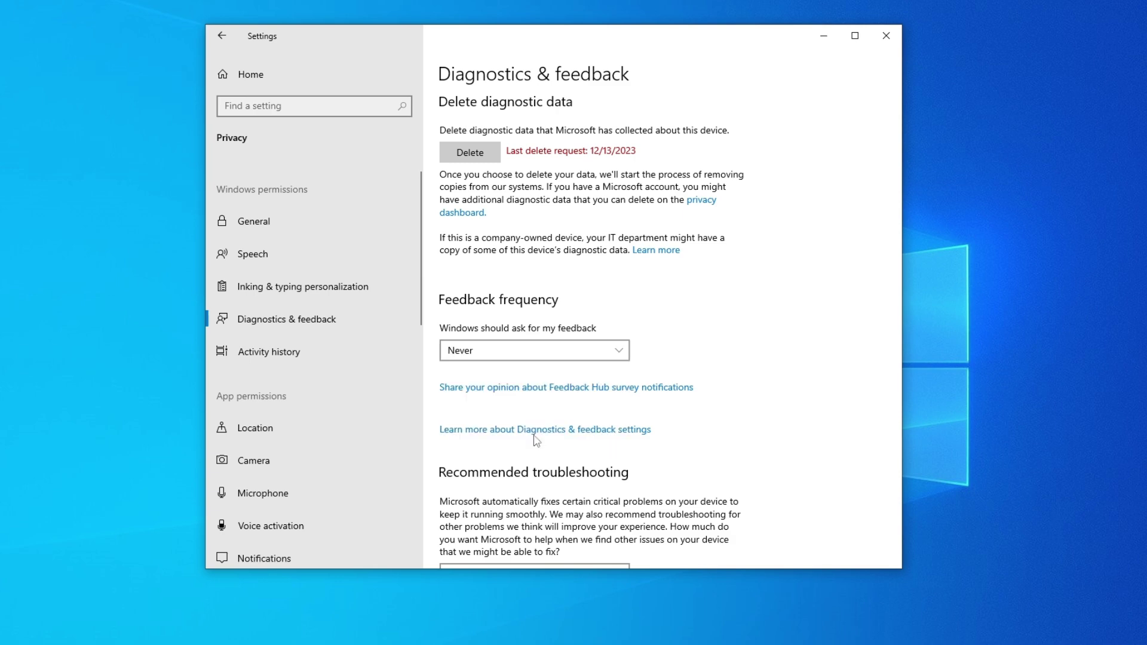
scroll(330, 454, "down", 6)
left_click(331, 453)
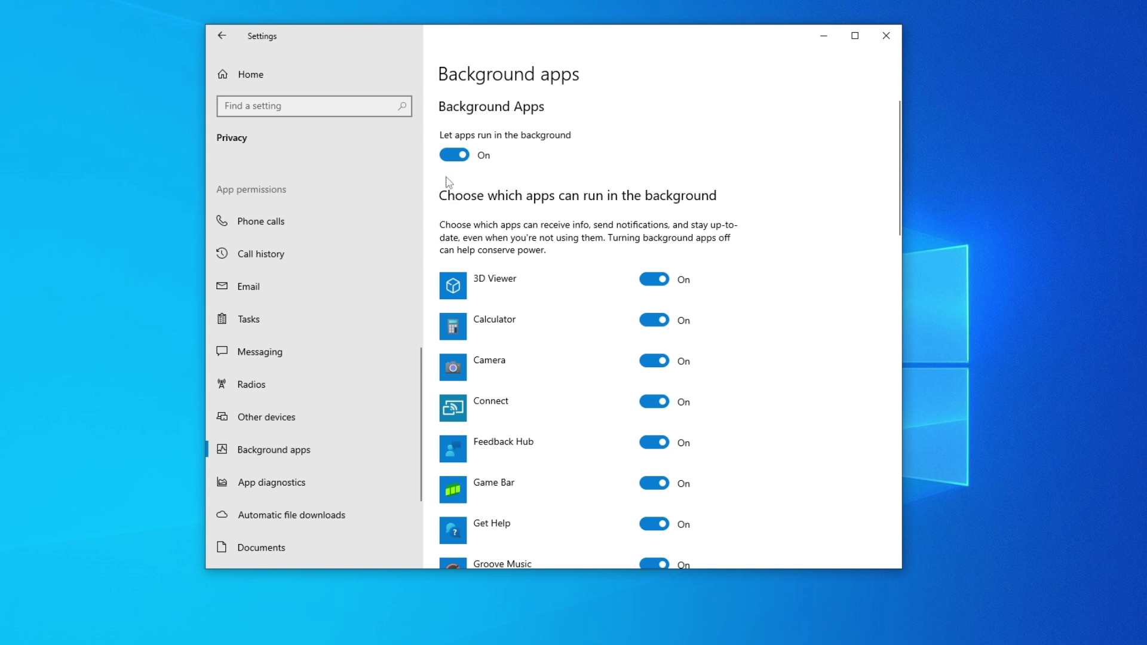
Stop all background apps and block apps from reading other apps' diagnostic info.
left_click(453, 155)
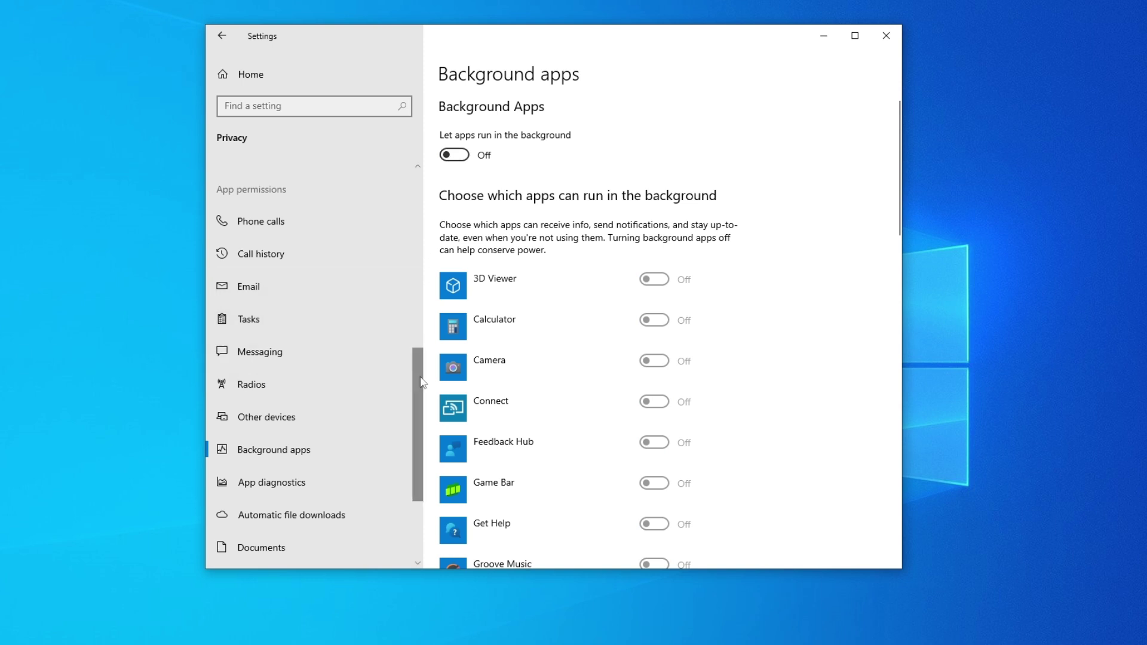
left_click_drag(421, 382, 414, 466)
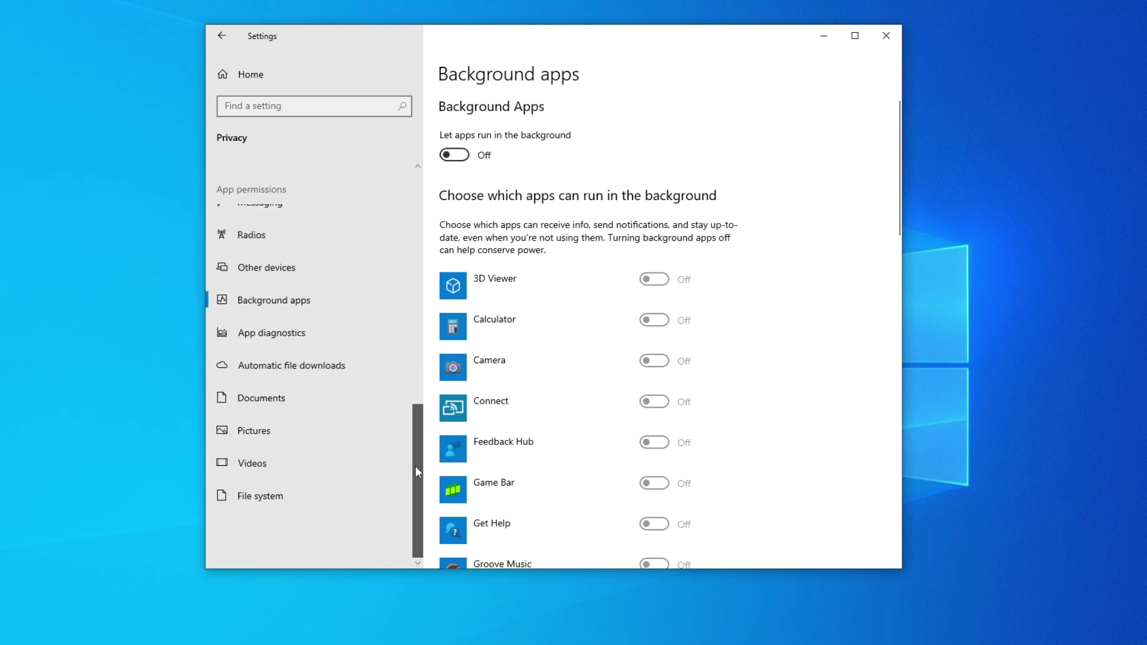
left_click(333, 331)
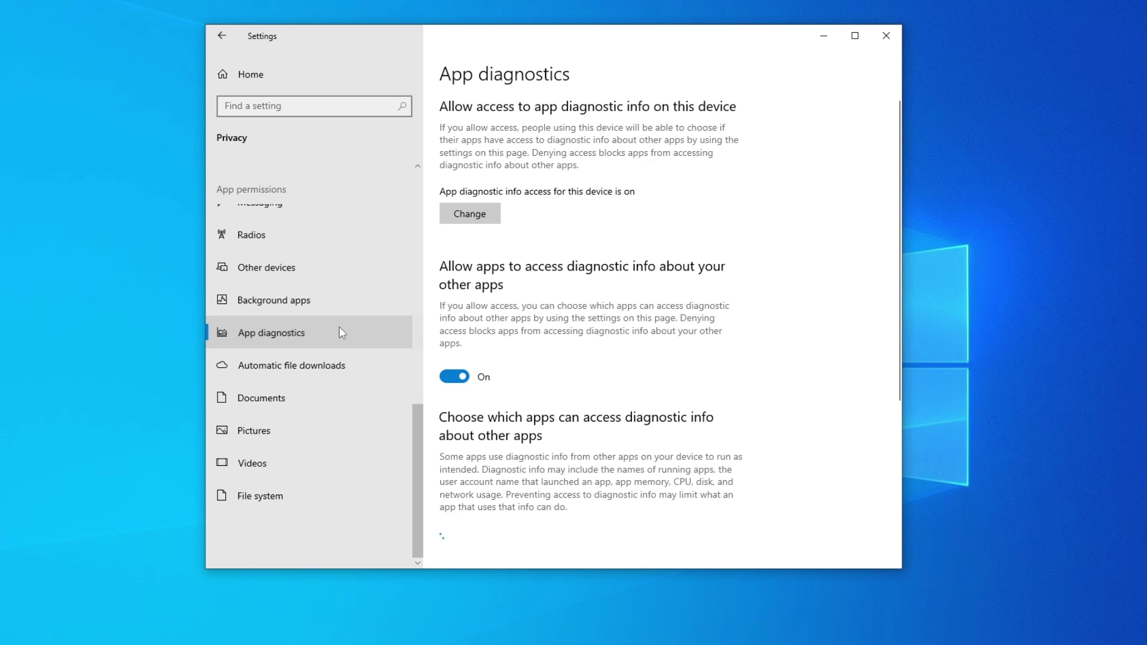
left_click(461, 381)
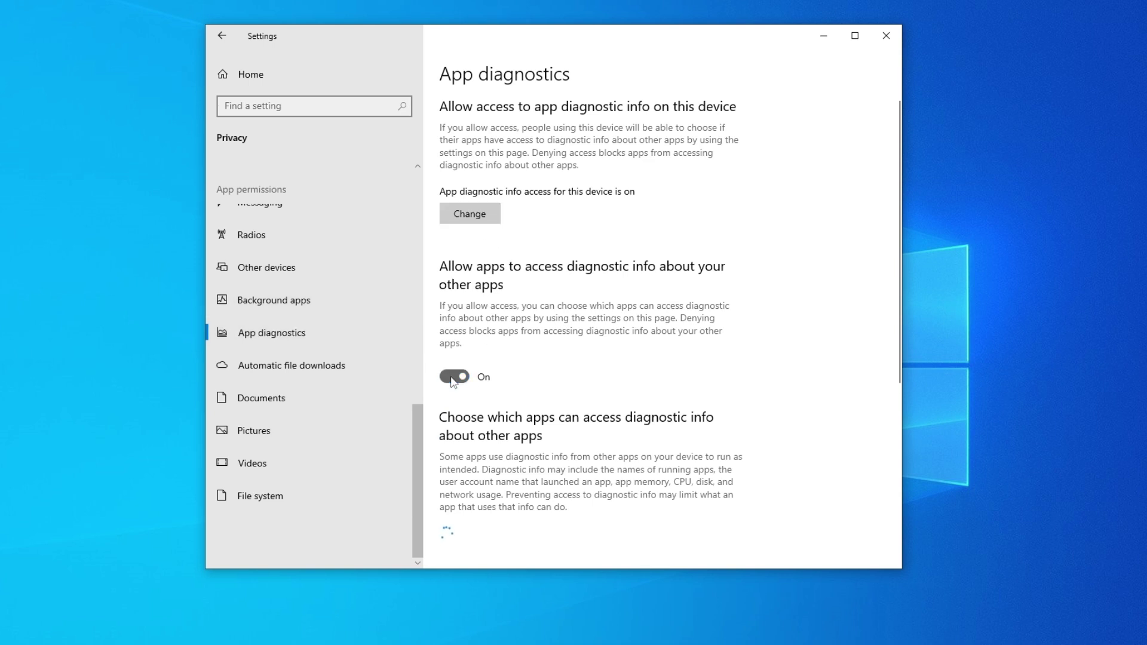
Block app access to the documents, pictures and videos libraries and the file system.
left_click(346, 365)
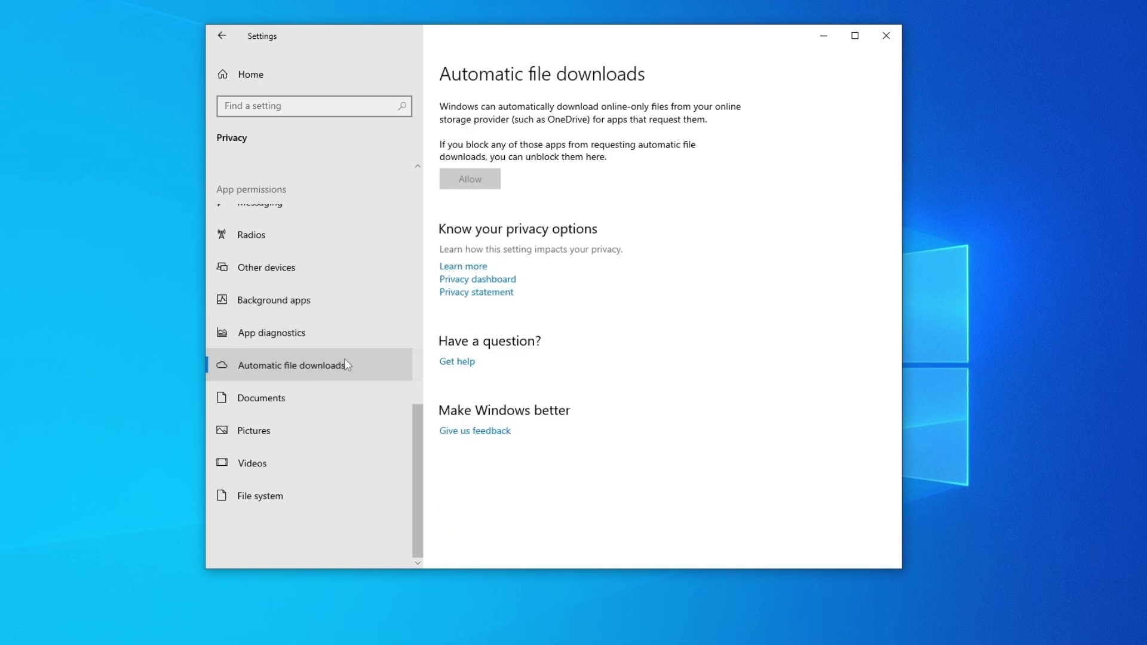
left_click(338, 399)
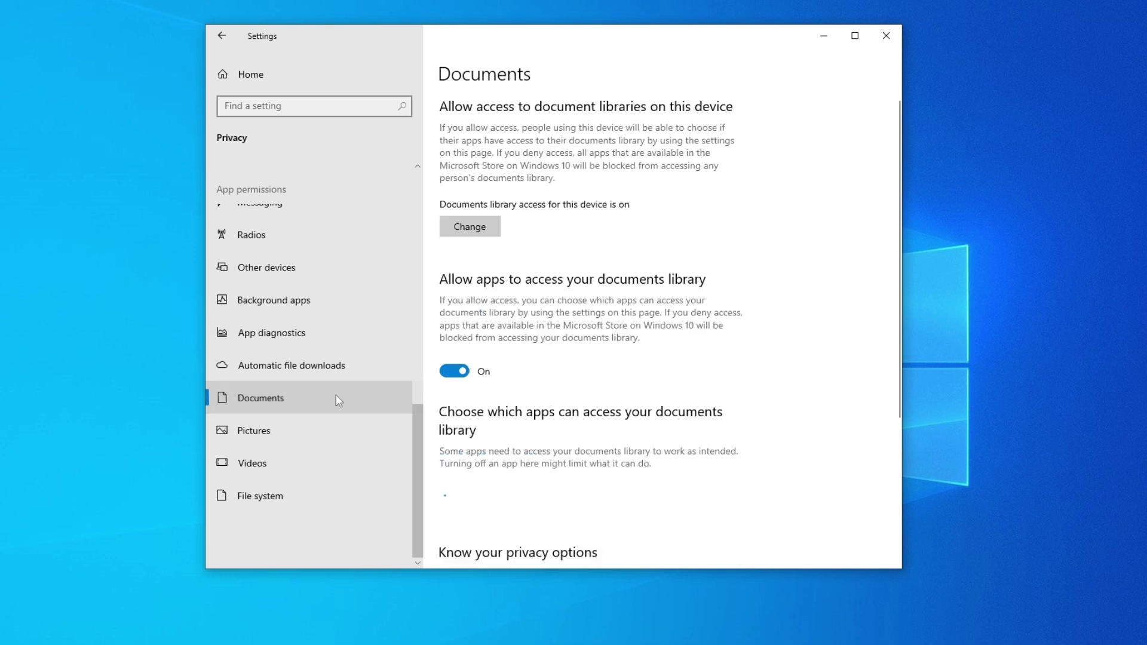
left_click(444, 372)
left_click(322, 431)
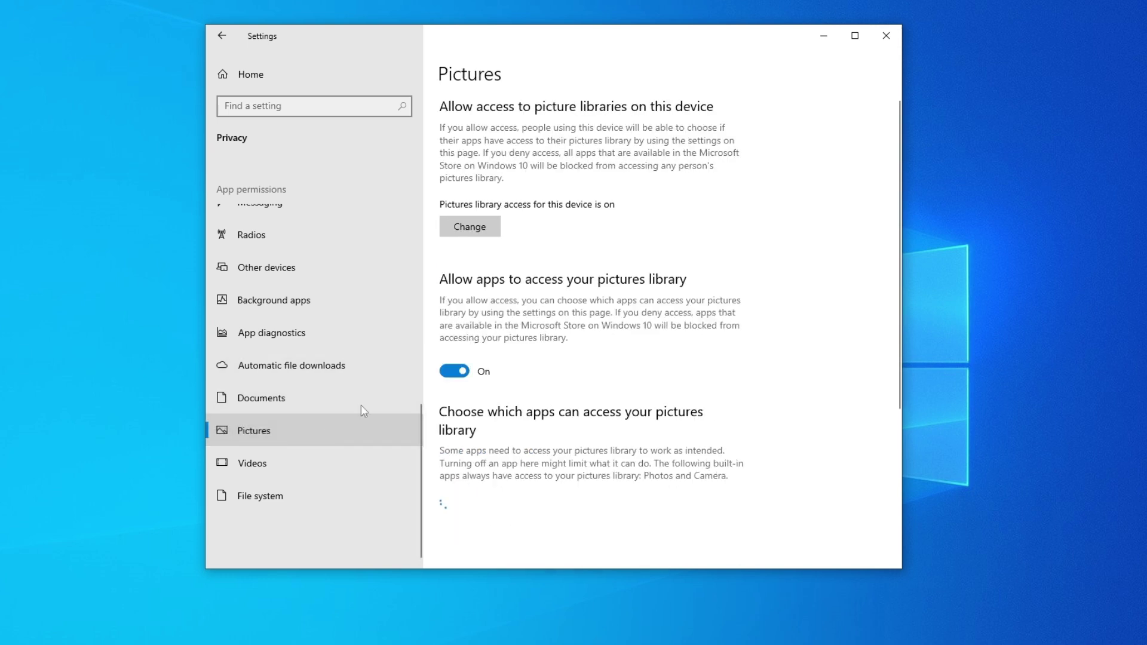
left_click(444, 371)
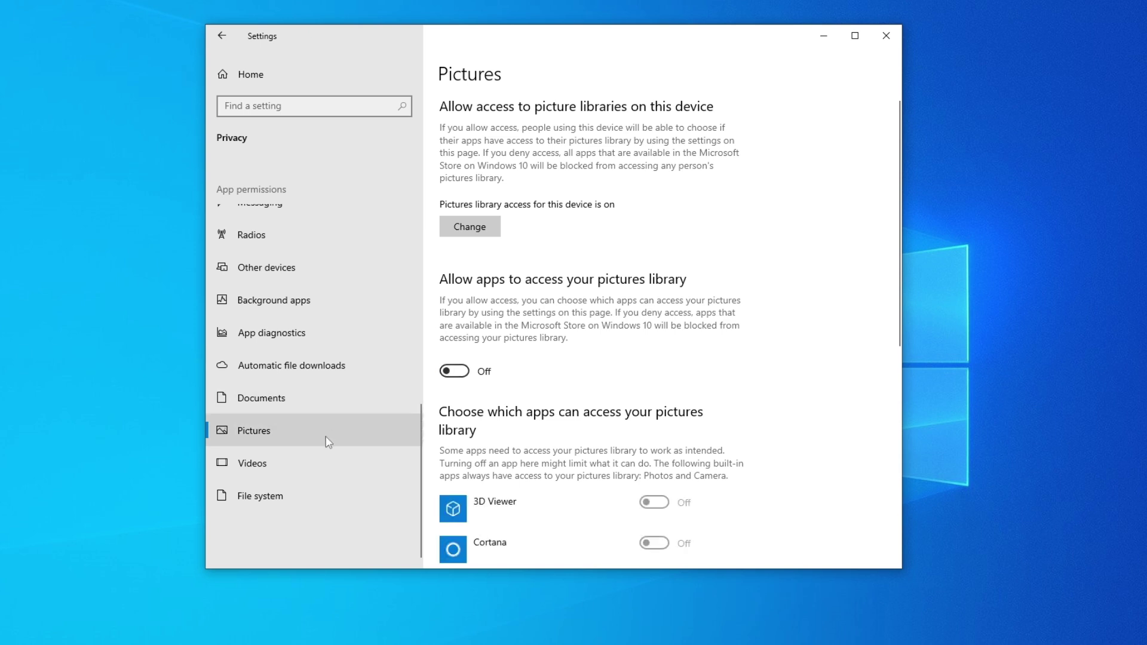
left_click(313, 463)
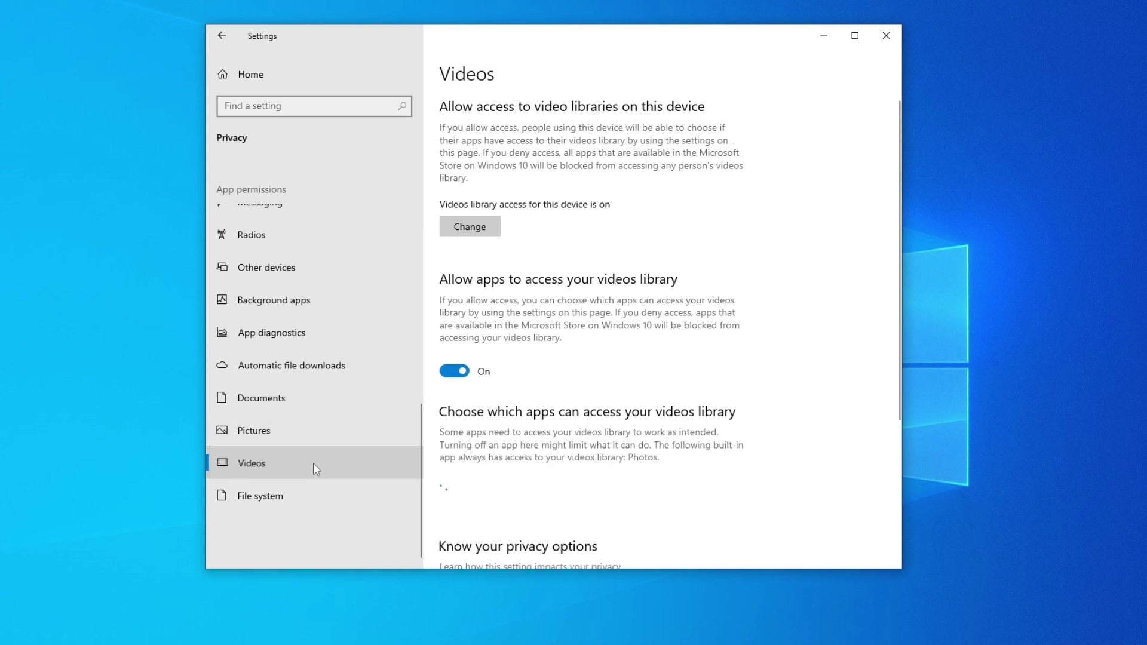
left_click(453, 374)
left_click(311, 497)
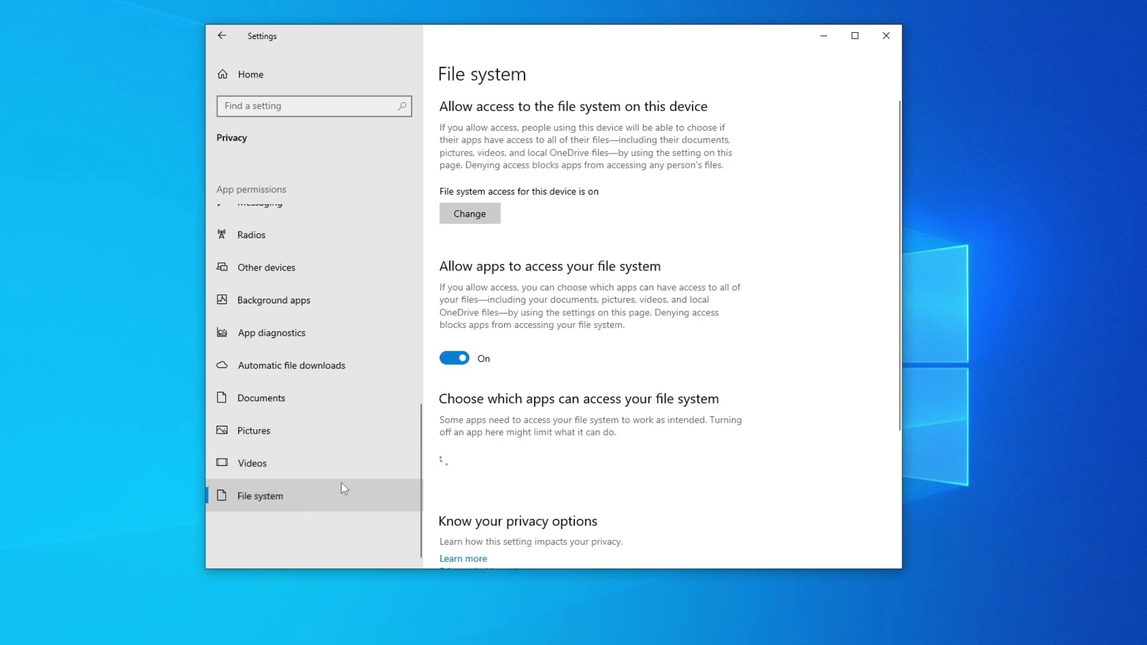
left_click(448, 358)
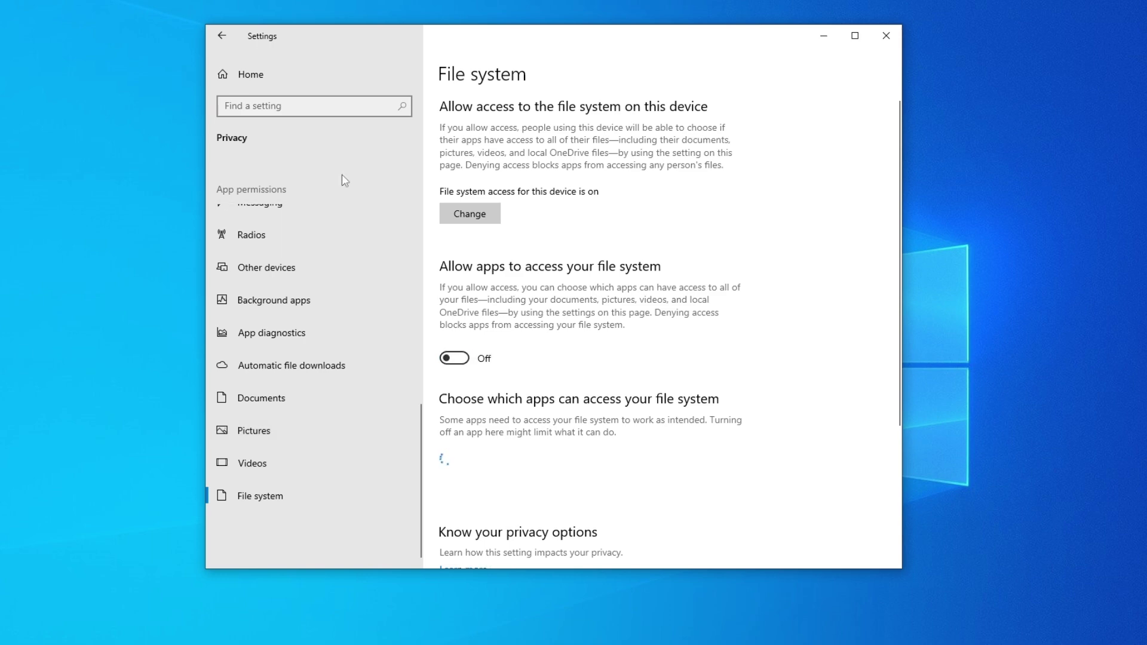
Turn Storage Sense on under System > Storage and set it to run every week.
left_click(295, 75)
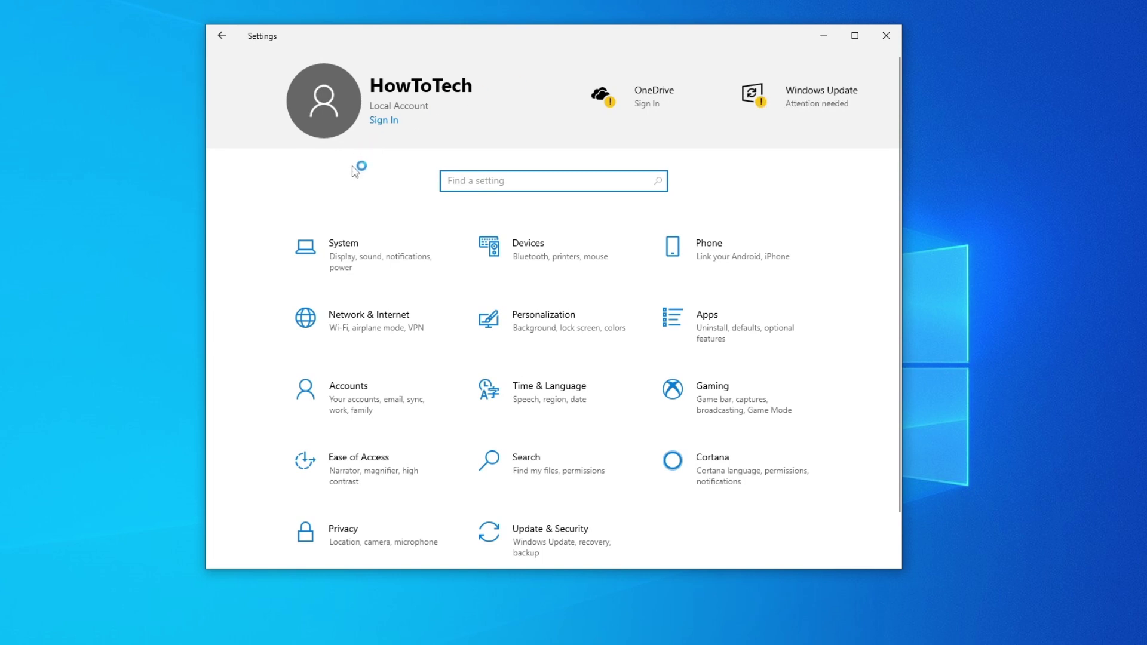
left_click(367, 256)
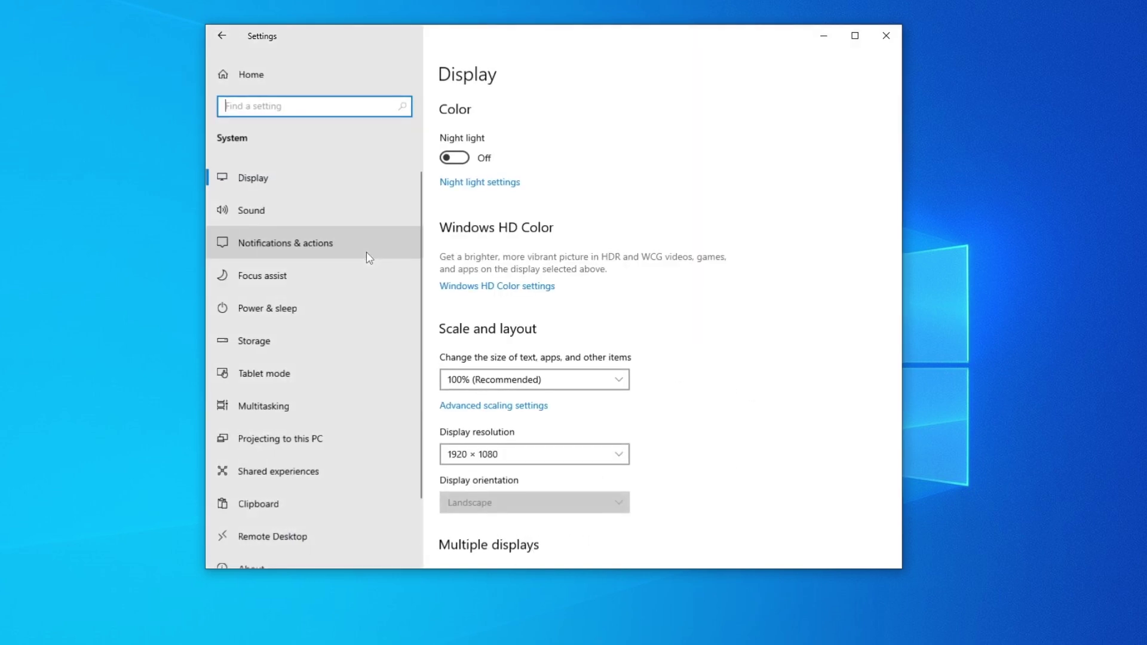
left_click(340, 339)
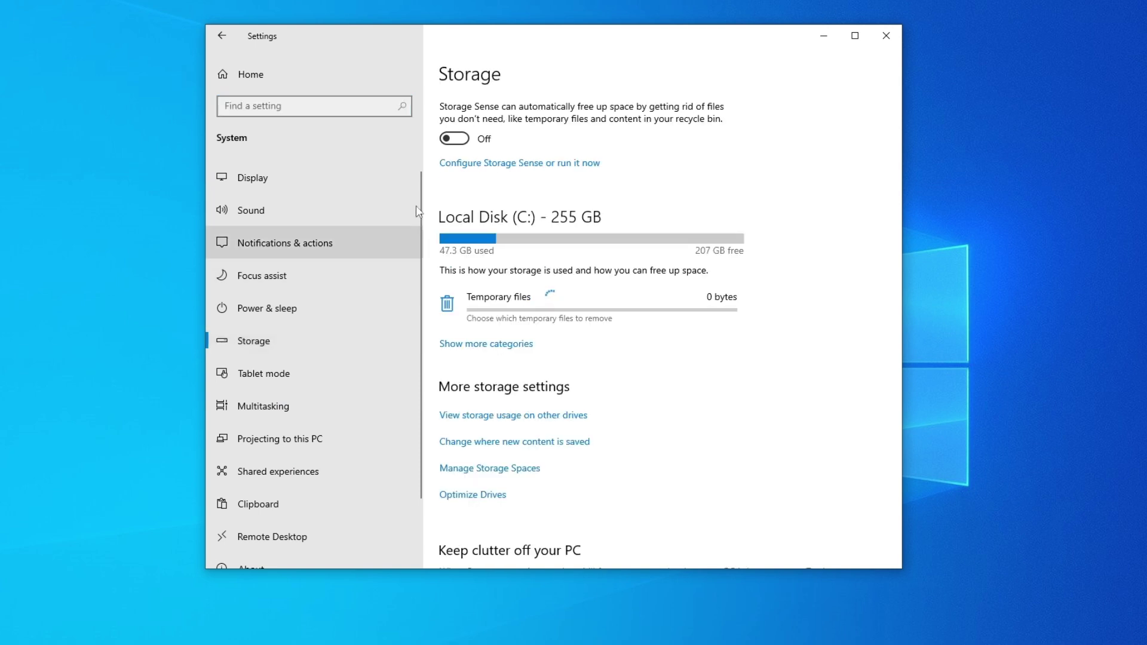
left_click(461, 139)
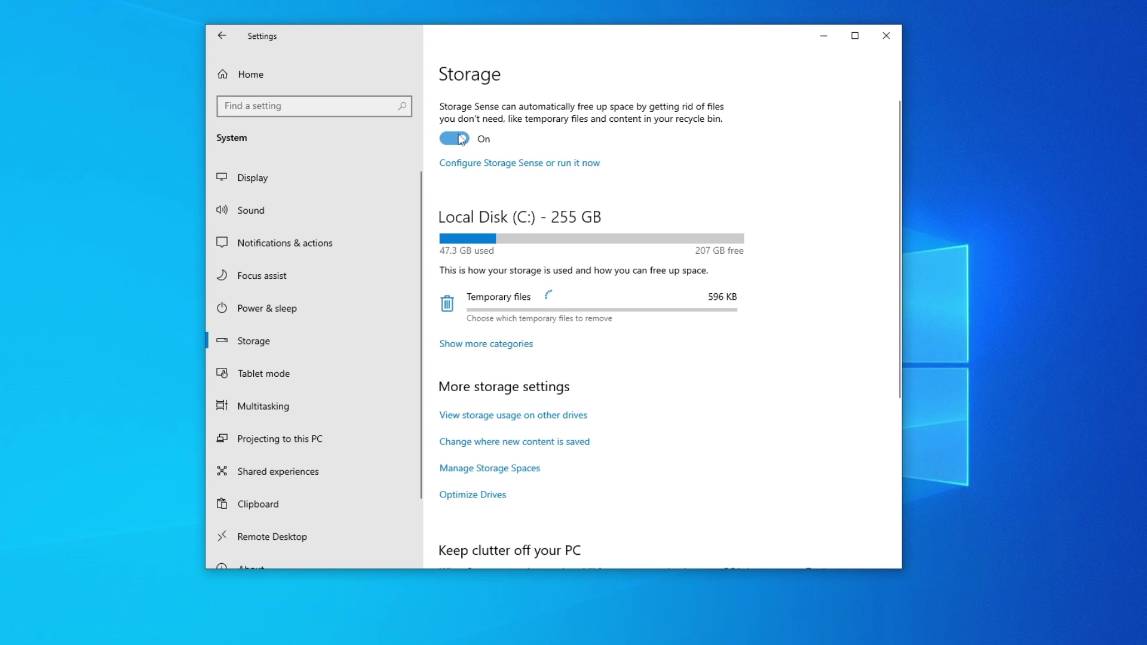
left_click(455, 170)
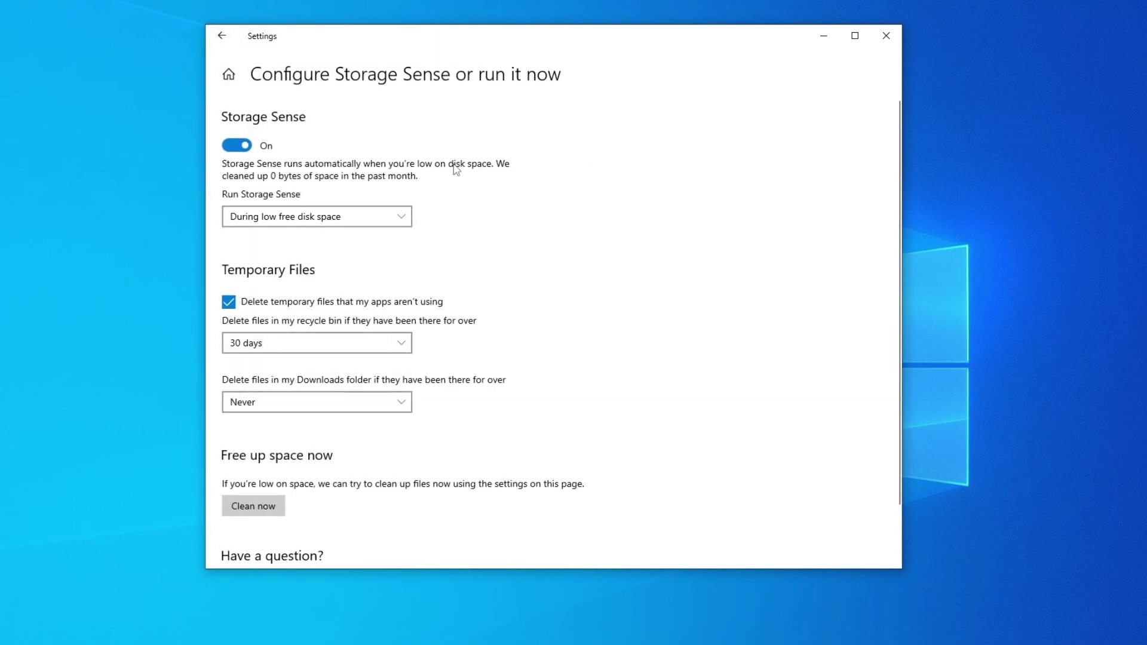
left_click(360, 221)
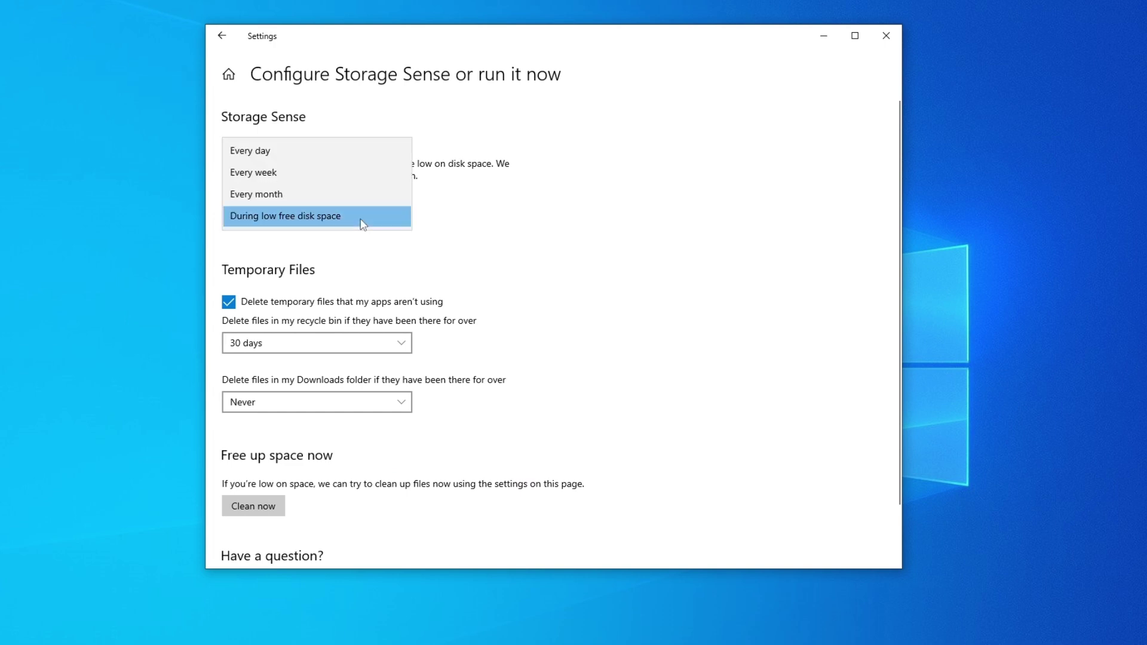
left_click(373, 170)
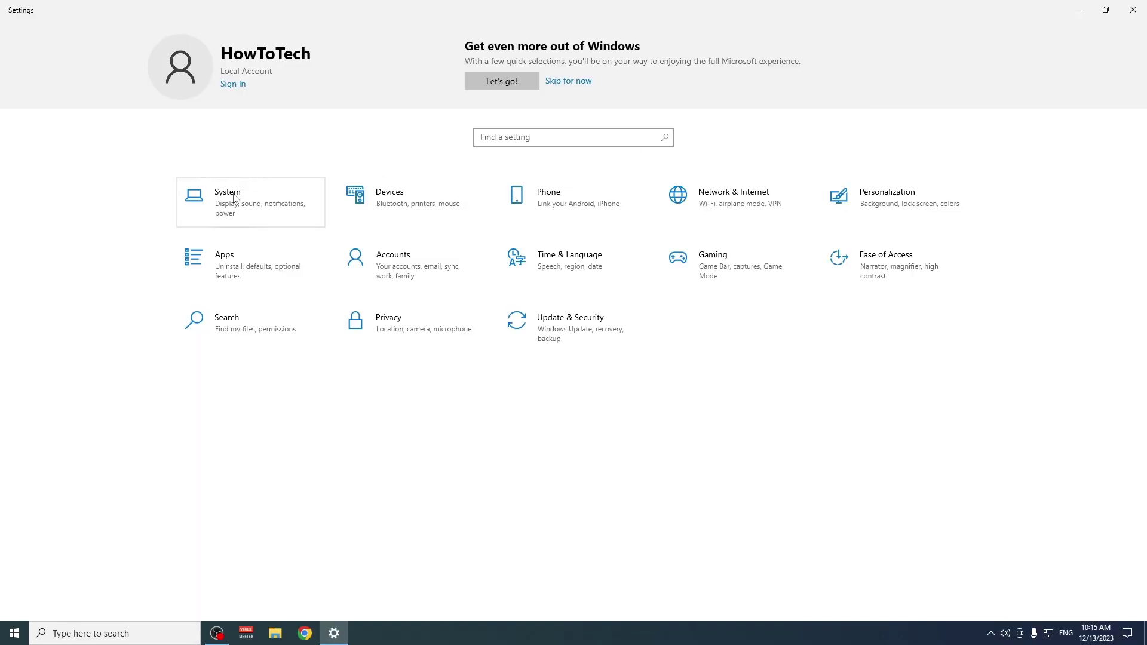
Open System settings from the home page, landing on the Display page.
left_click(263, 199)
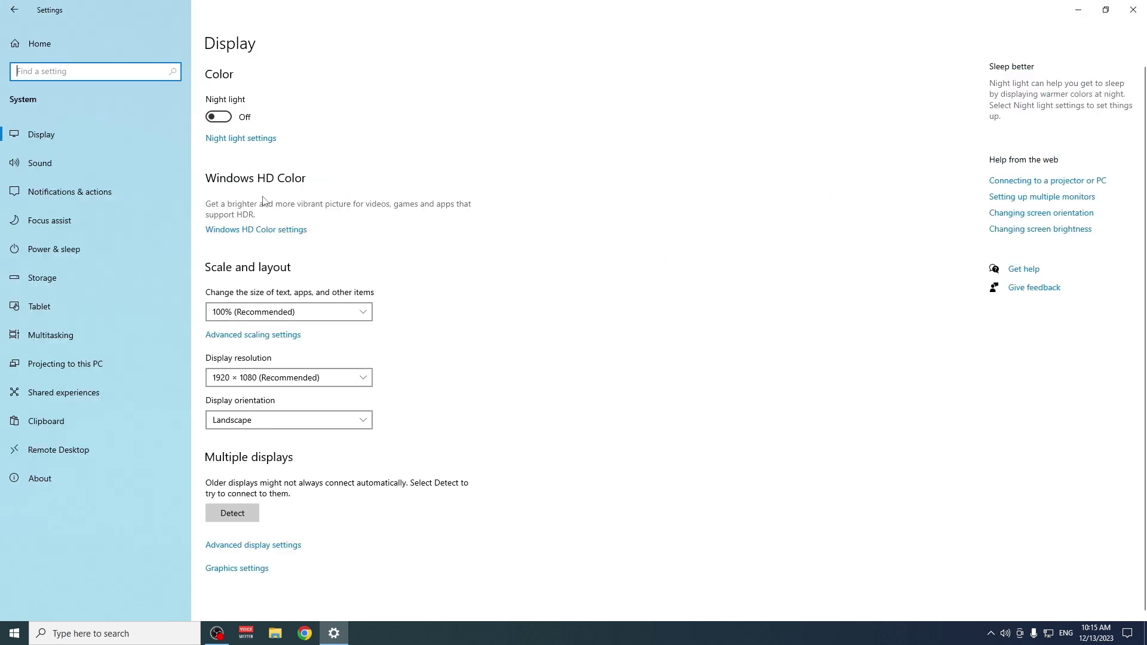
Open Power Options from Power & sleep and re-show the additional plans, including Power saver.
left_click(87, 251)
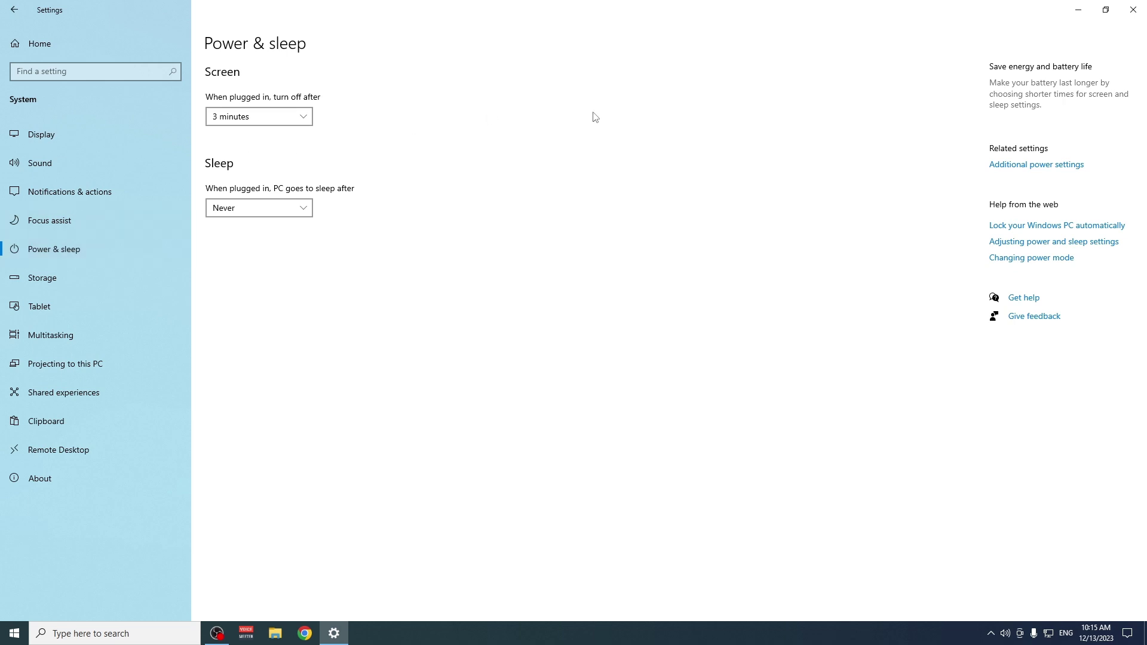
left_click(995, 168)
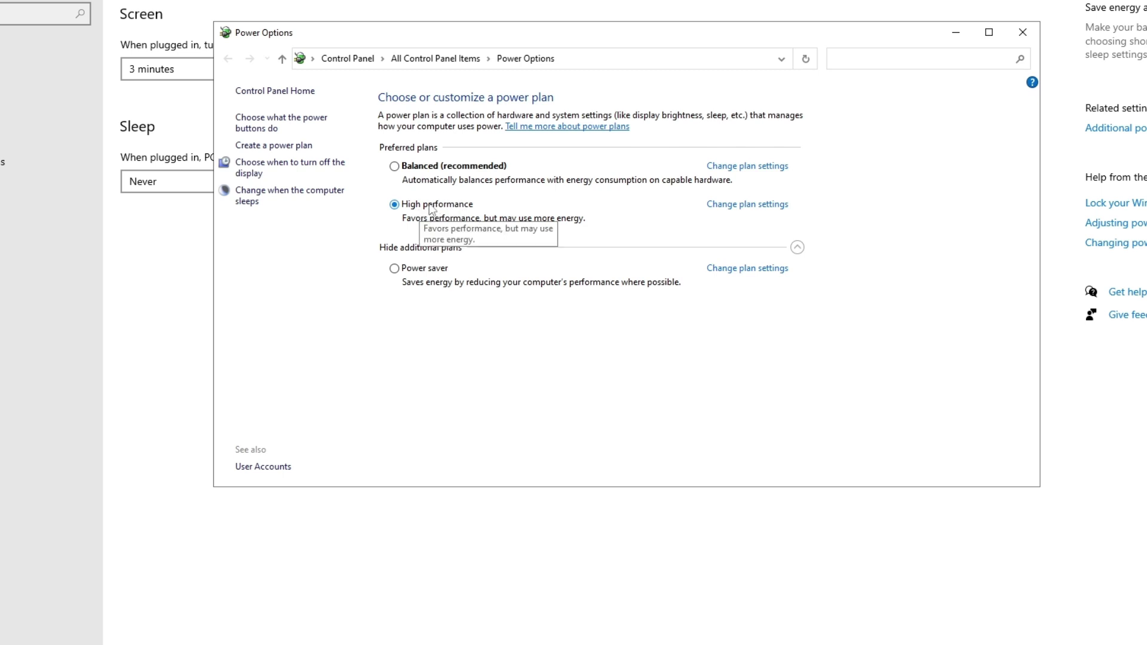
left_click(428, 254)
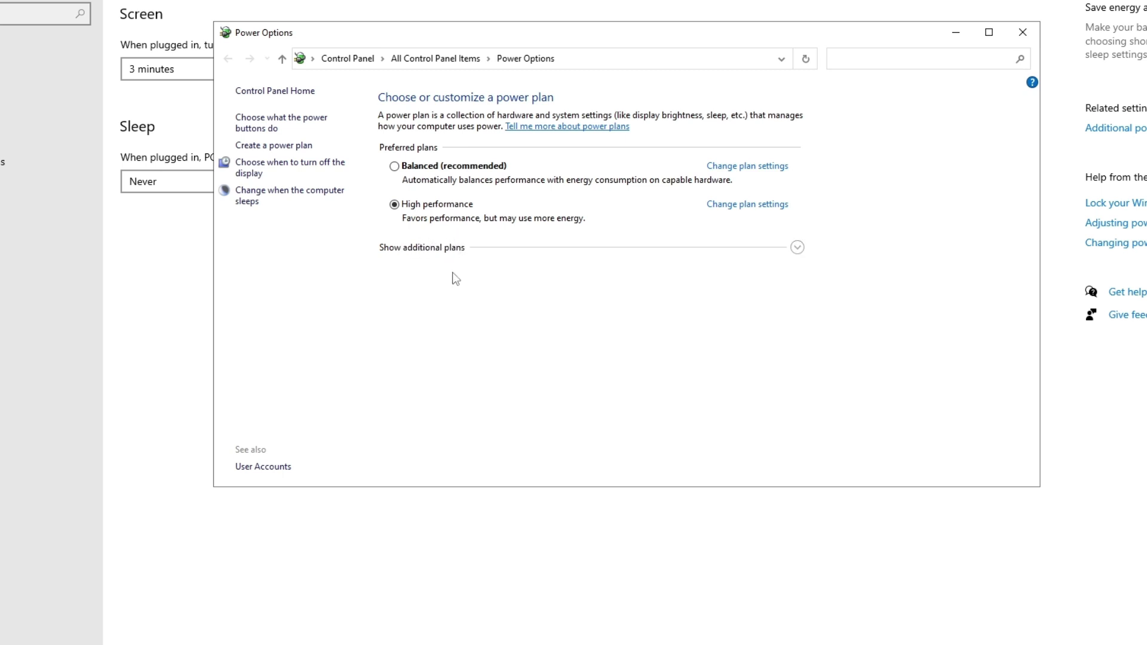
left_click(457, 248)
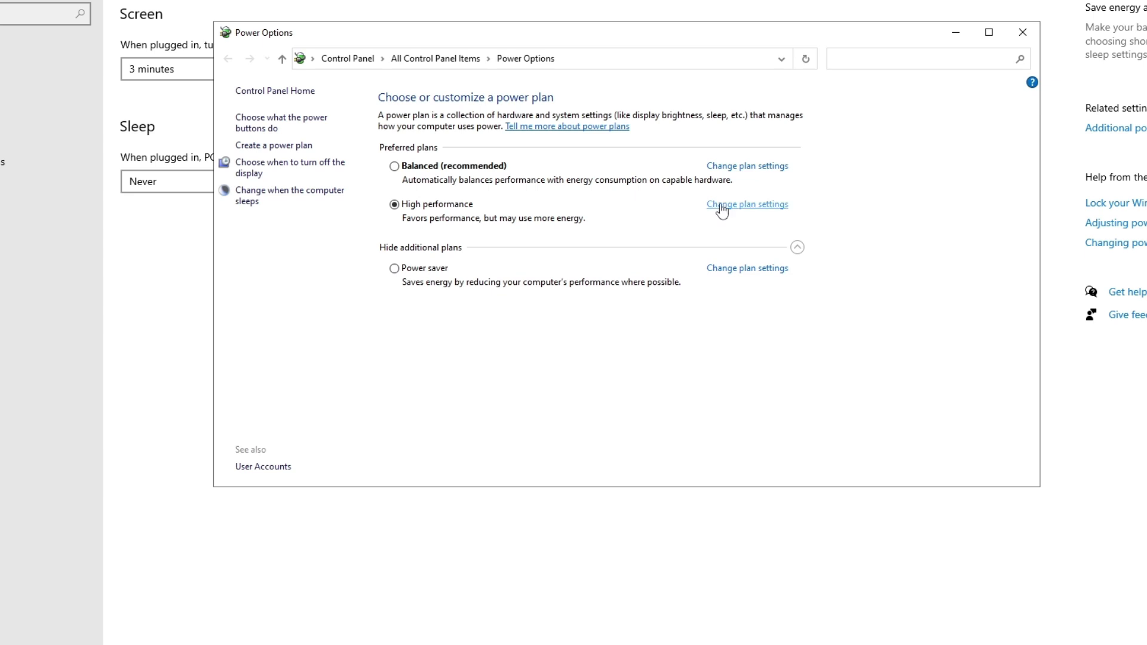
Review power button settings without saving, then edit the High performance plan's settings.
left_click(253, 123)
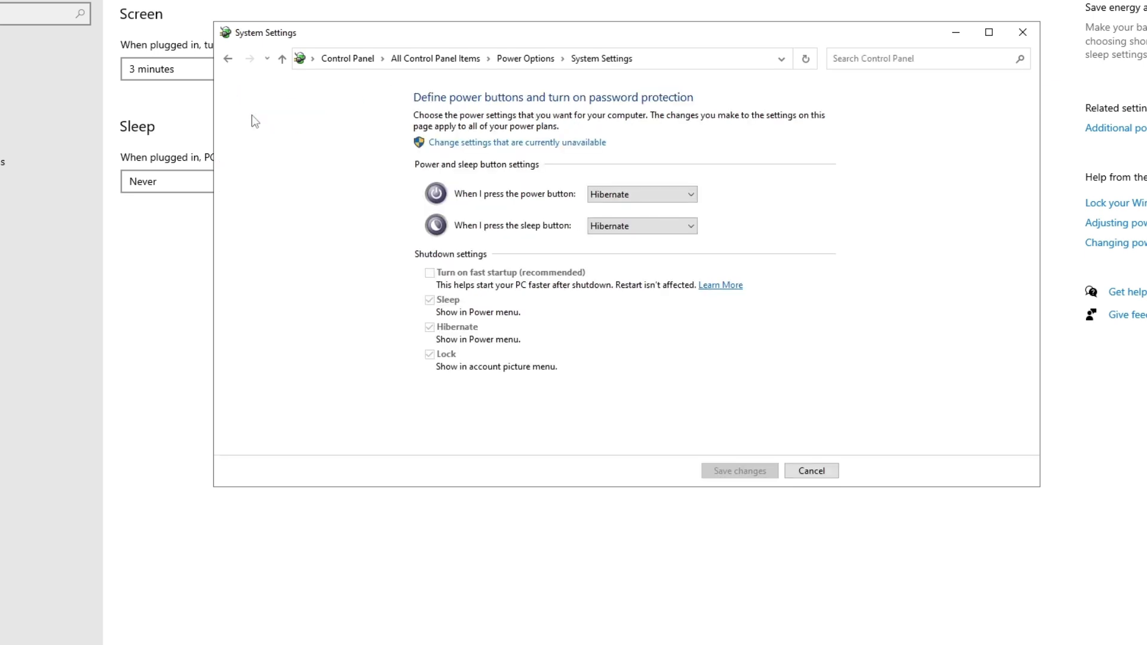
left_click(448, 144)
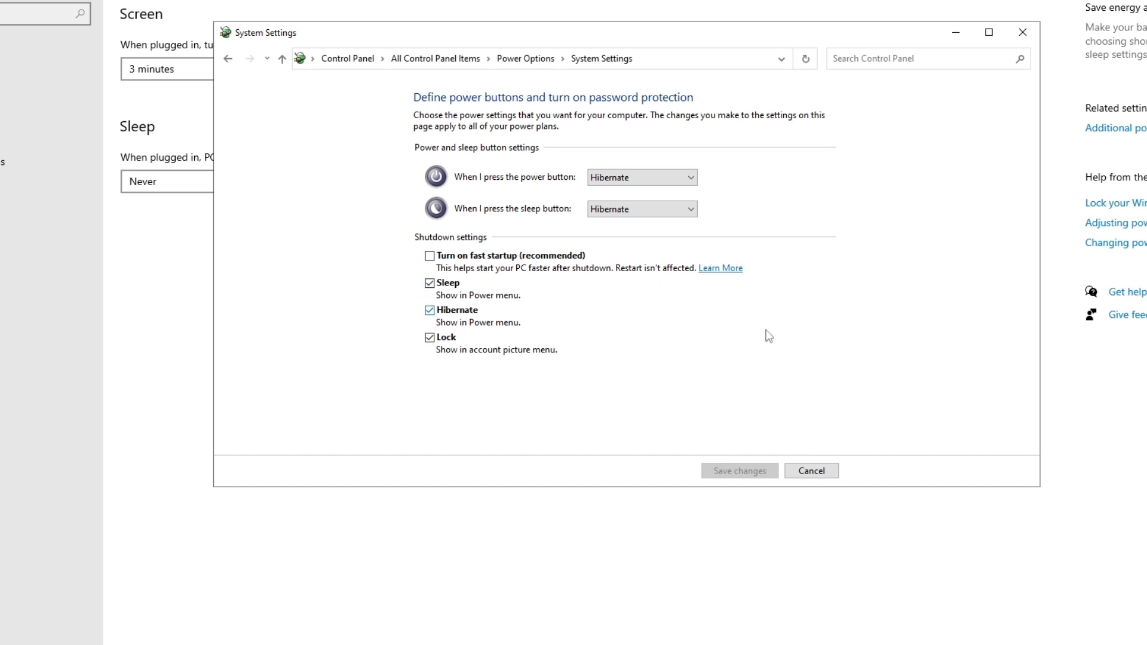
left_click(806, 475)
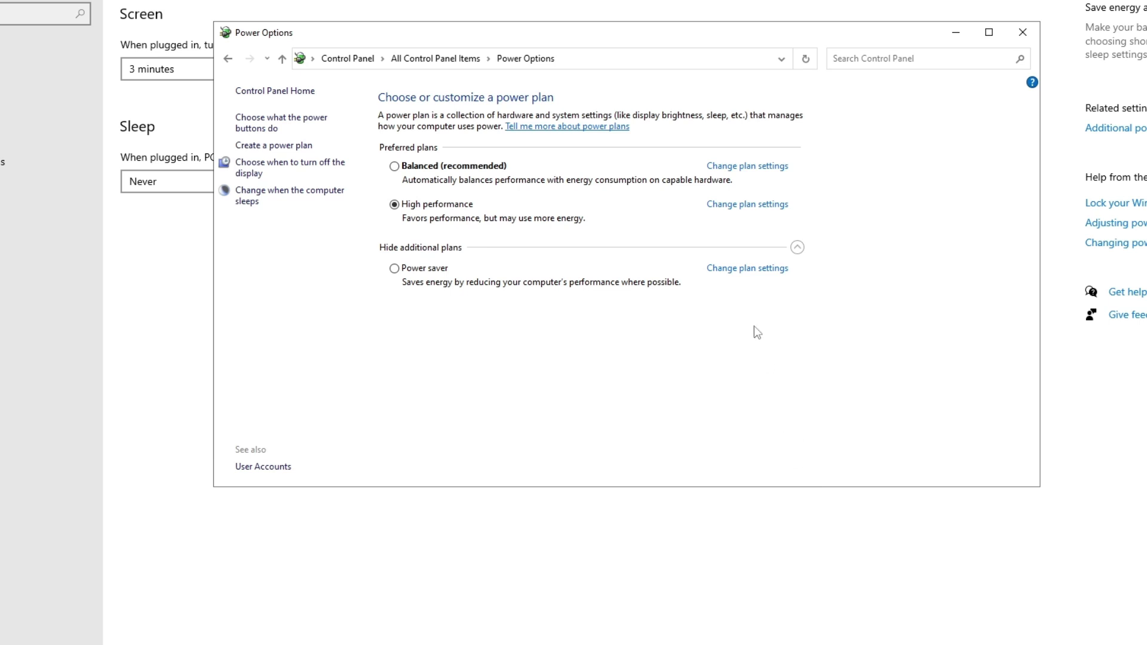
left_click(716, 205)
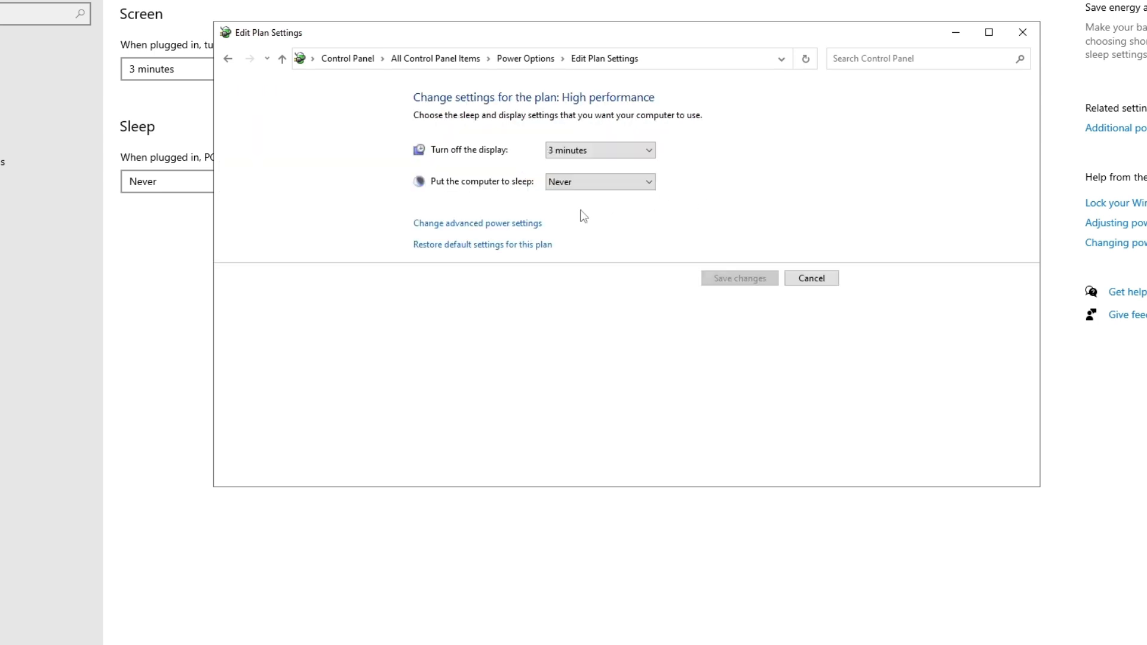
In the plan's advanced settings, bring up PCI Express Link State Power Management's value for editing.
left_click(424, 230)
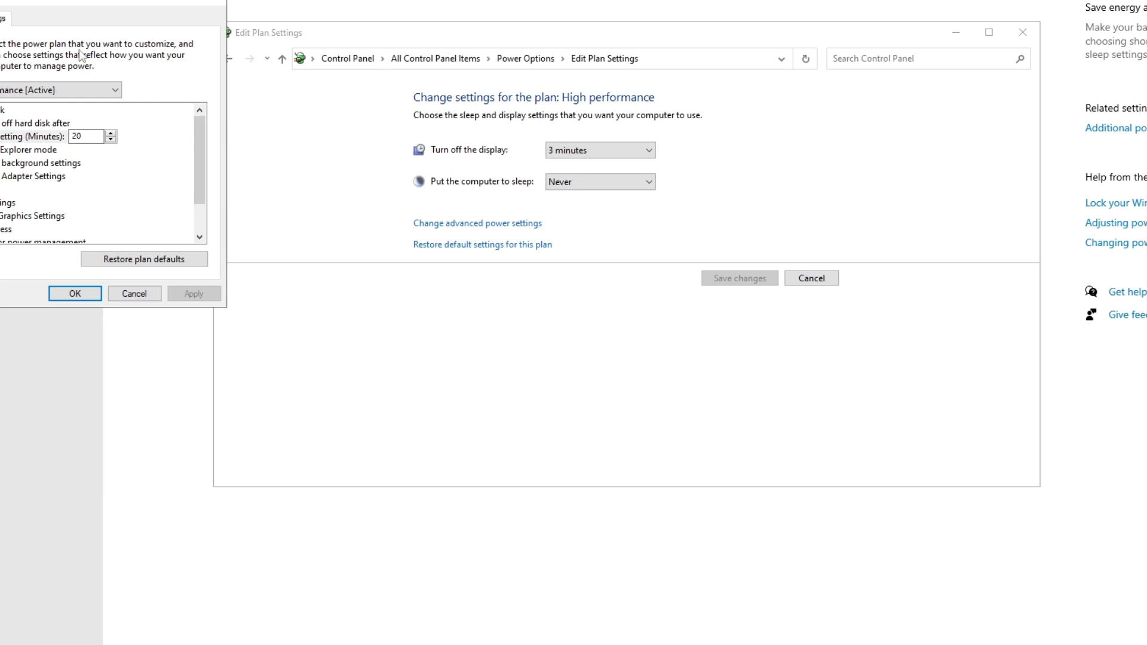
left_click_drag(38, 0, 589, 137)
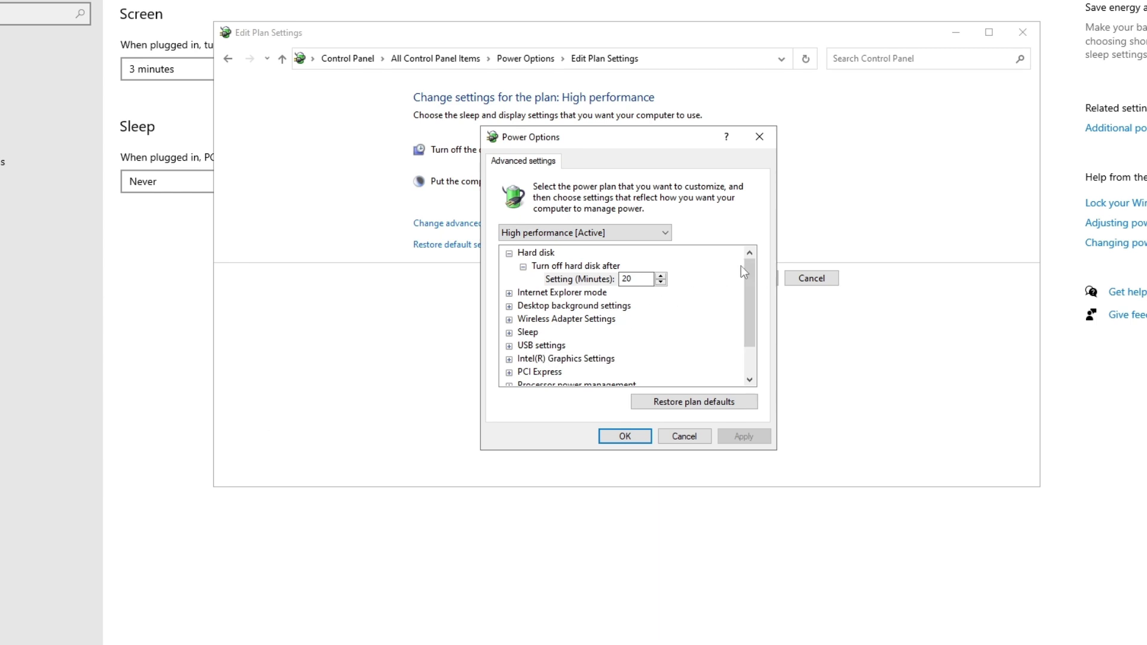
scroll(747, 267, "down", 1)
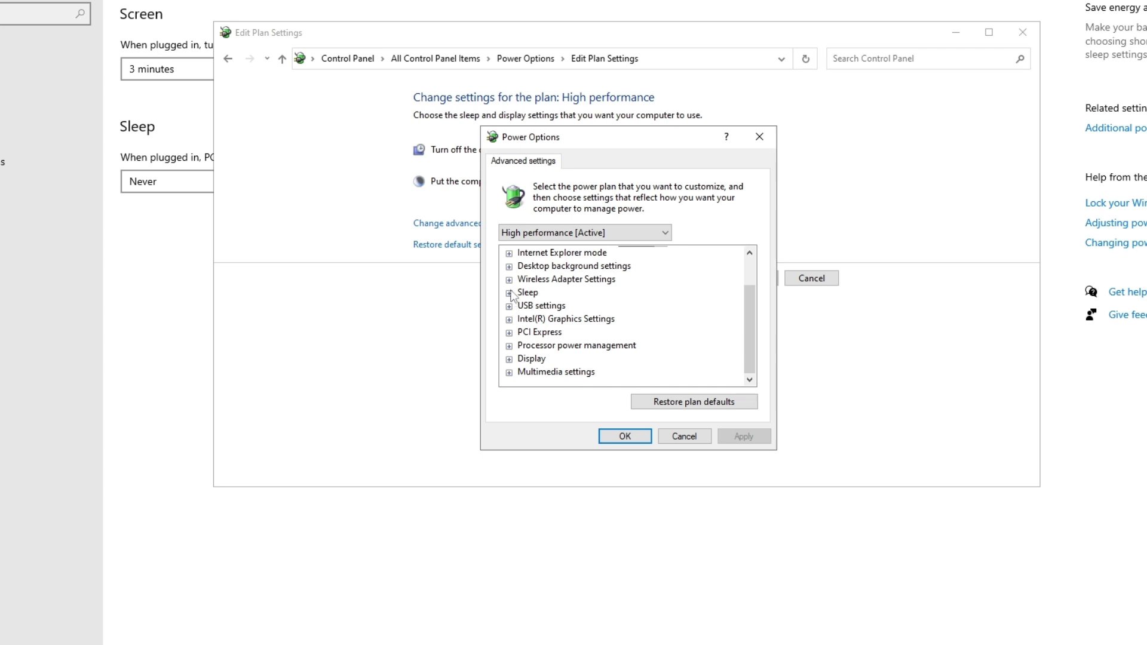
left_click(509, 333)
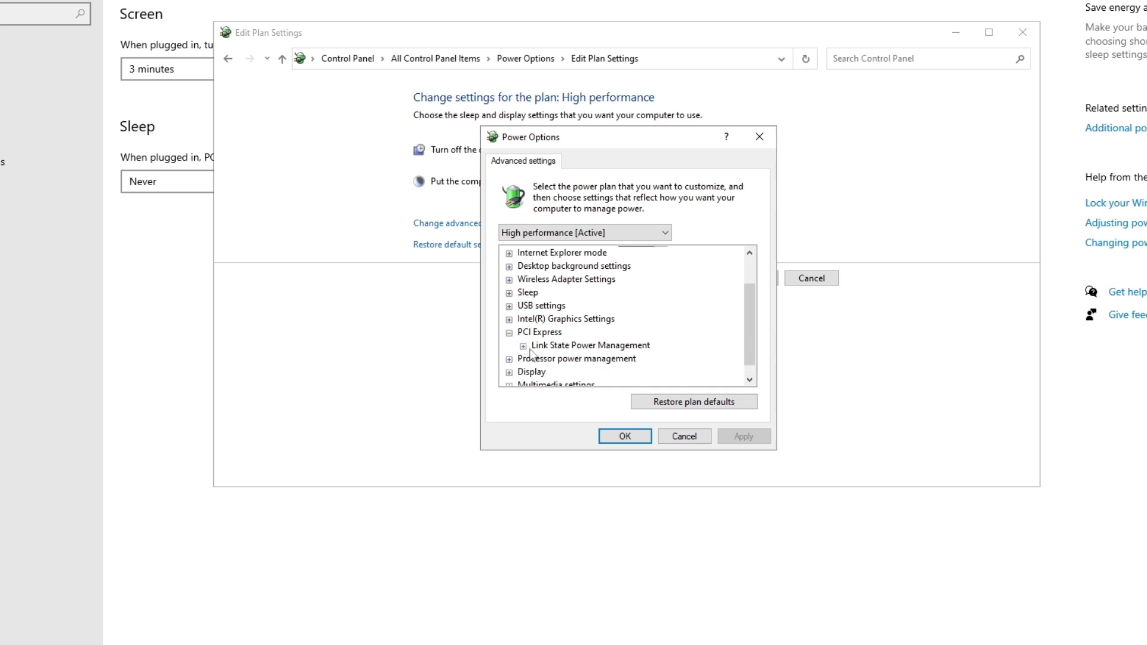
left_click(529, 349)
left_click(524, 347)
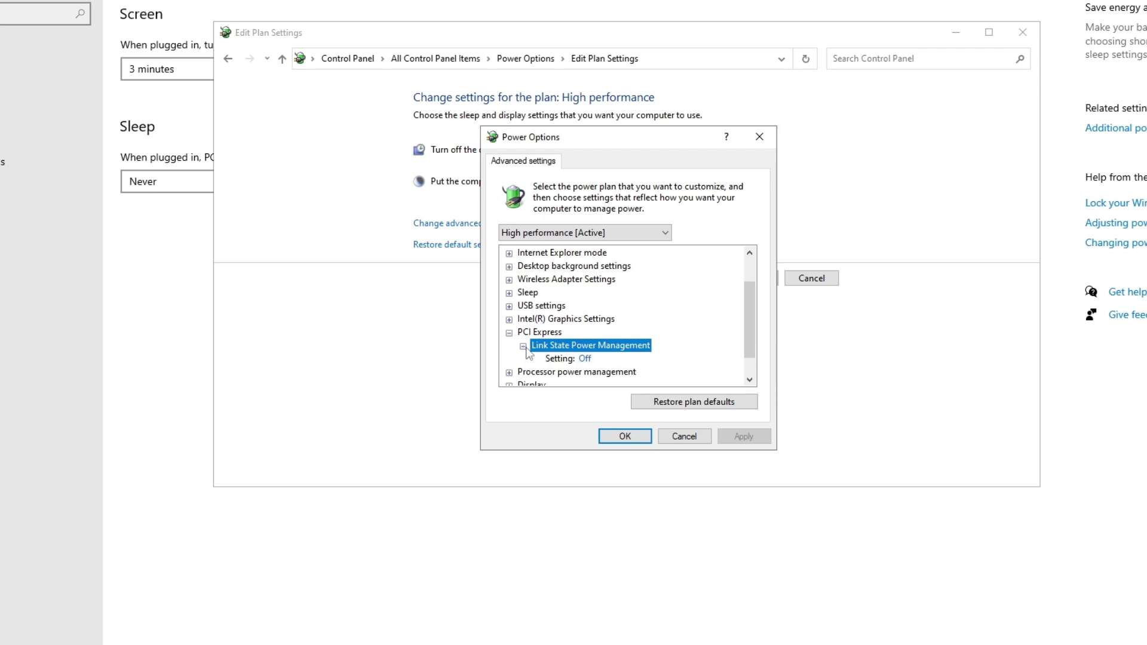
left_click(594, 358)
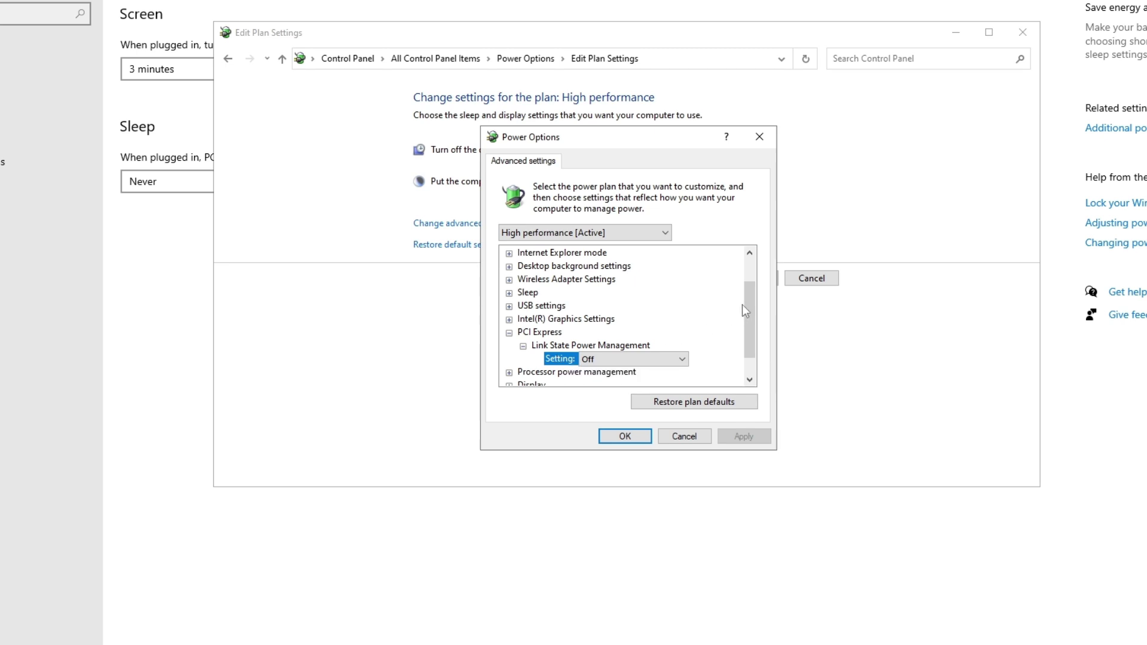
Keep minimum and maximum processor state at 100% and apply the advanced settings with OK.
scroll(753, 313, "down", 1)
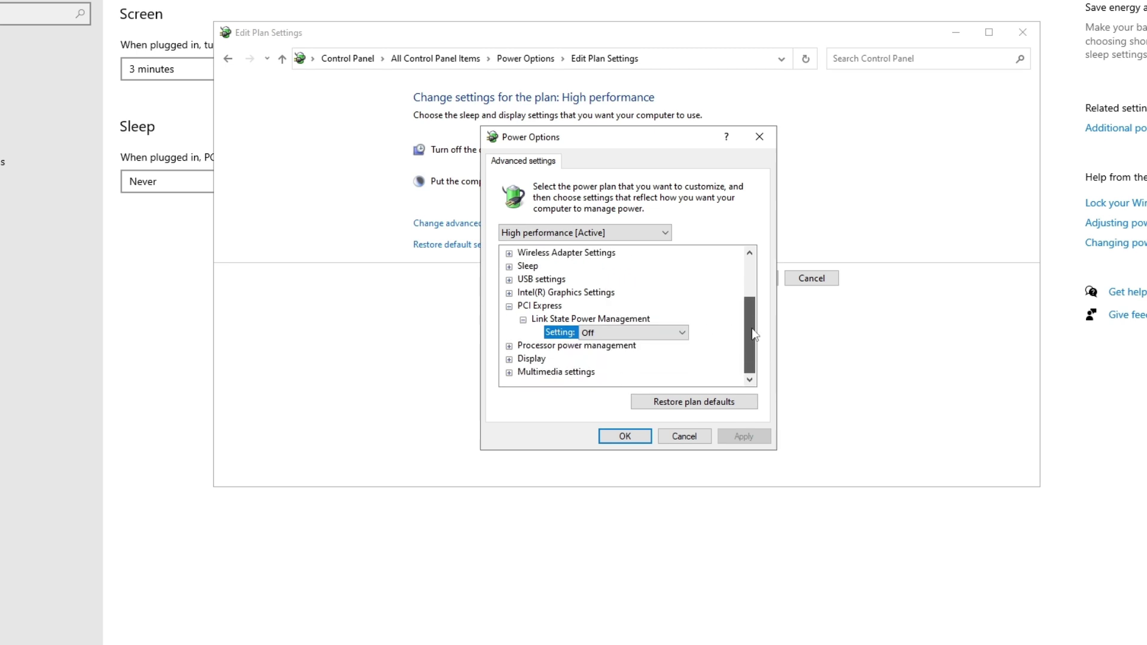
left_click(509, 345)
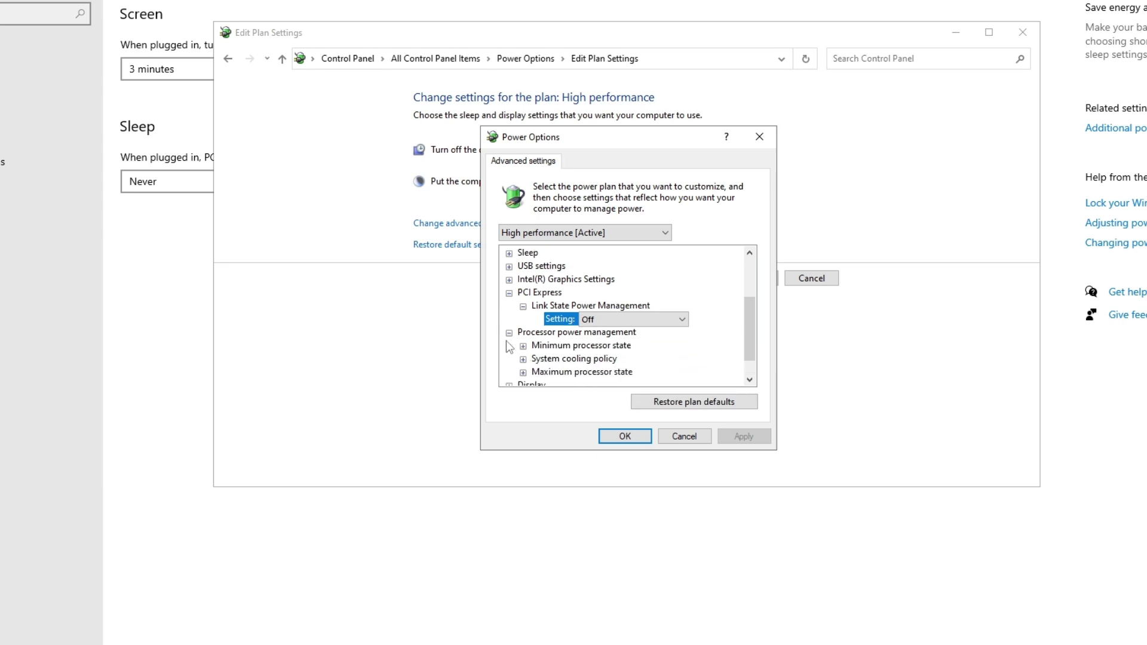
left_click(516, 344)
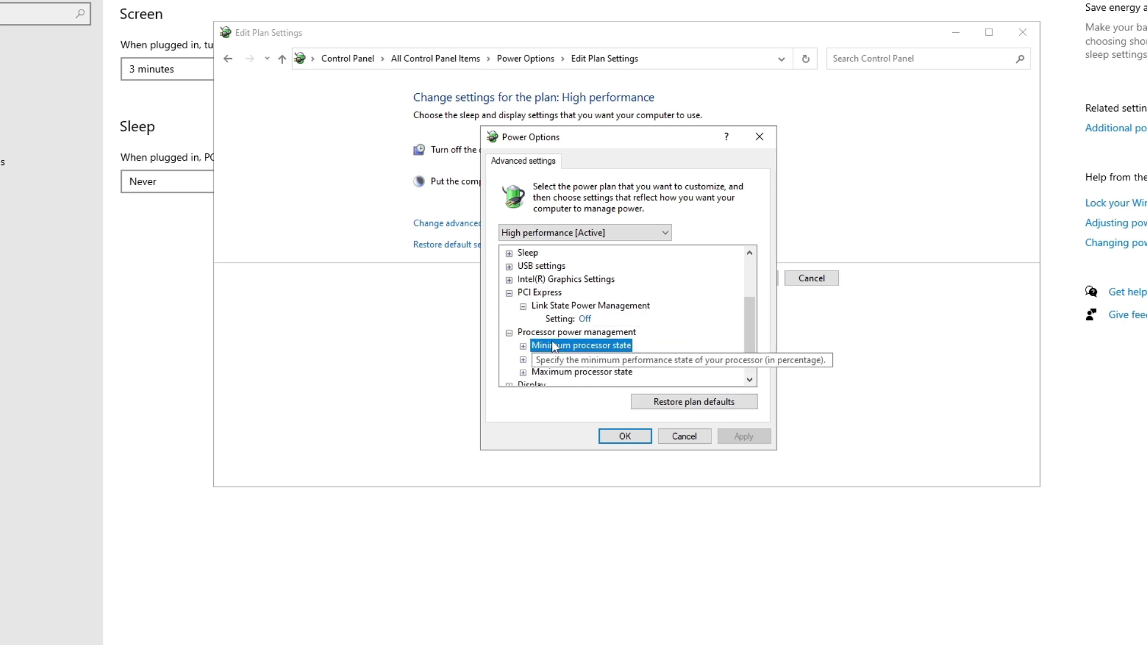
left_click(522, 345)
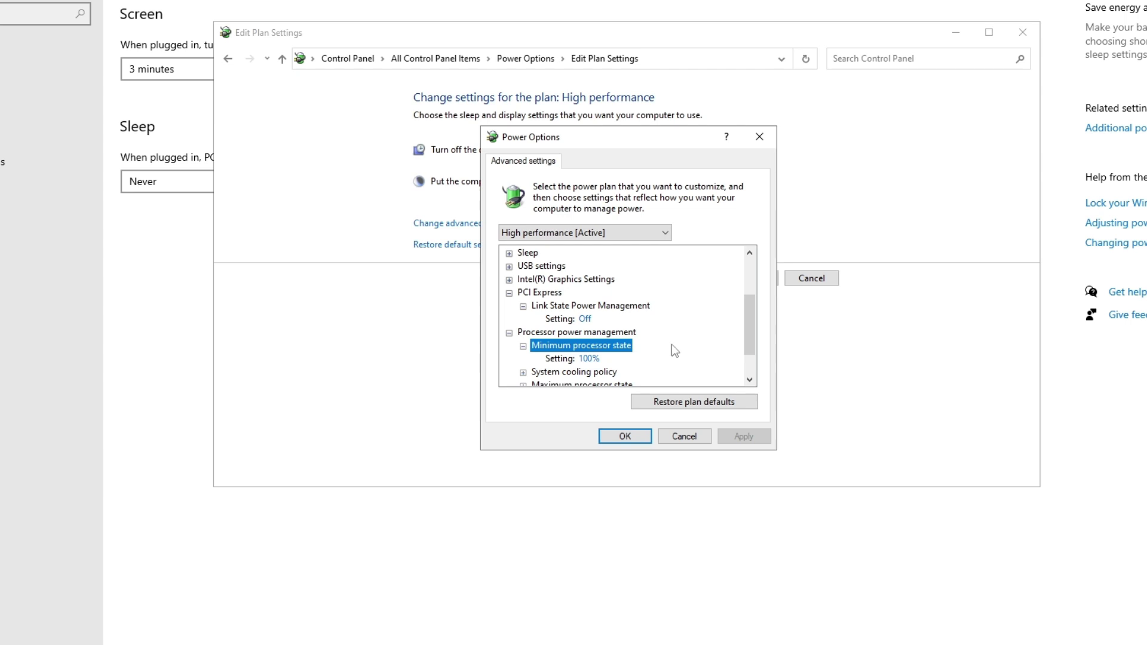
left_click(523, 372)
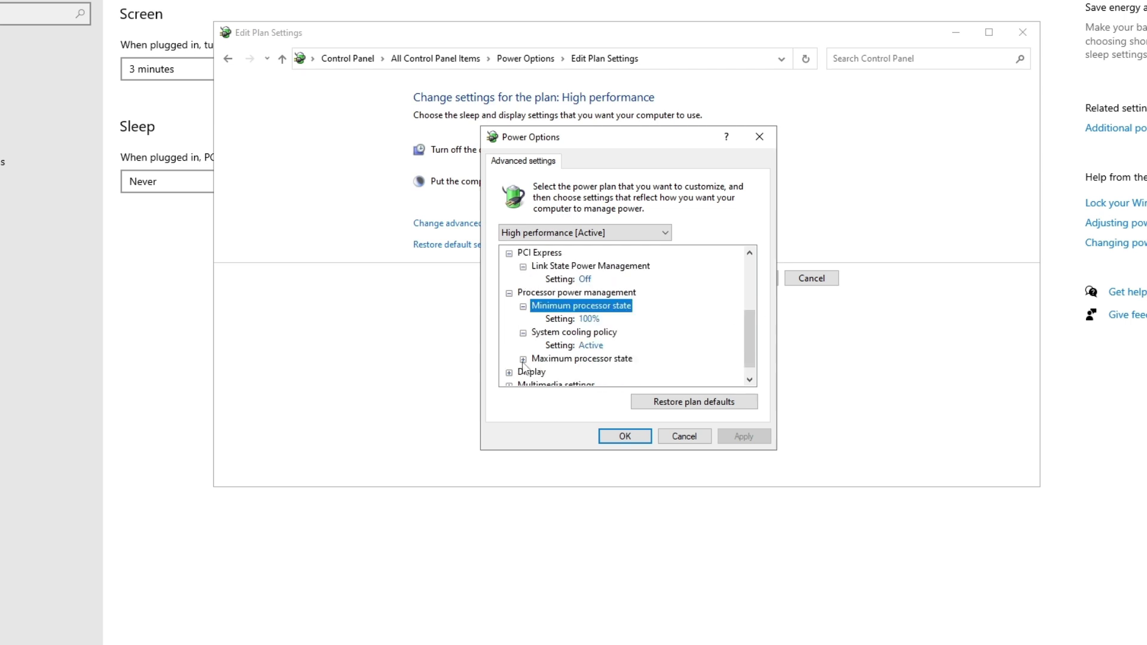
left_click(523, 359)
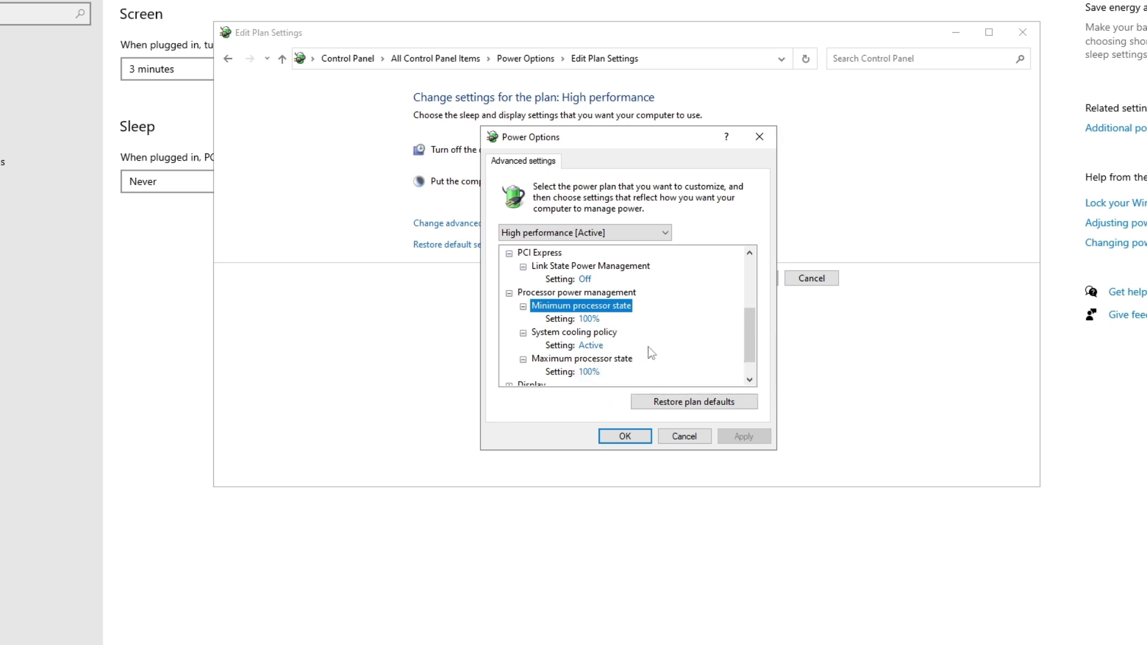
left_click(624, 359)
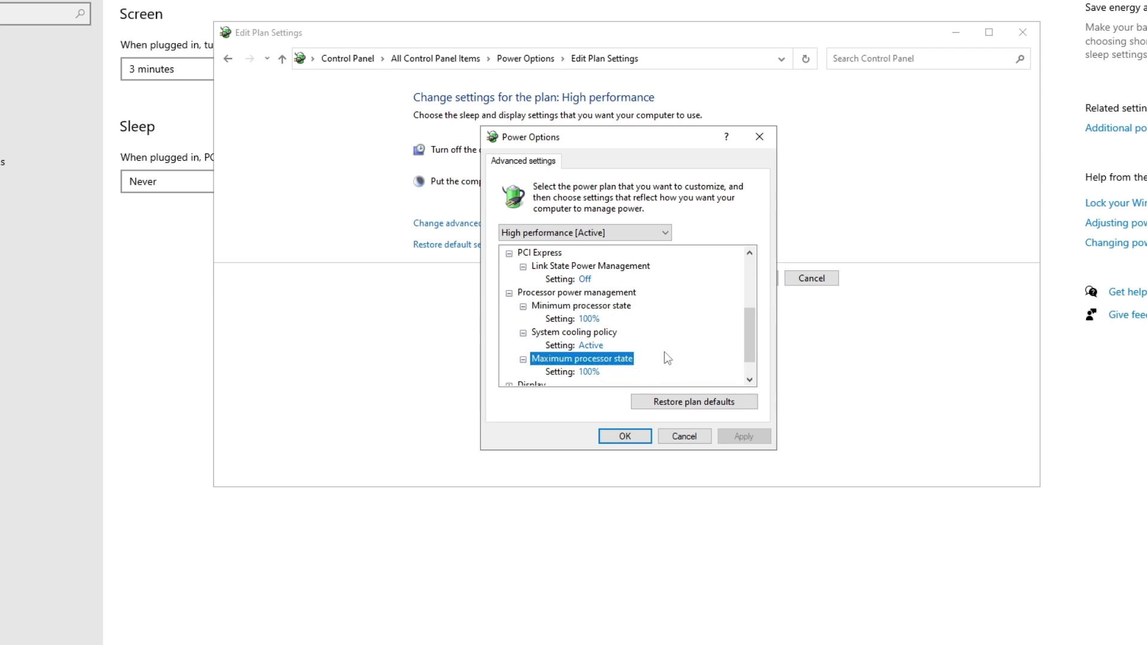
left_click(585, 372)
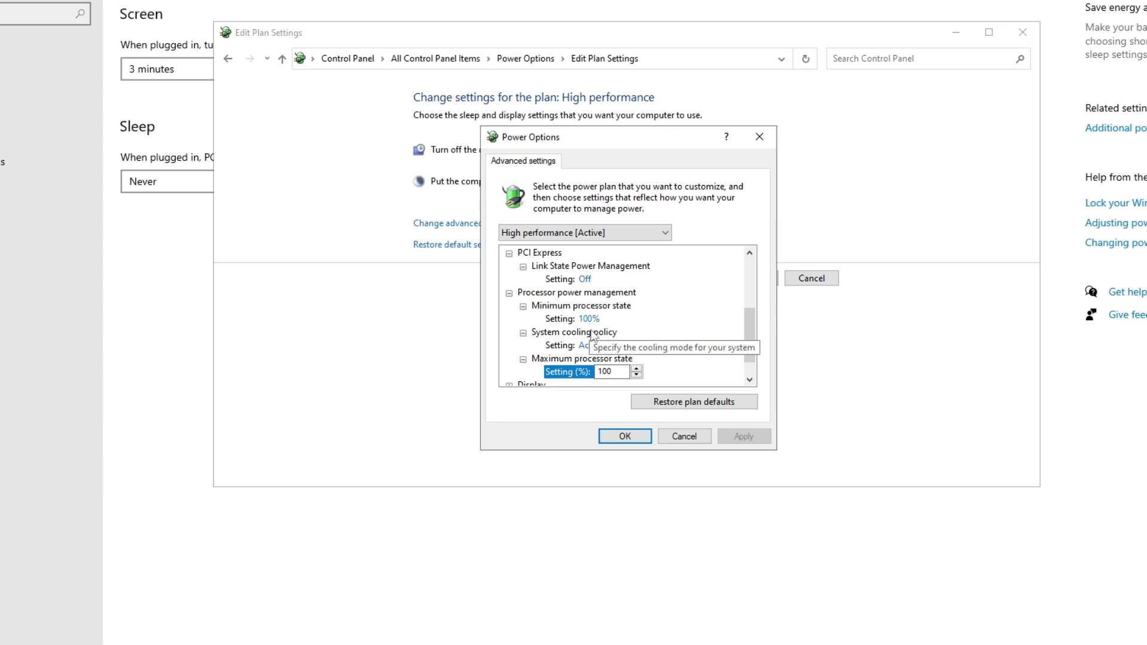
left_click(636, 440)
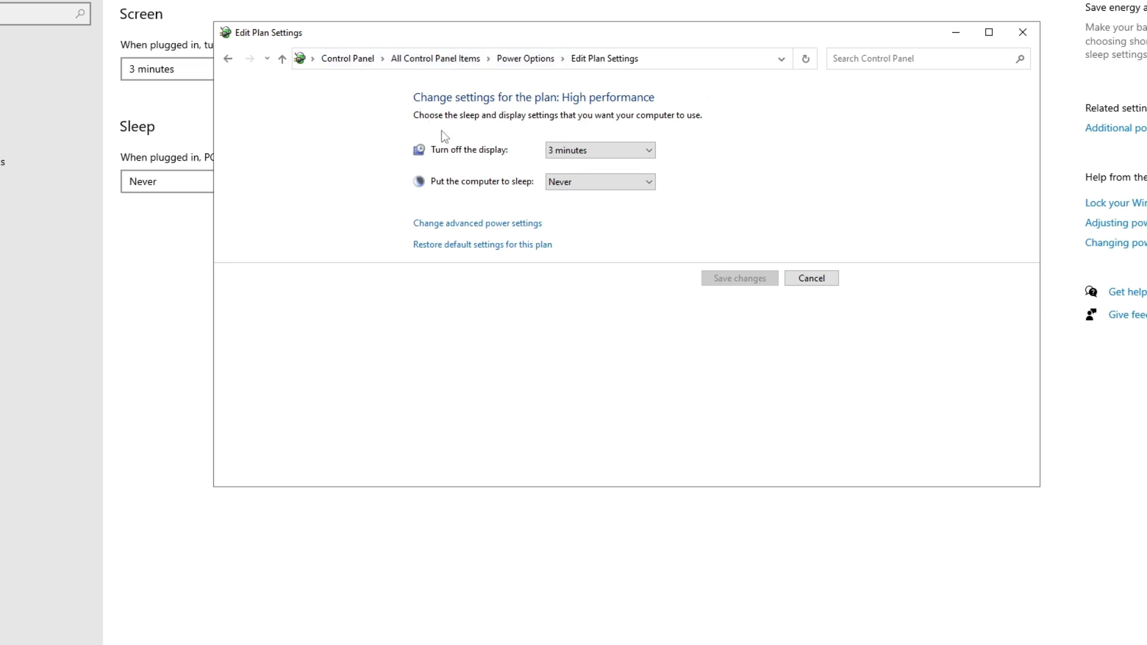
Close Power Options and turn off transparency effects in Personalization > Colors.
left_click(1022, 32)
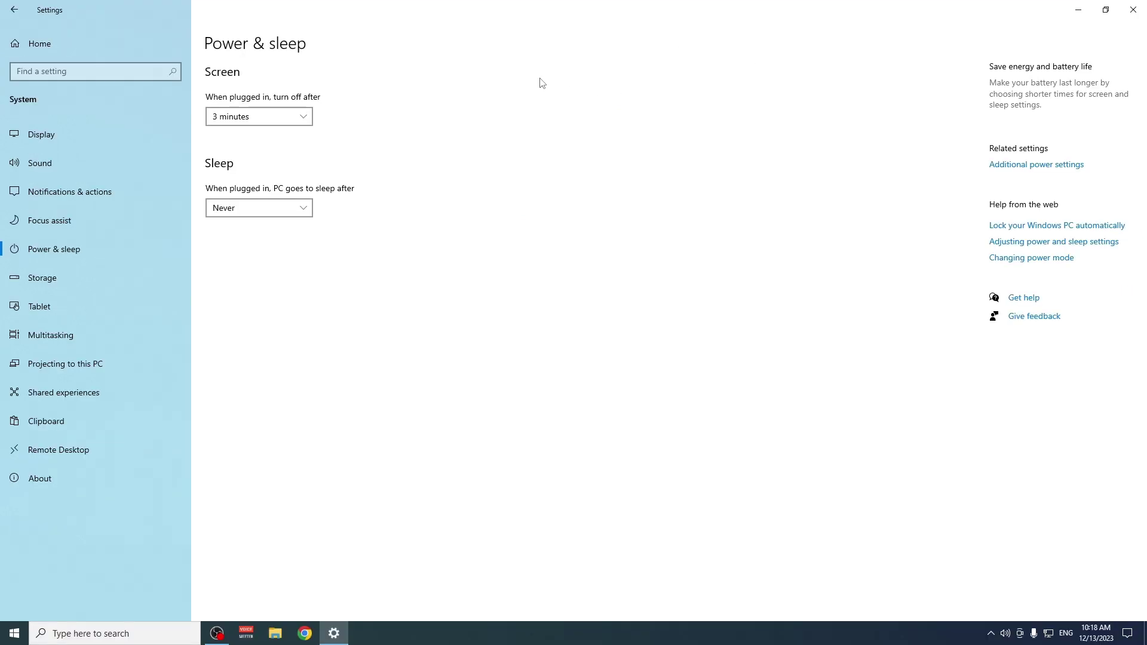
left_click(58, 45)
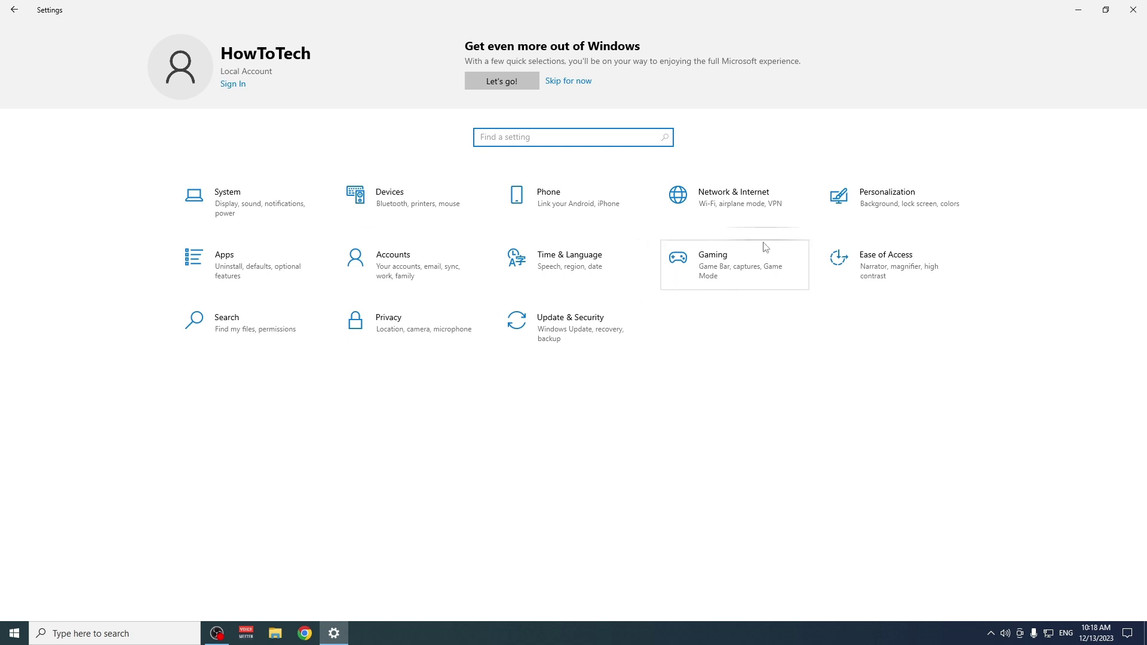
left_click(871, 199)
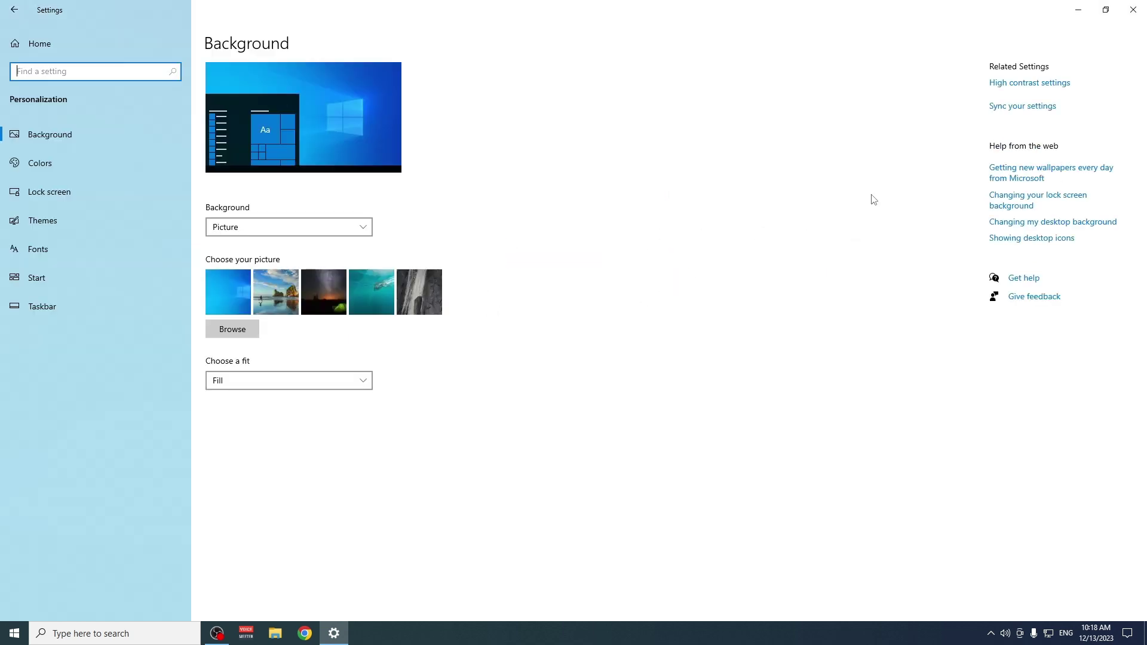
left_click(105, 154)
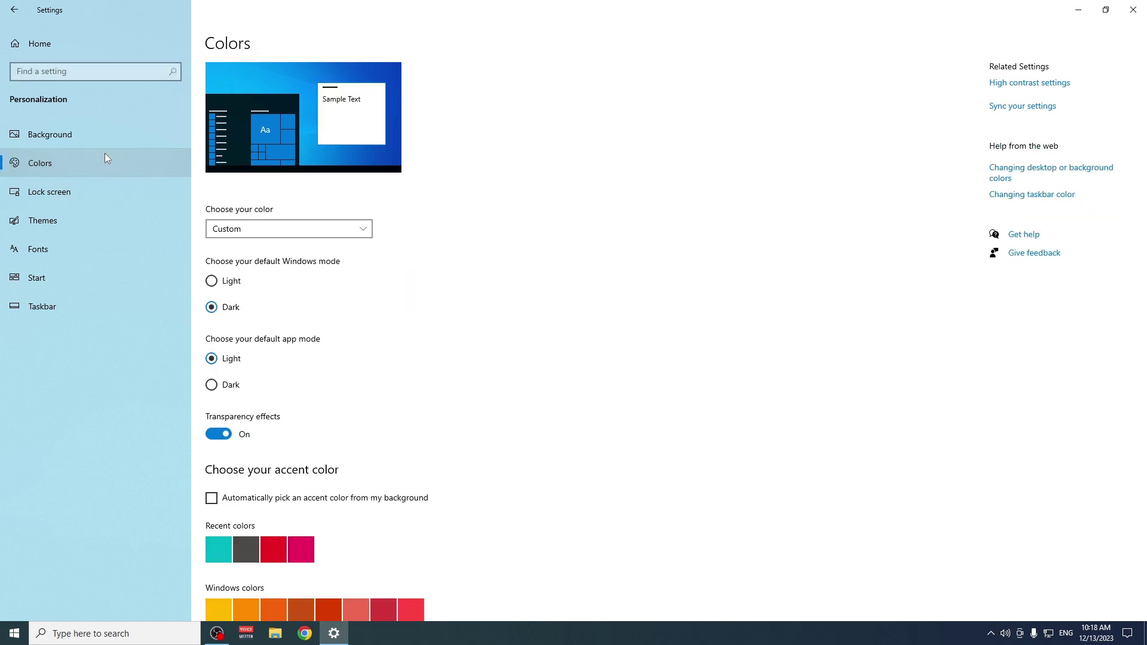
left_click(226, 435)
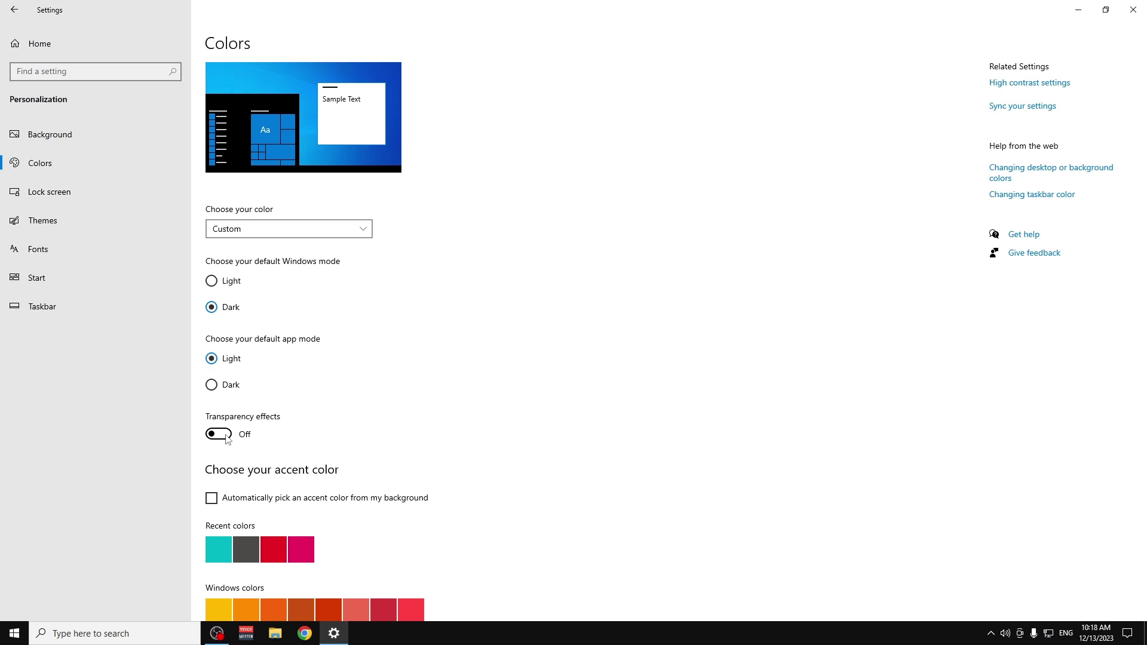
left_click(67, 38)
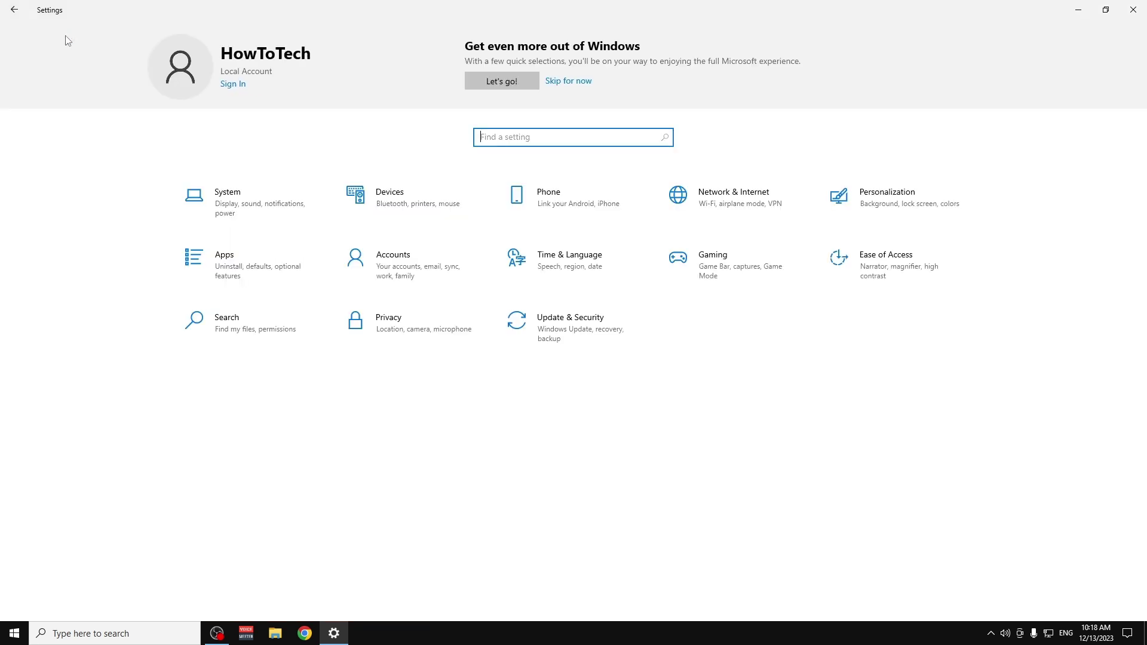
Leave Update & Security for Home, then open System > About to view this PC's device info.
left_click(602, 322)
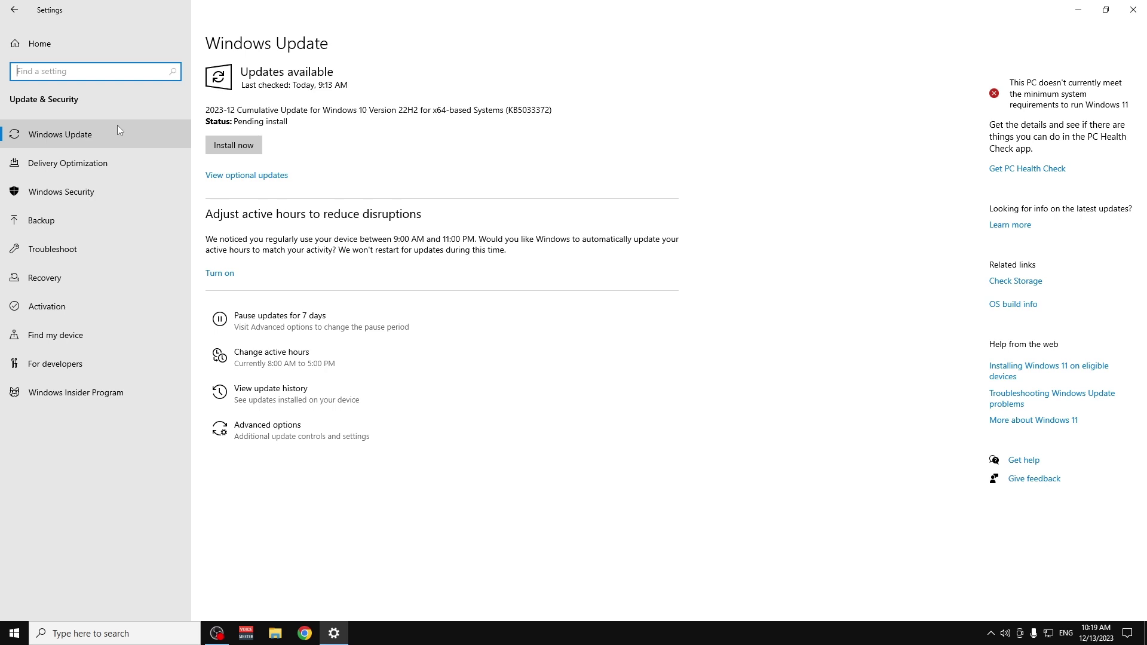
left_click(55, 36)
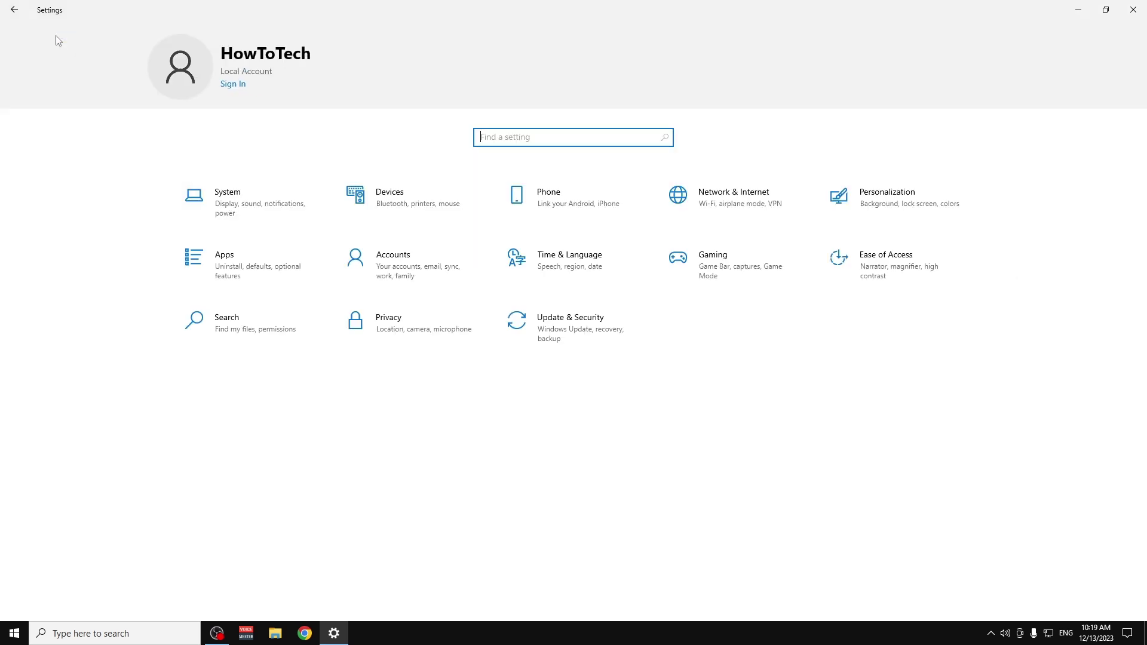
left_click(274, 202)
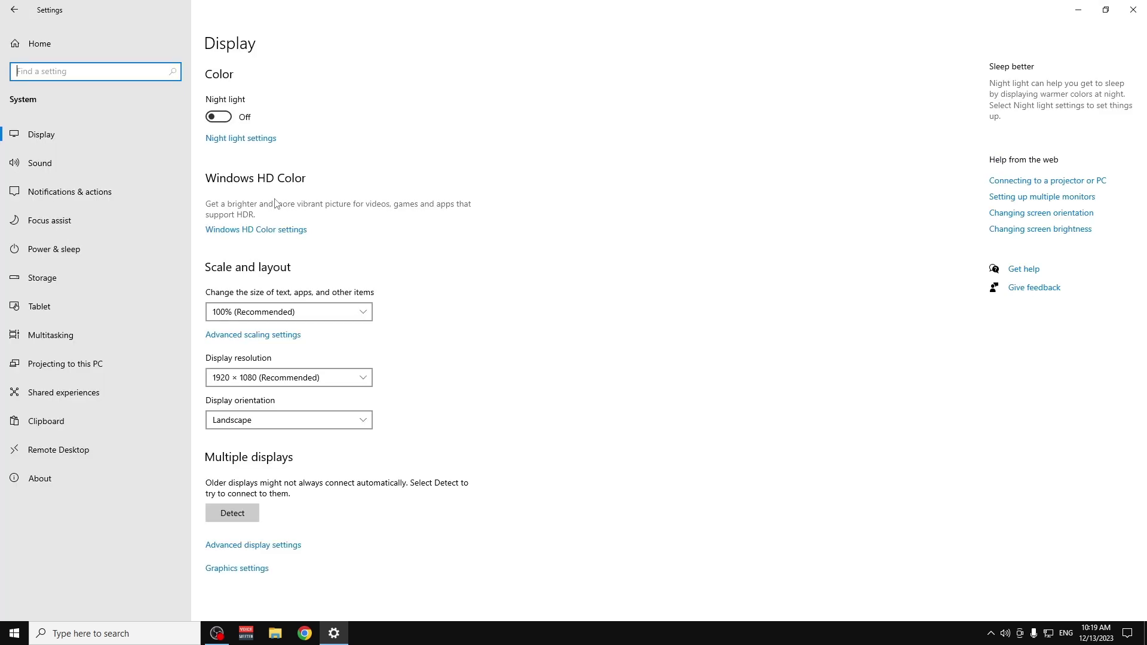
left_click(103, 474)
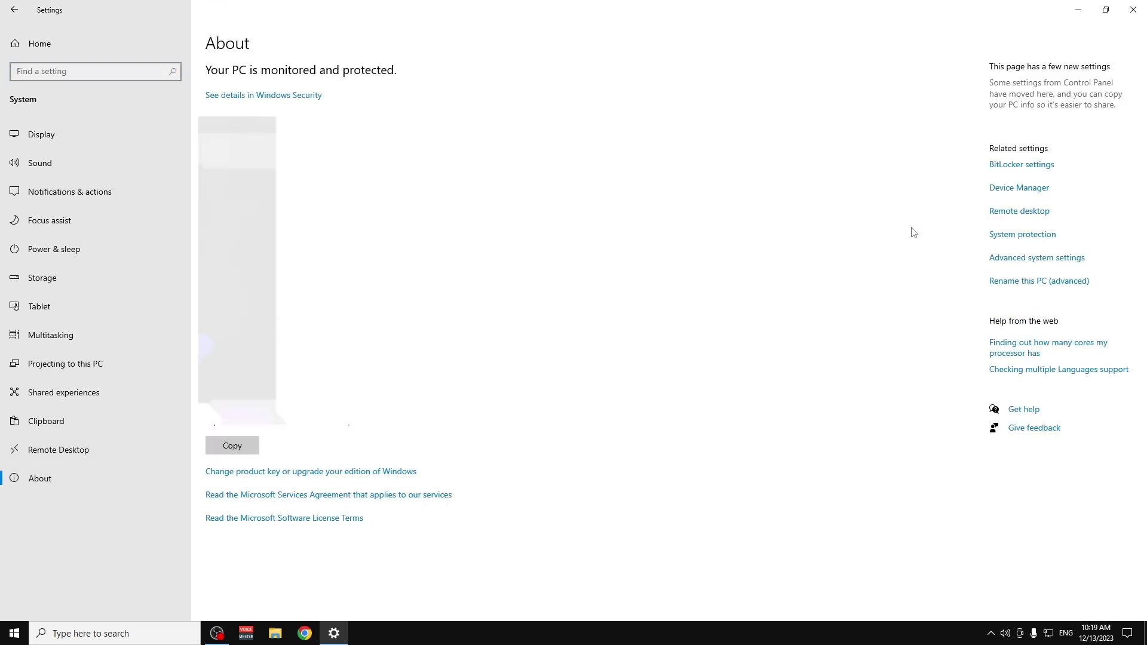
Set visual effects to best performance, re-enabling Peek, thumbnails, smooth screen fonts and window contents while dragging.
left_click(1002, 262)
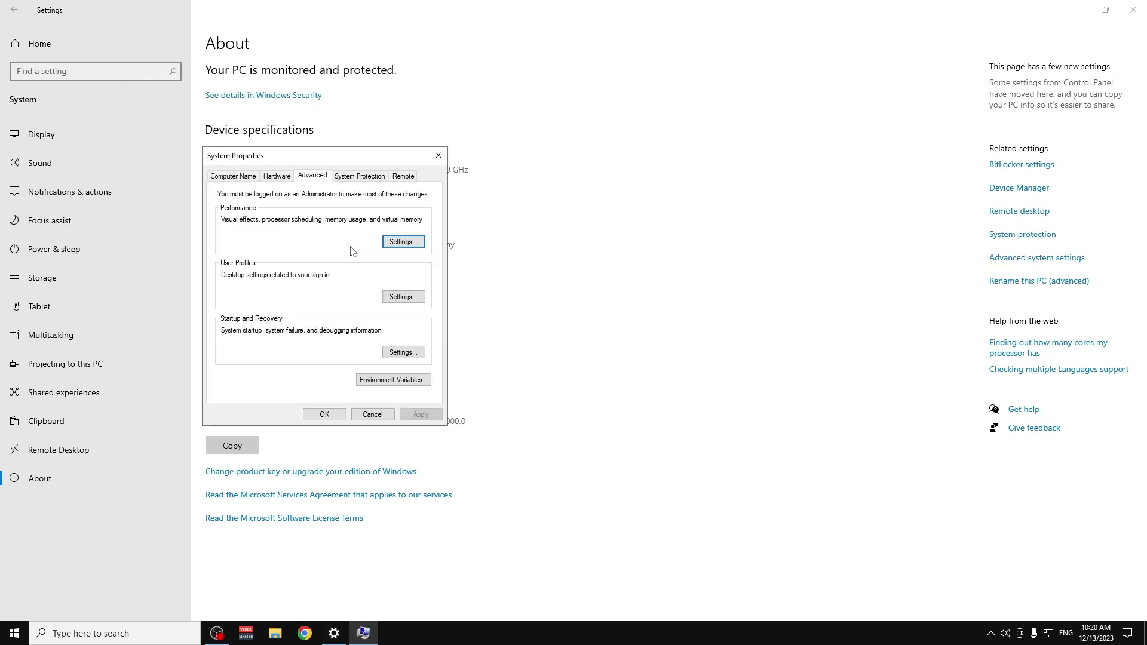
left_click(405, 242)
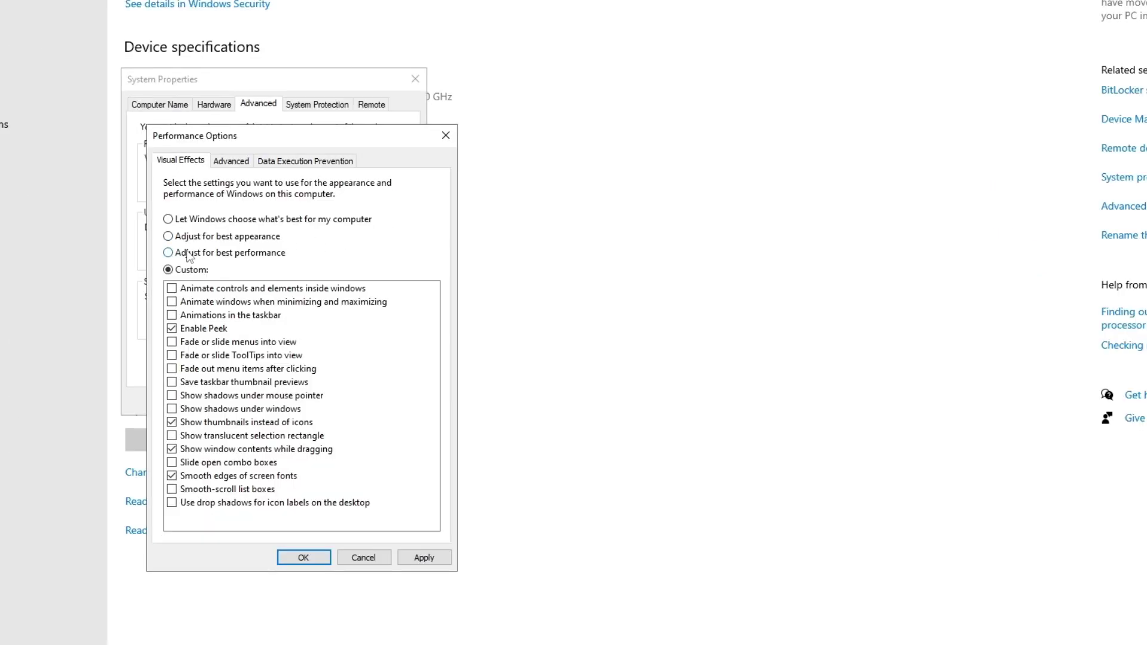
left_click(189, 257)
left_click(171, 328)
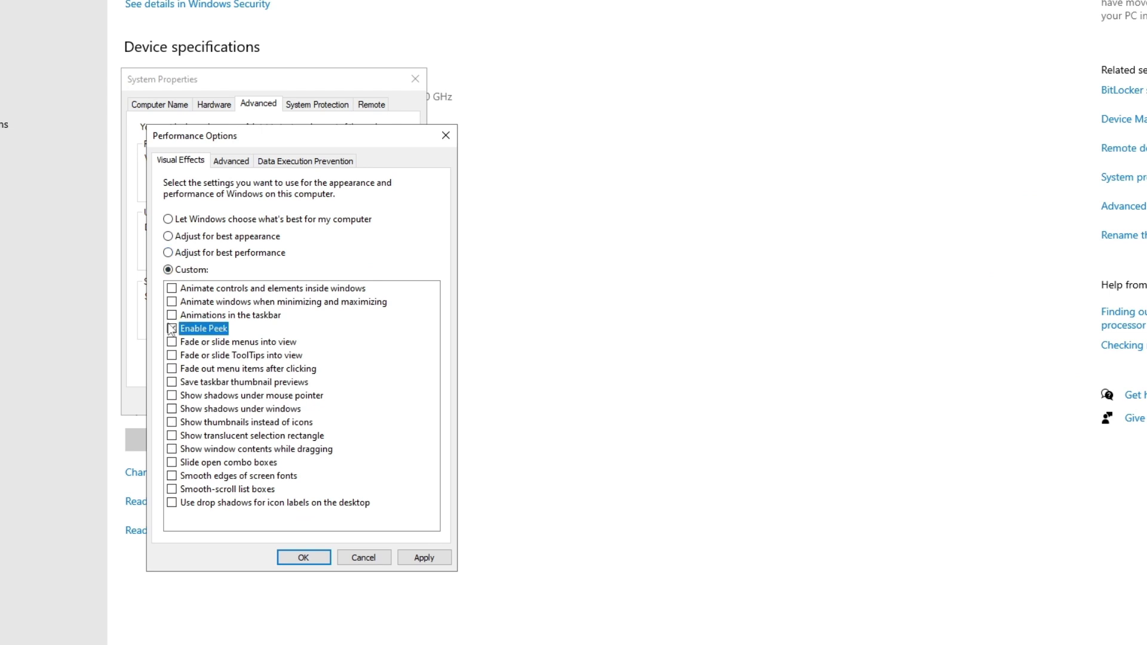
left_click(172, 423)
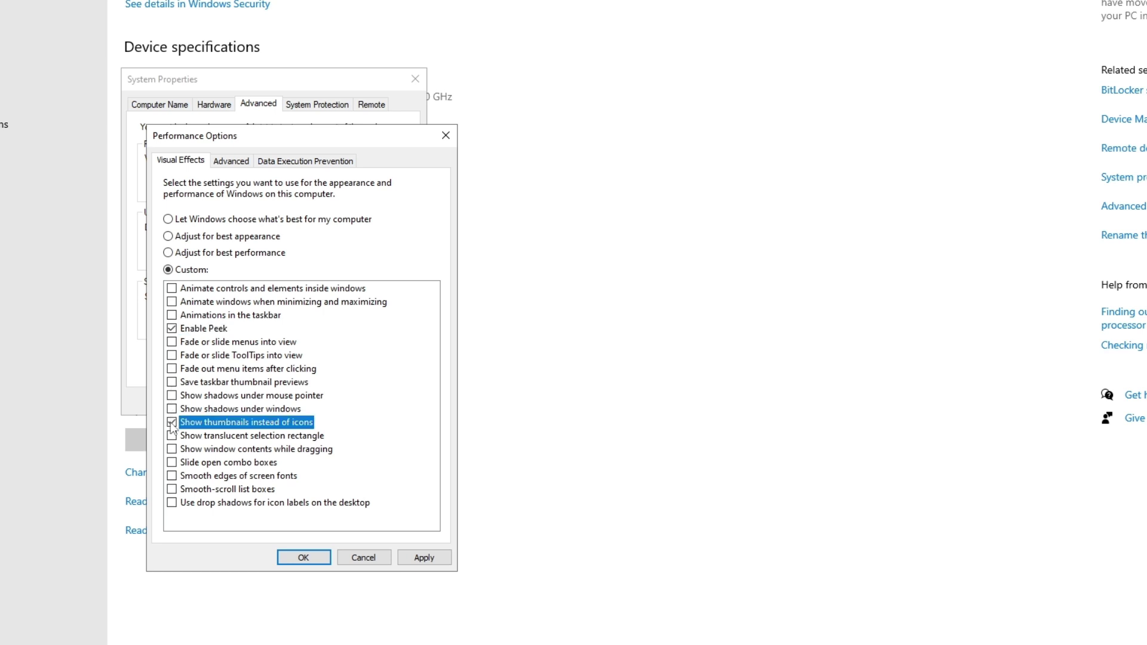
left_click(172, 477)
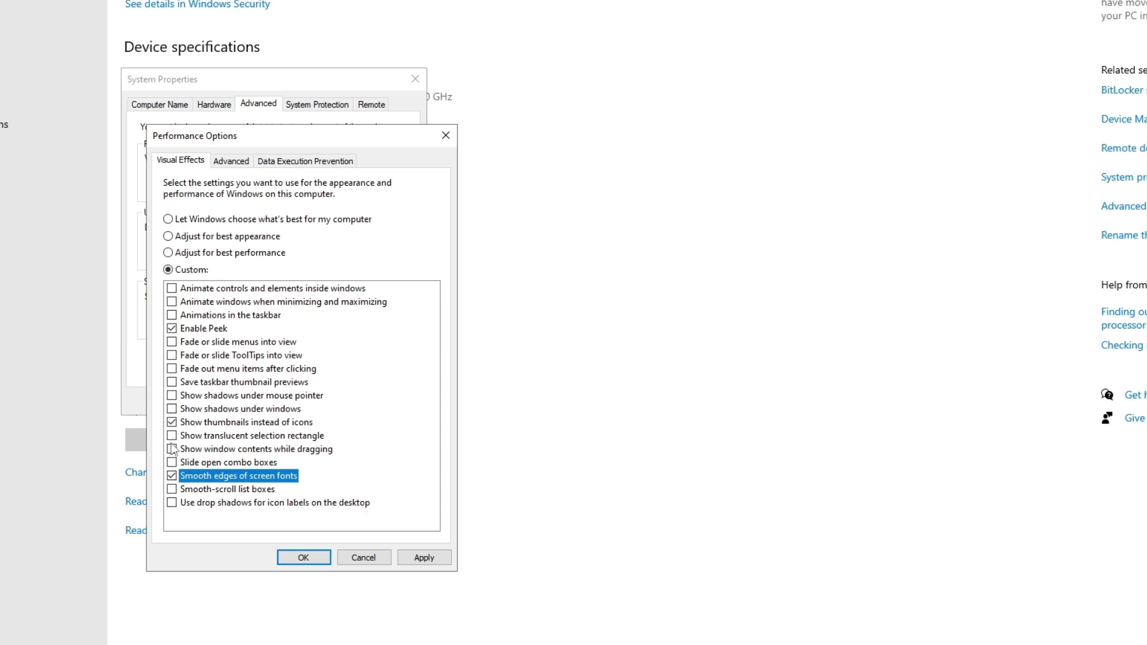
left_click(172, 450)
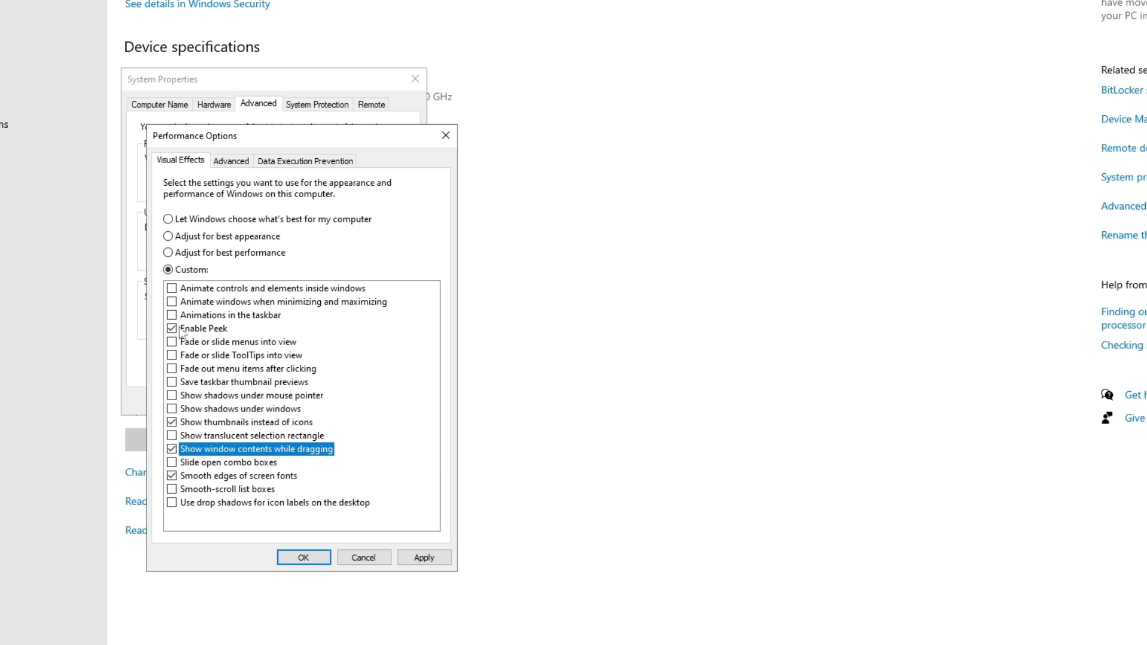
left_click(303, 557)
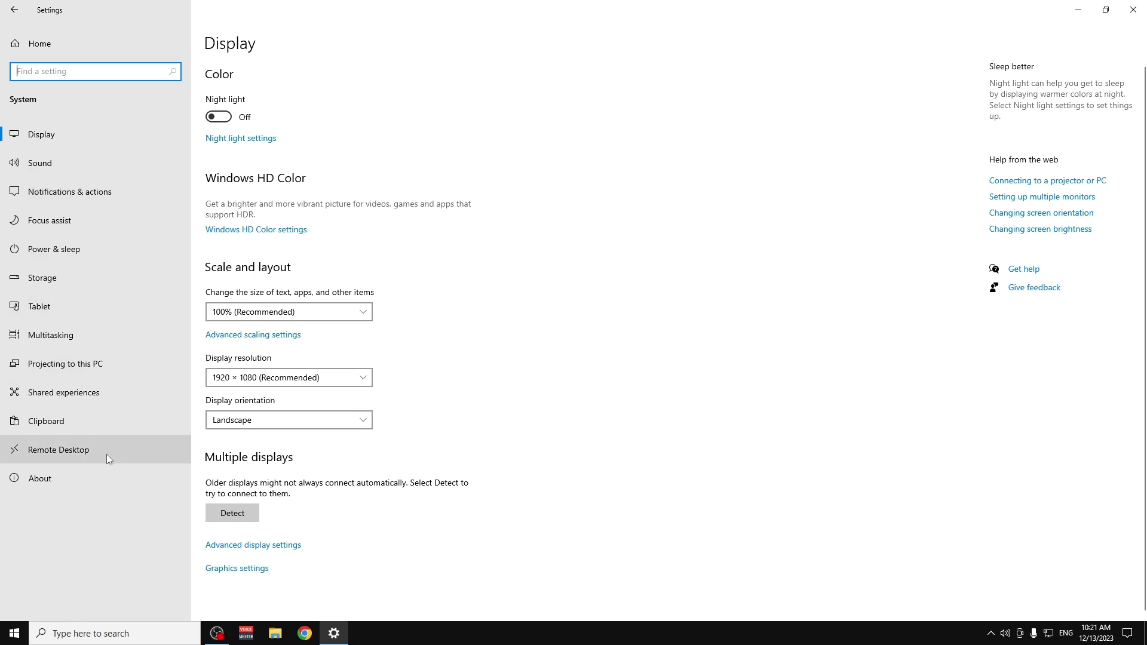
Confirm Enable Remote Desktop is Off on the Remote Desktop page, then close Settings.
left_click(105, 454)
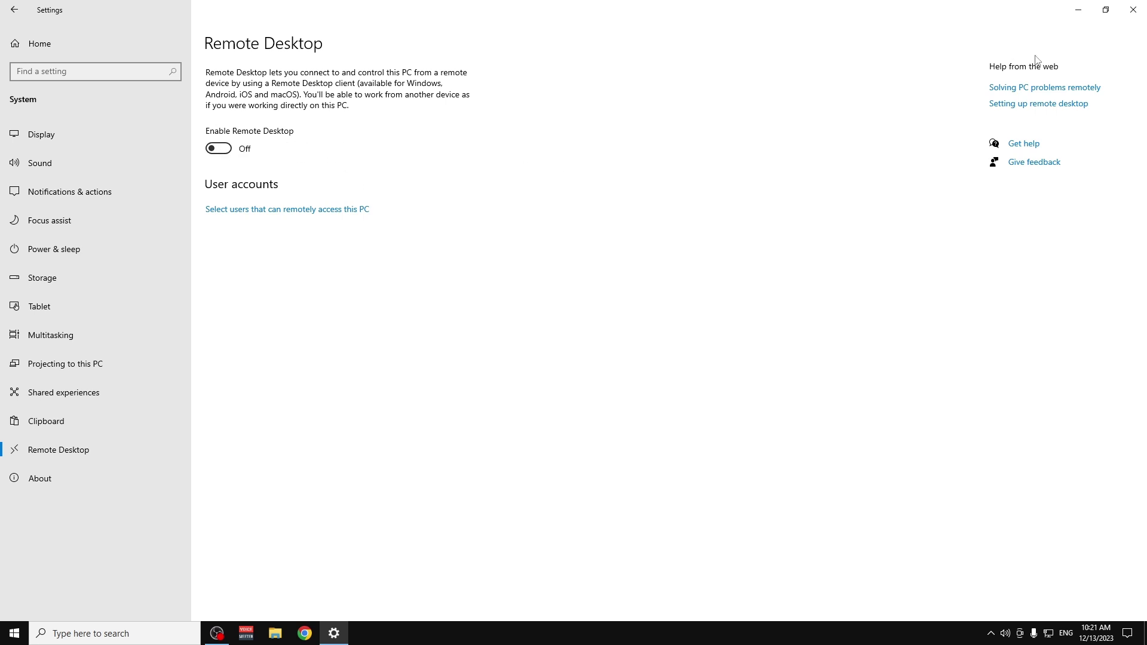
left_click(1132, 9)
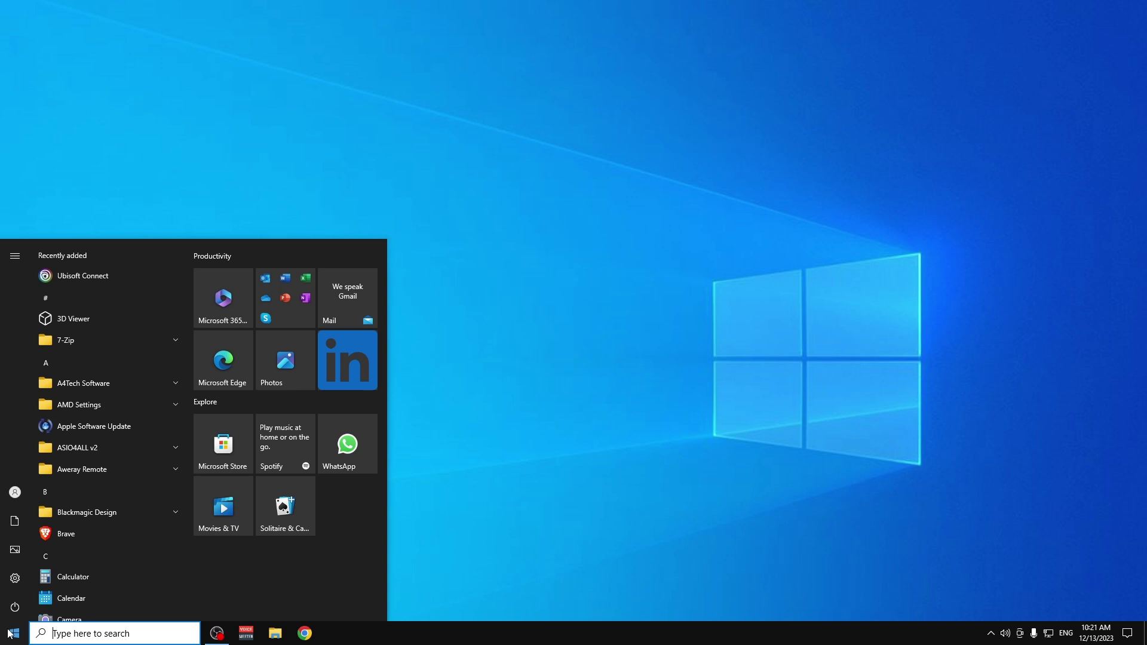
Open the C:\Windows\Temp folder through Run with 'temp', granting folder access.
type("run")
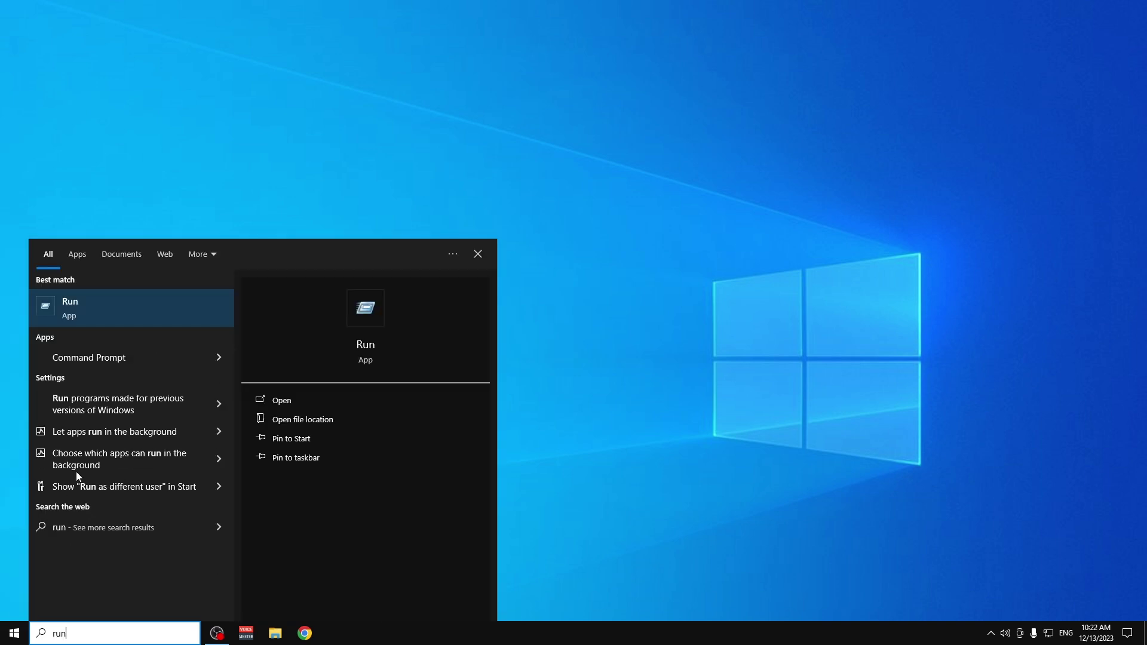
left_click(141, 315)
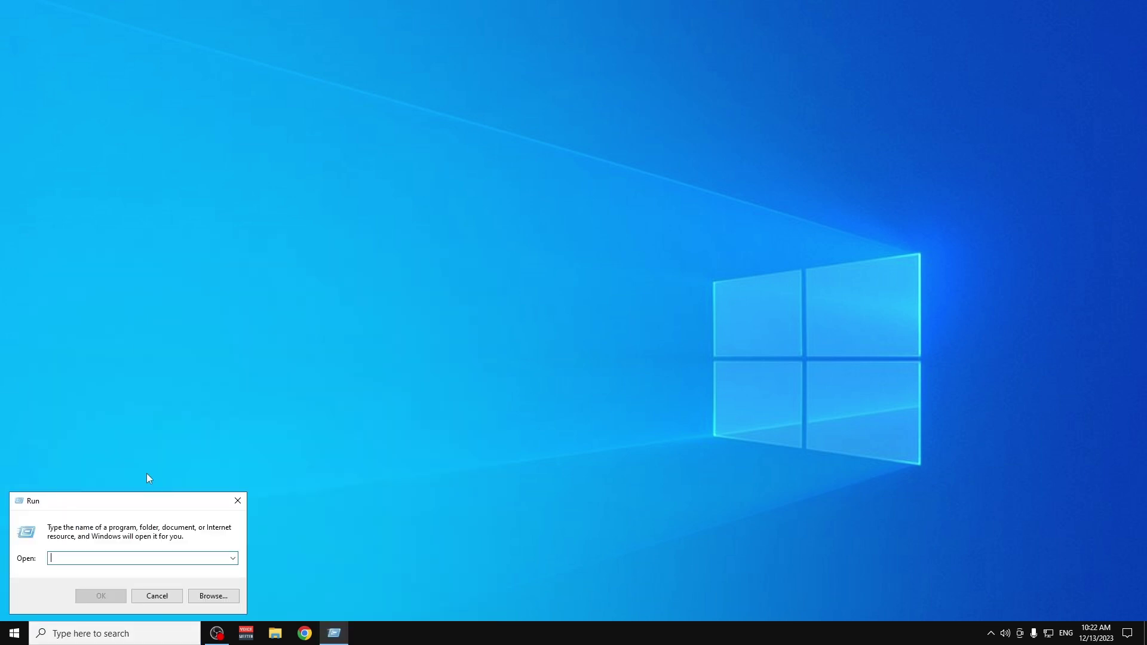
type("temp")
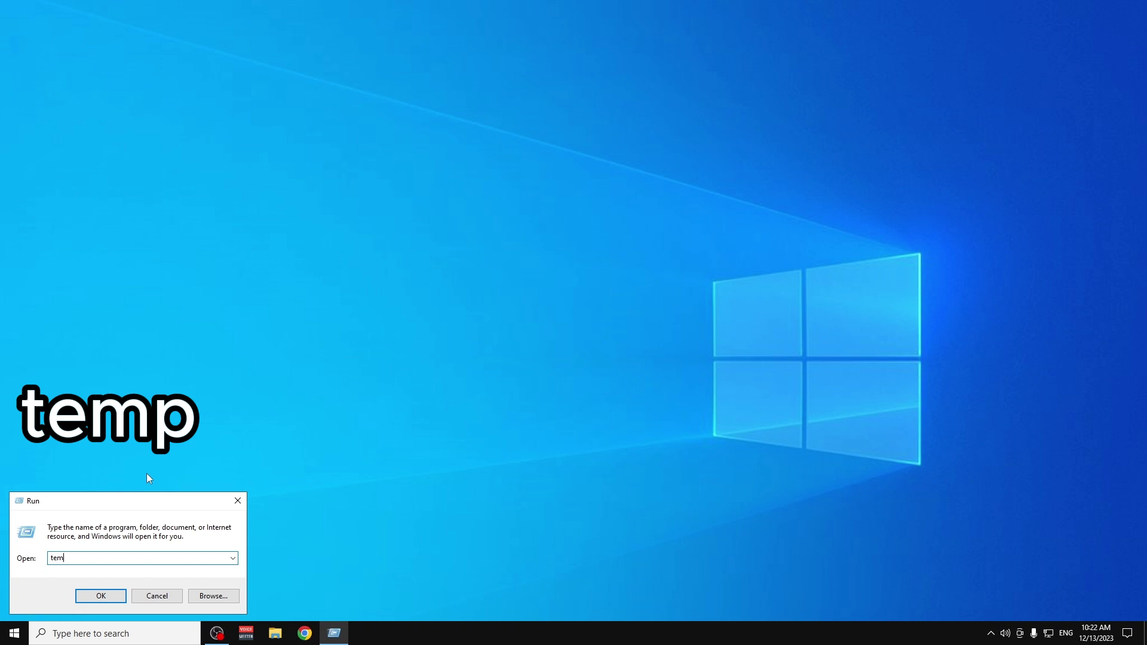
left_click(115, 596)
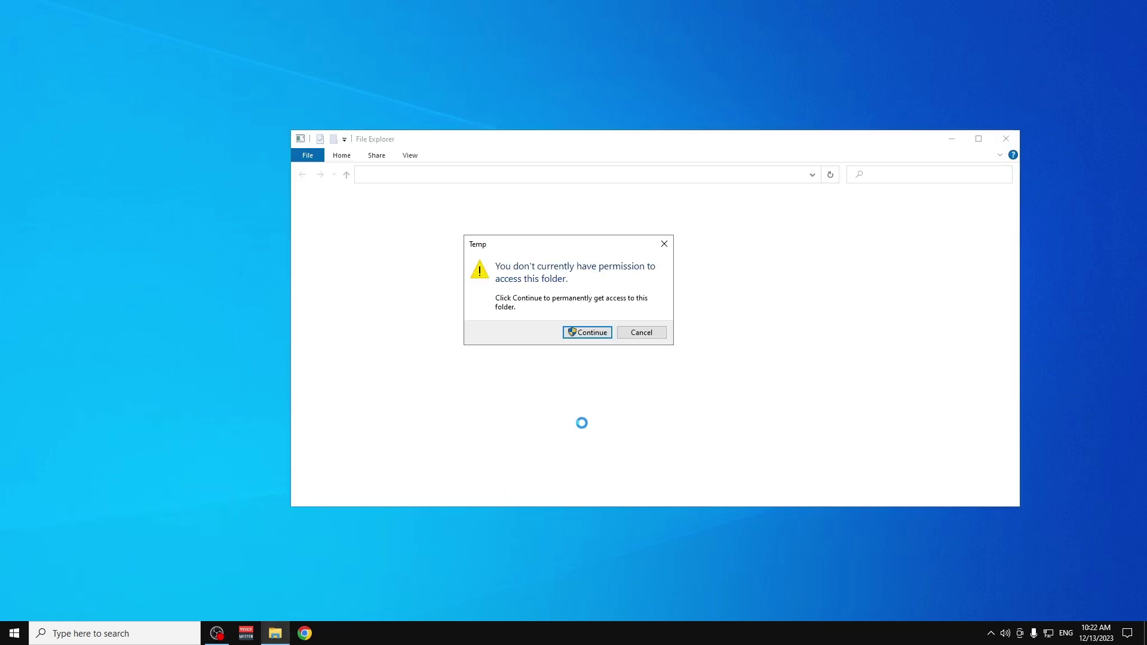
left_click(605, 330)
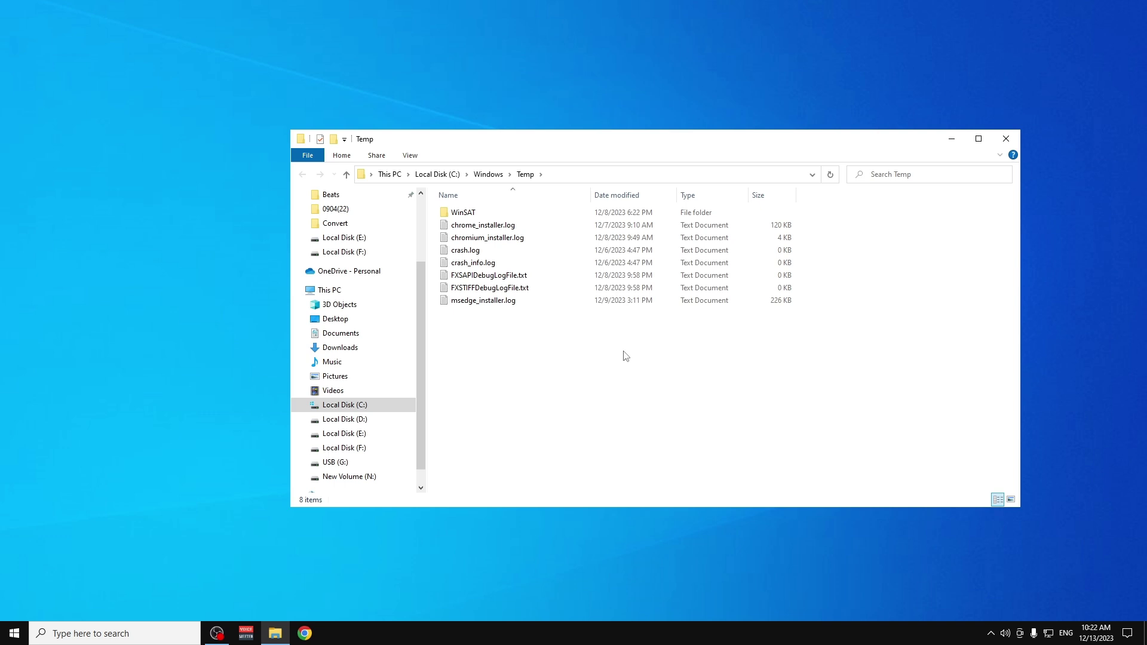
Delete everything in the Windows Temp folder and close the window.
key("ctrl+a")
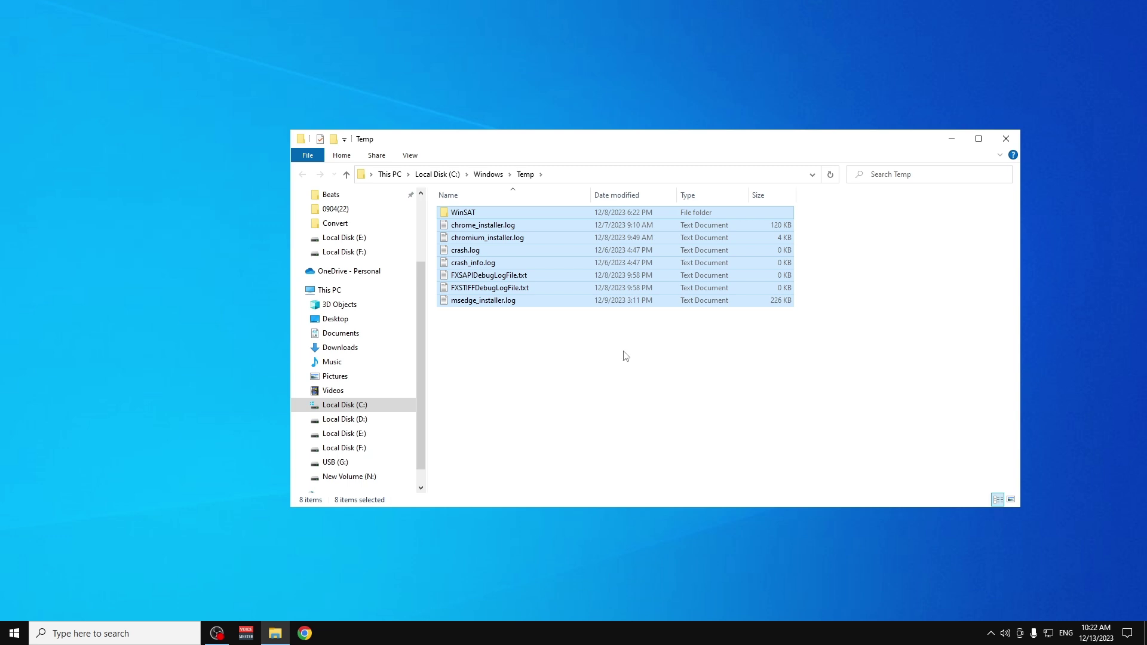
right_click(643, 273)
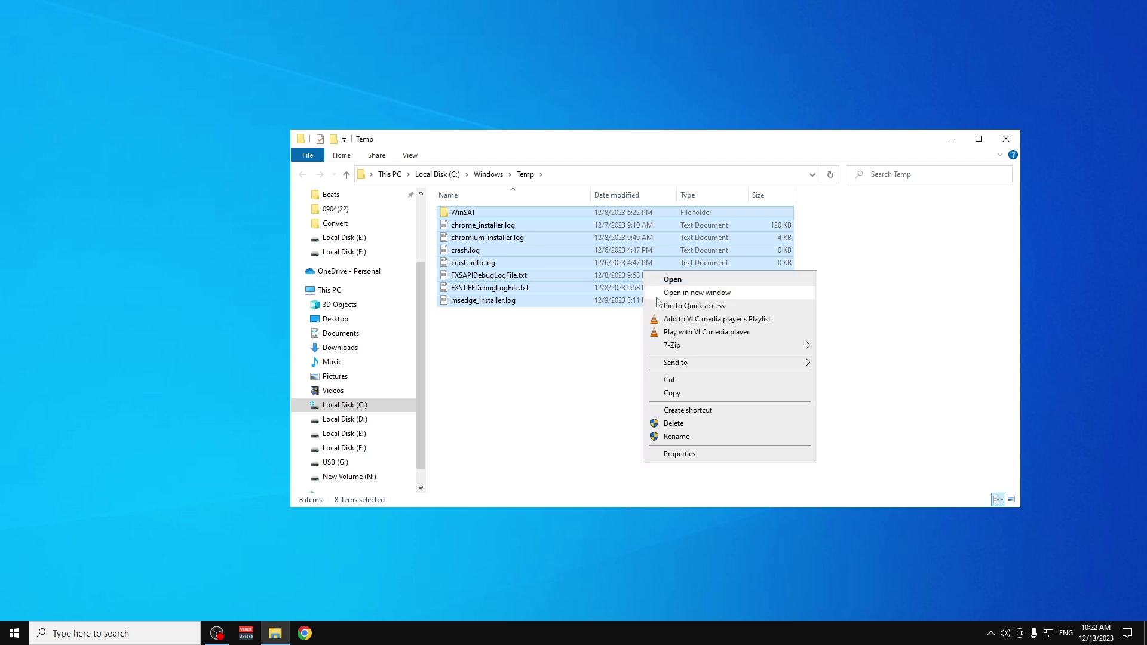
left_click(674, 423)
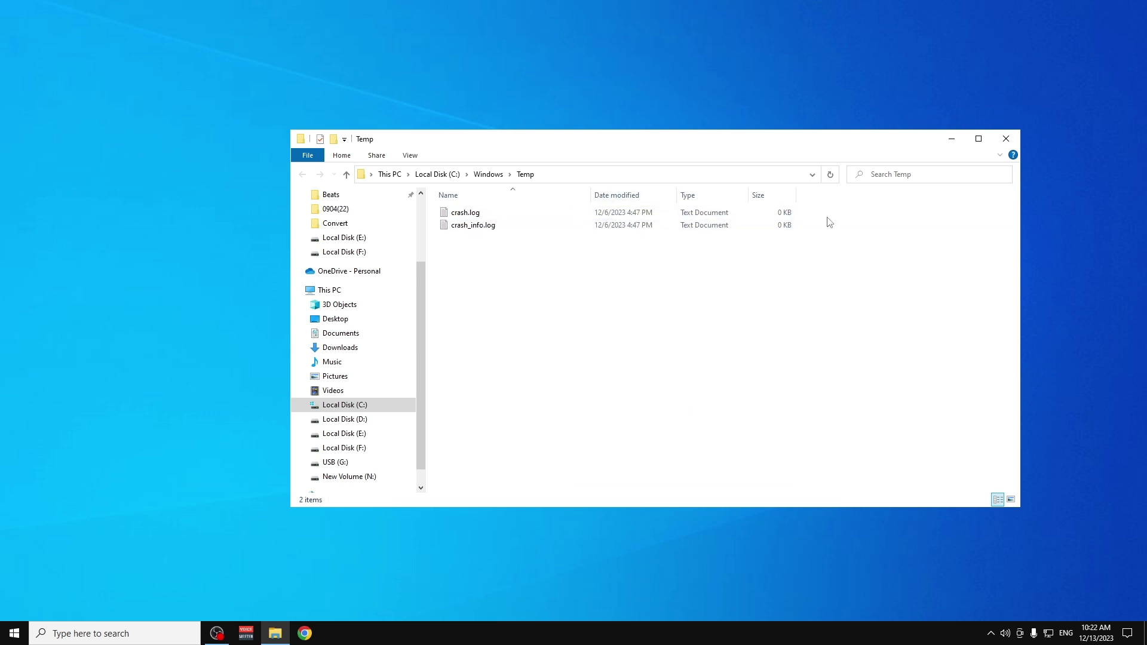
left_click(1014, 138)
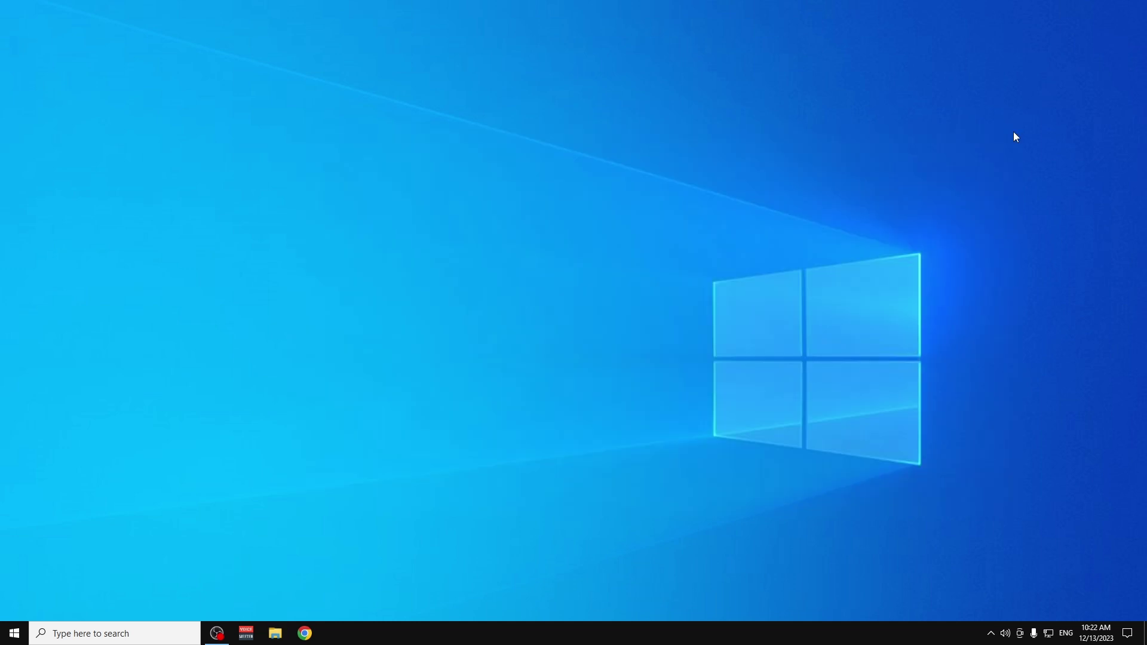
Open the user's %temp% folder through the Run dialog.
left_click(2, 636)
type("run")
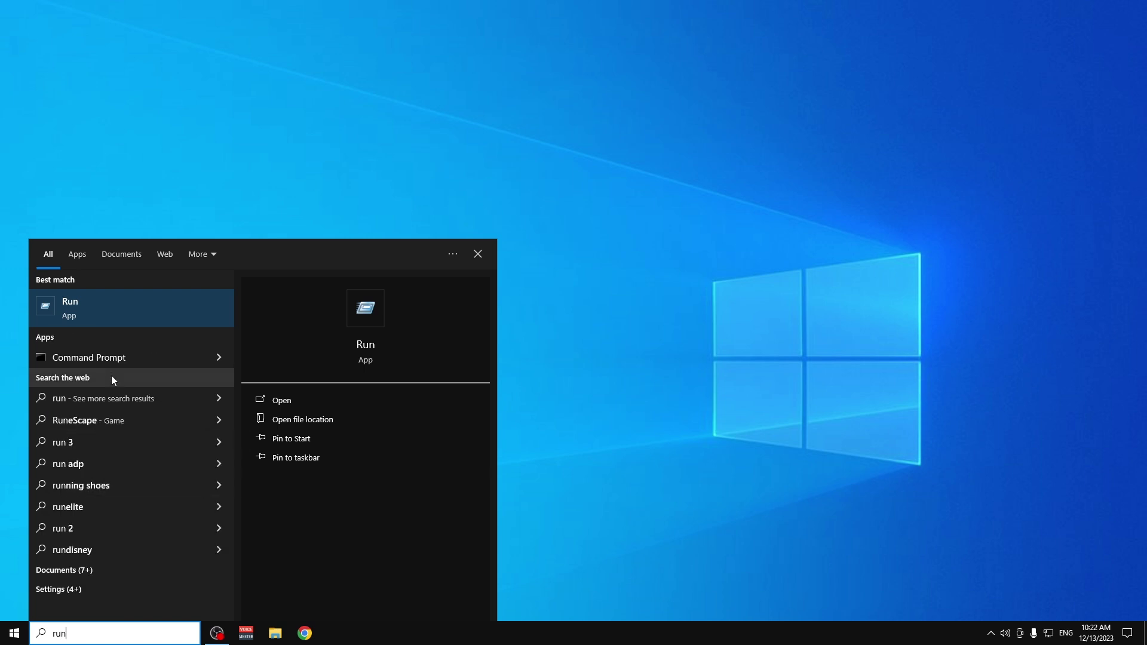
left_click(139, 312)
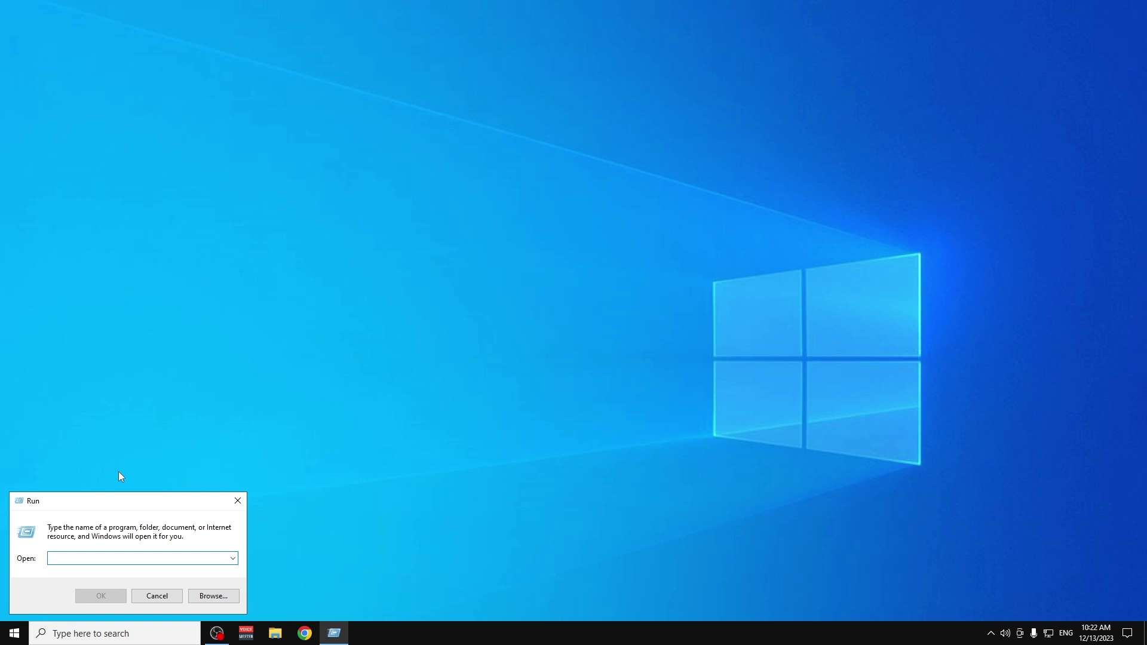
type("%y")
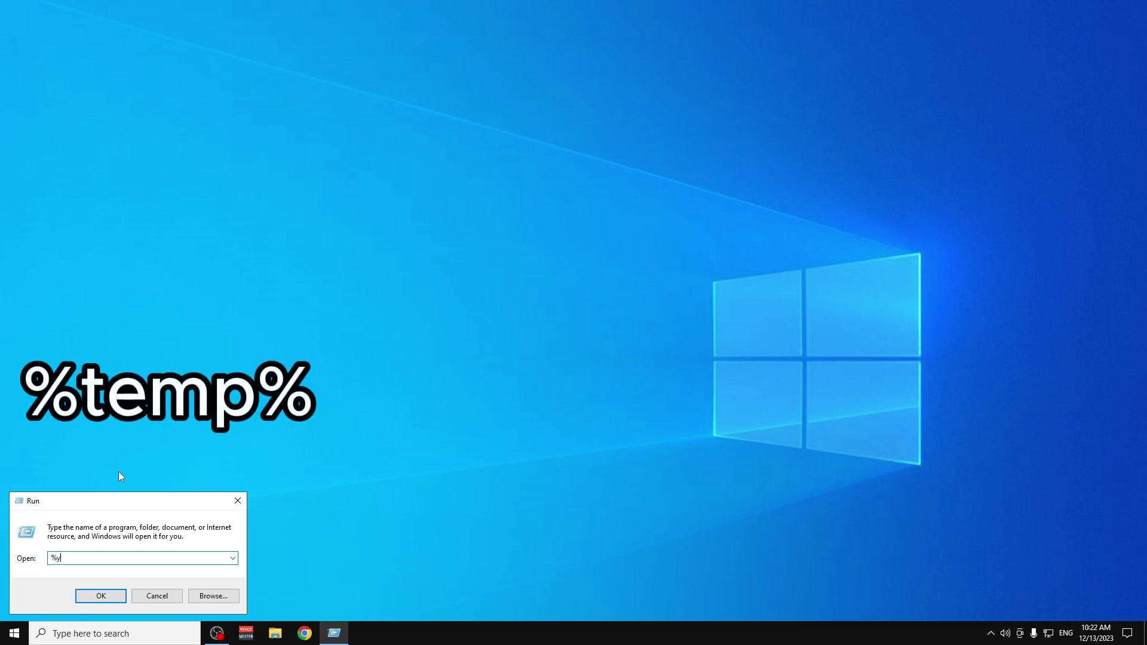
key("BackSpace")
type("temp")
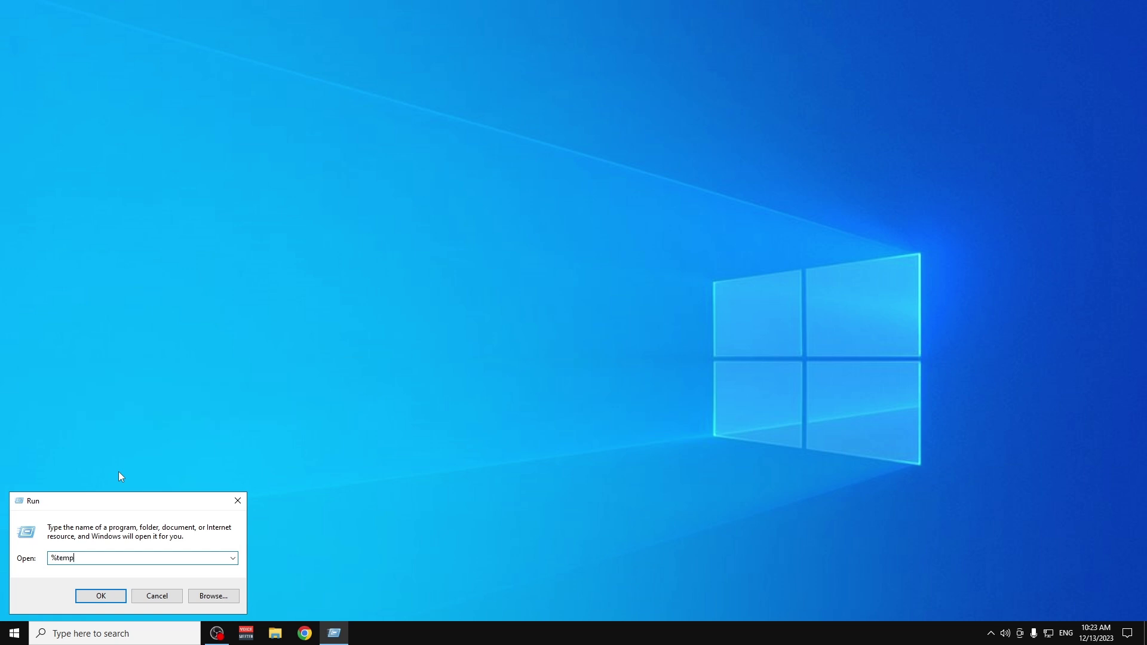
type("%")
left_click(101, 595)
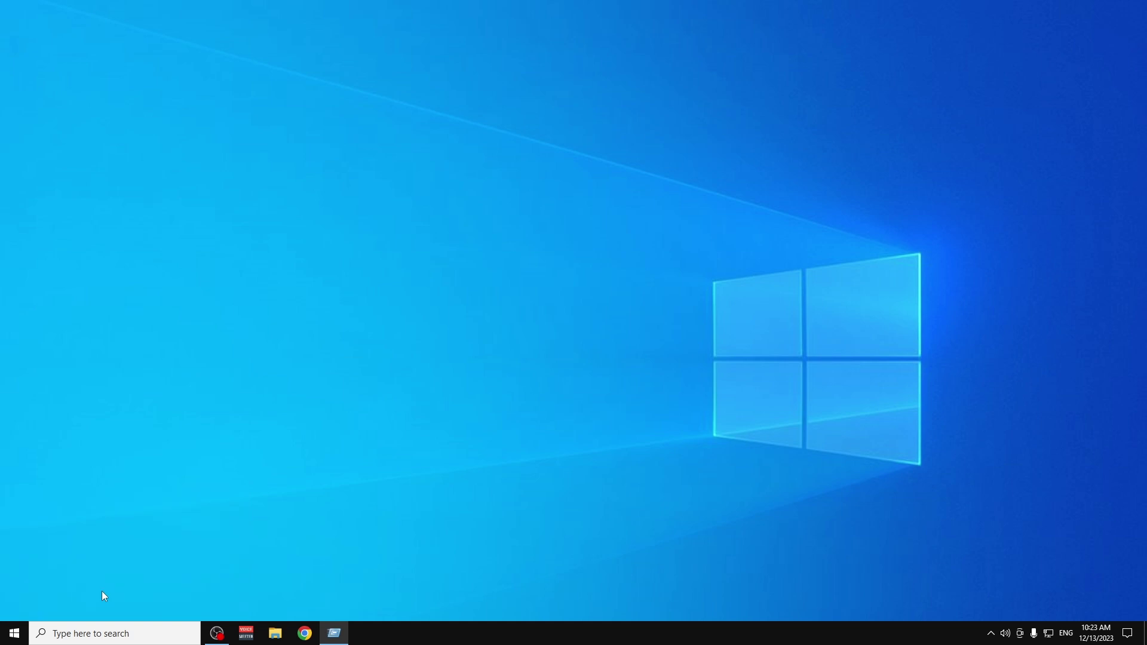
Delete all %temp% items with admin permission, skipping the in-use file, then close the window.
left_click(600, 405)
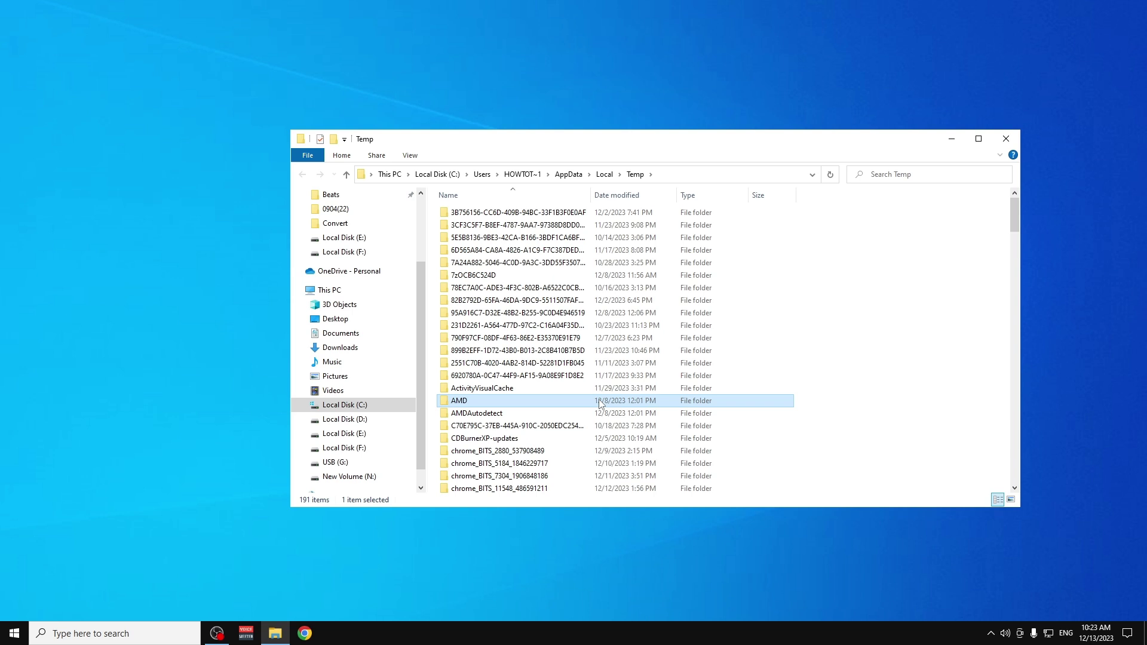
key("ctrl+a")
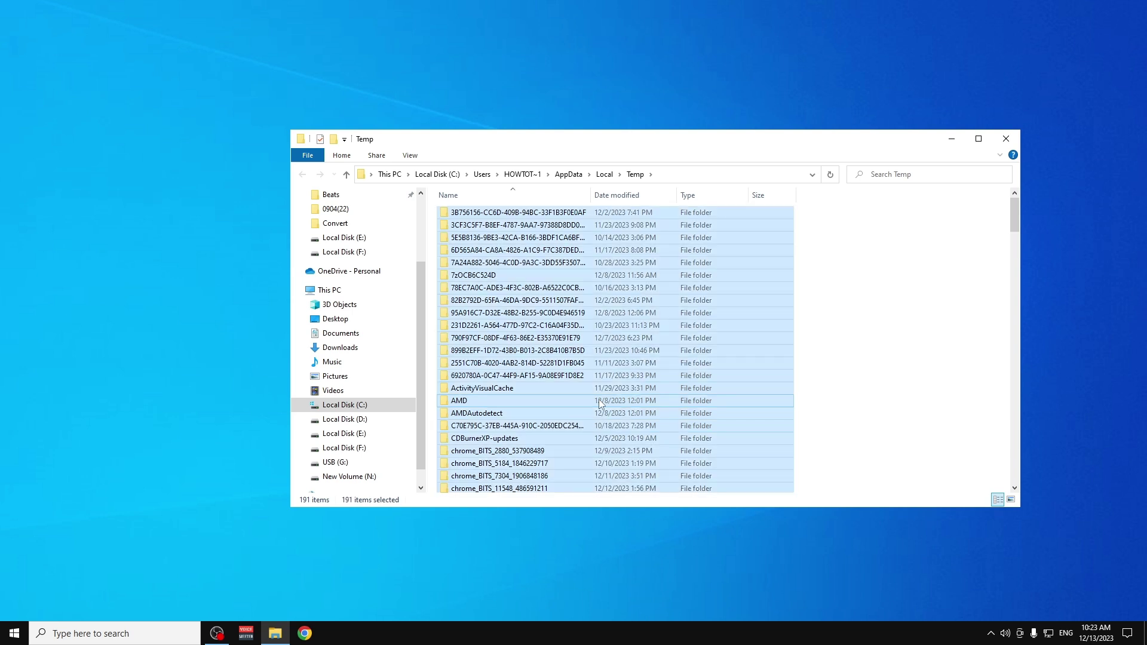
right_click(601, 405)
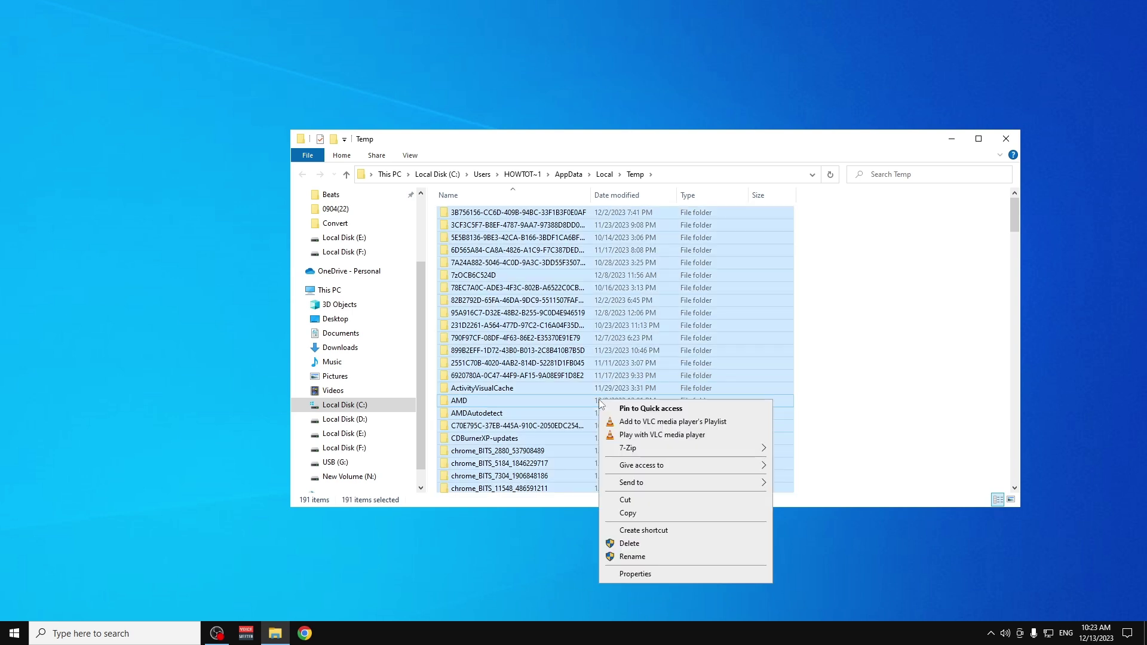
left_click(646, 544)
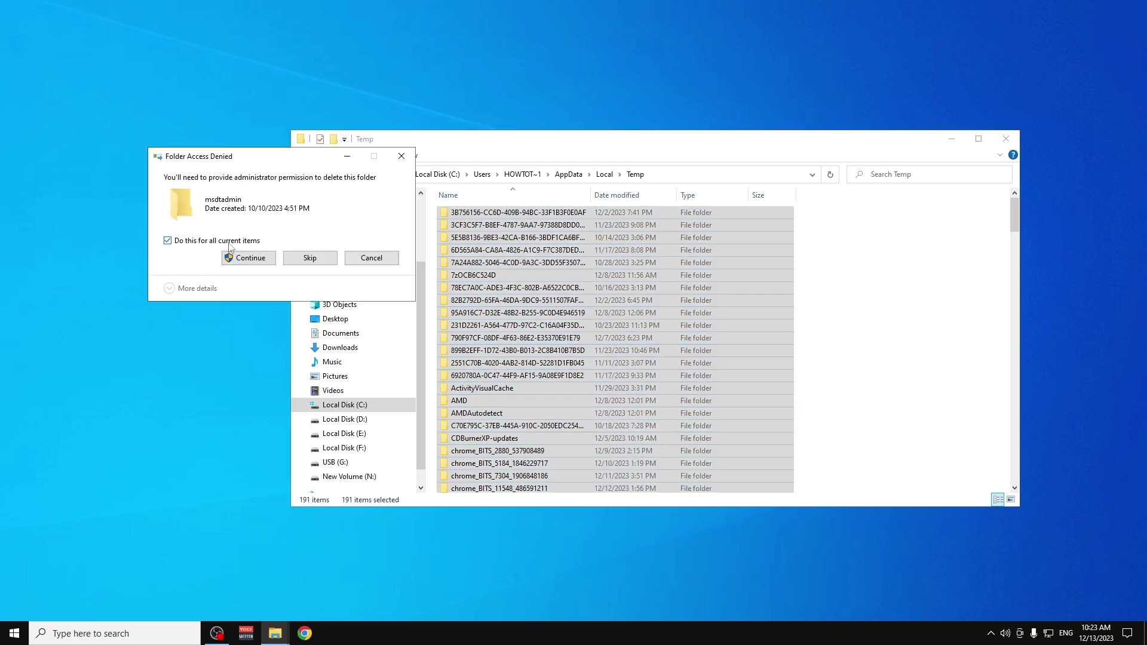
left_click(267, 263)
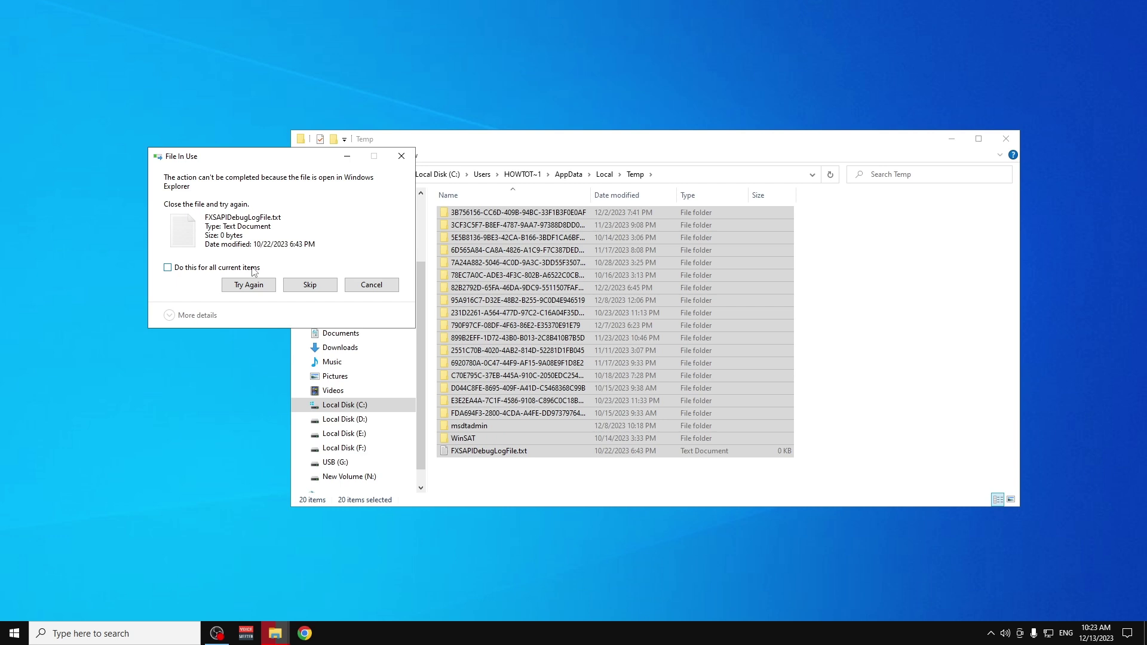
left_click(331, 285)
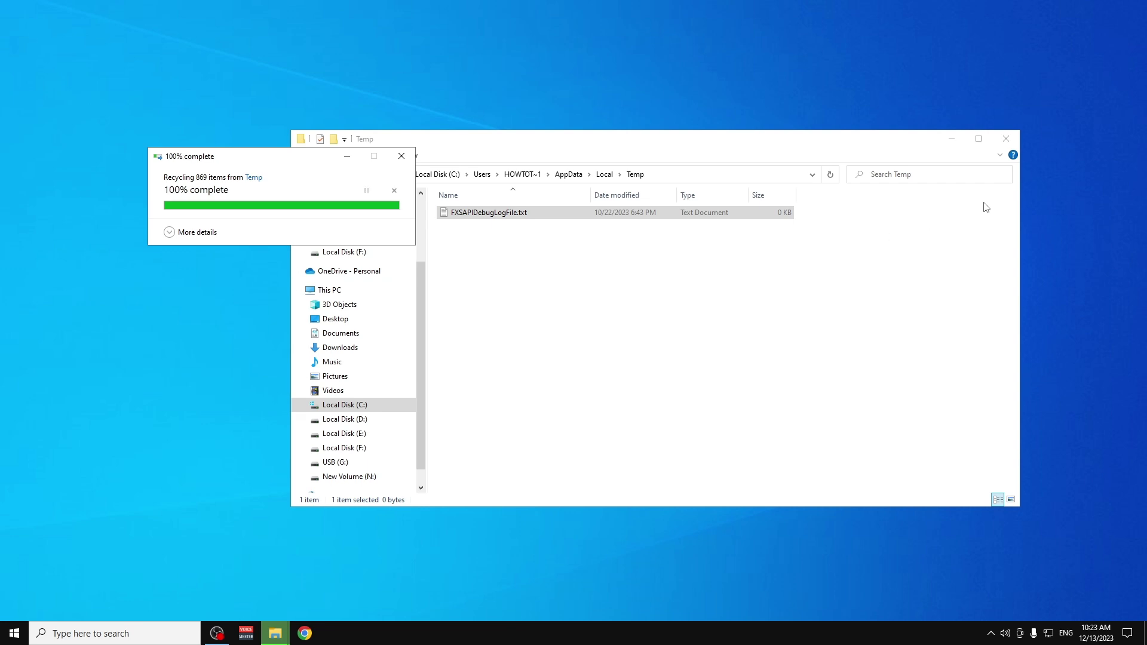
left_click(1006, 139)
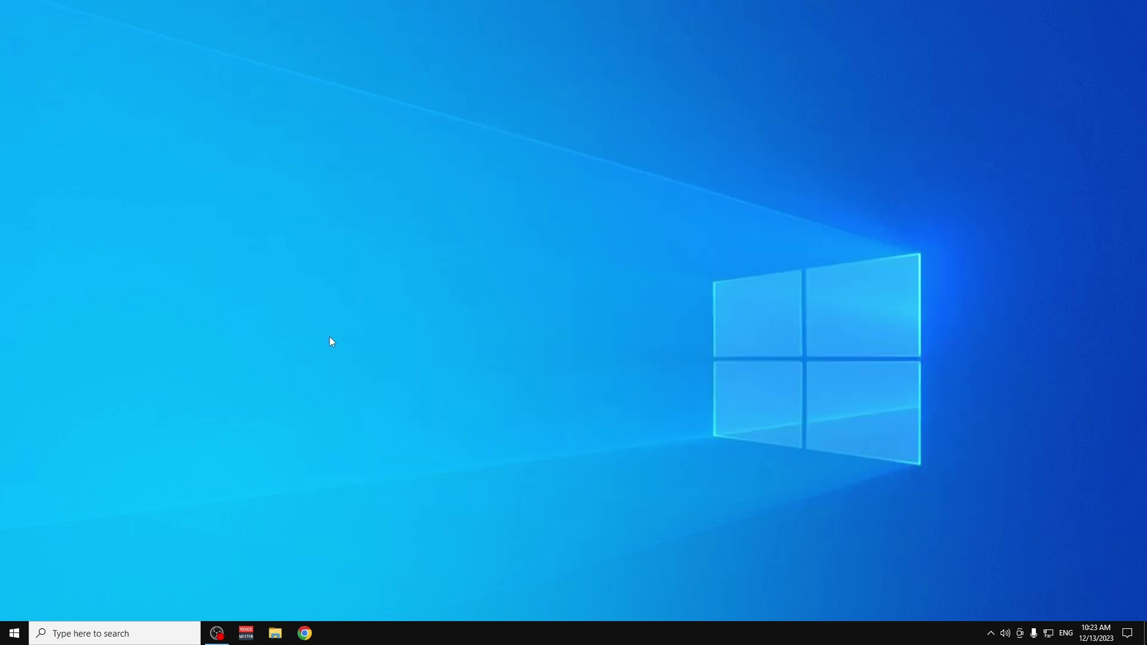
Open C:\Windows\Prefetch through Run with 'prefetch', granting access permission.
left_click(13, 634)
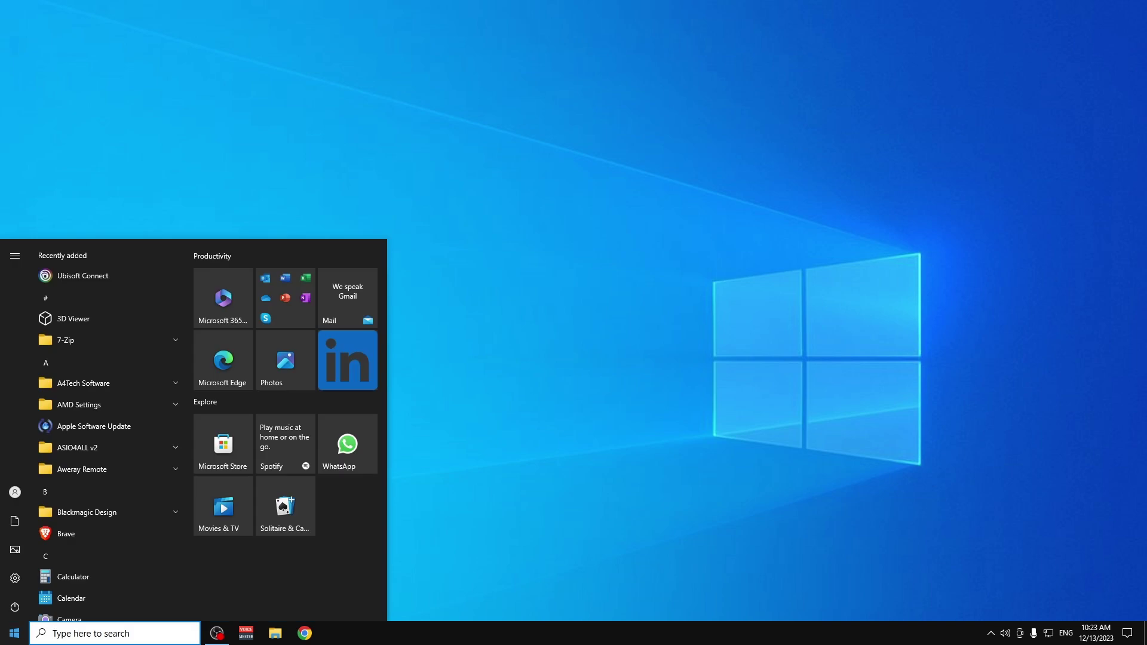
type("run")
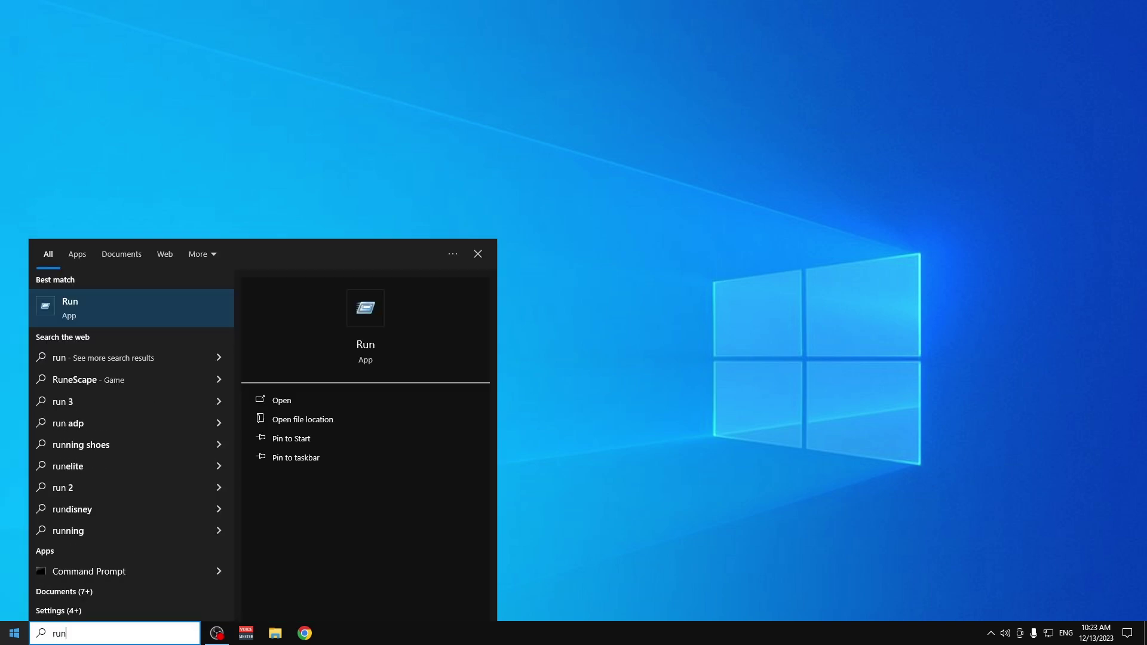
left_click(132, 320)
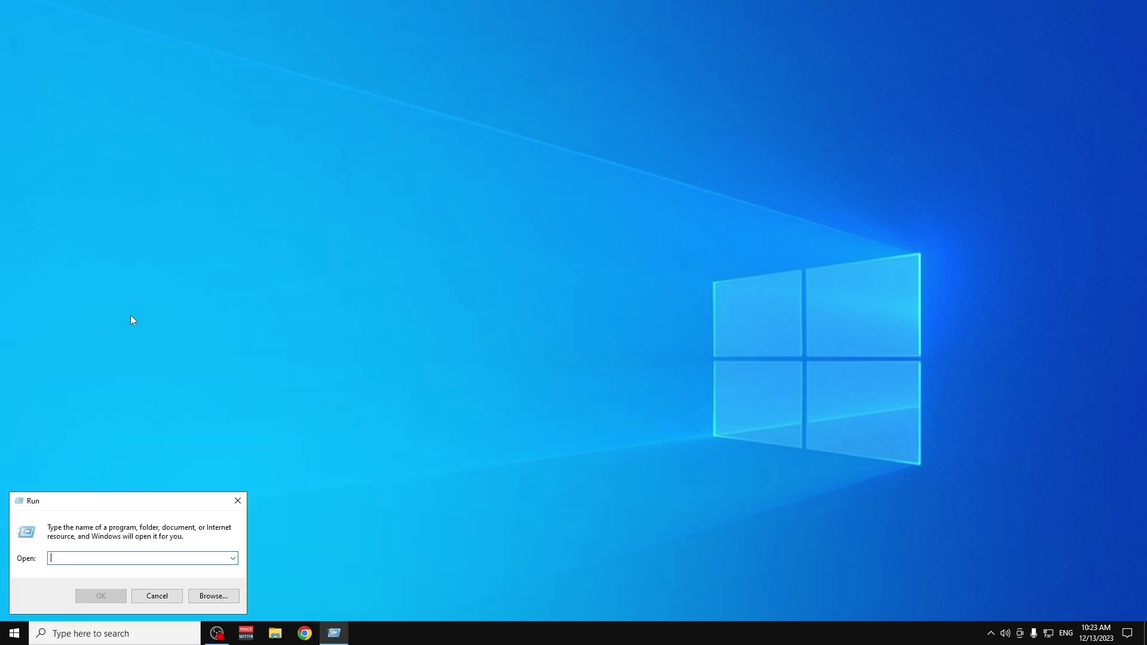
type("pref")
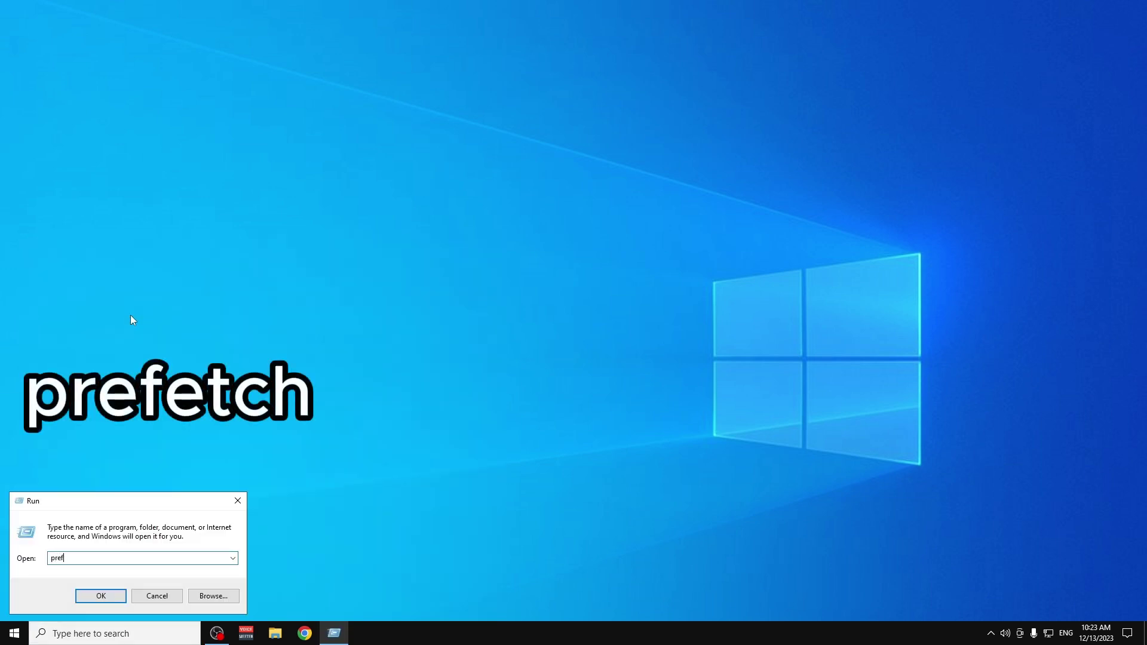
type("etch")
left_click(112, 595)
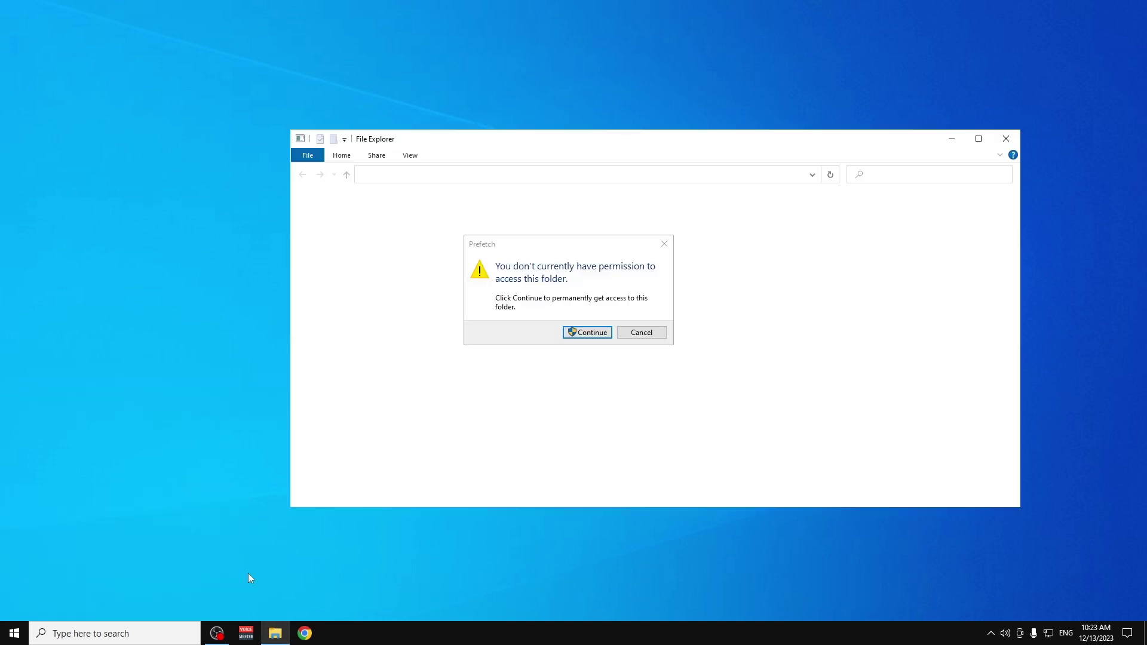
left_click(600, 333)
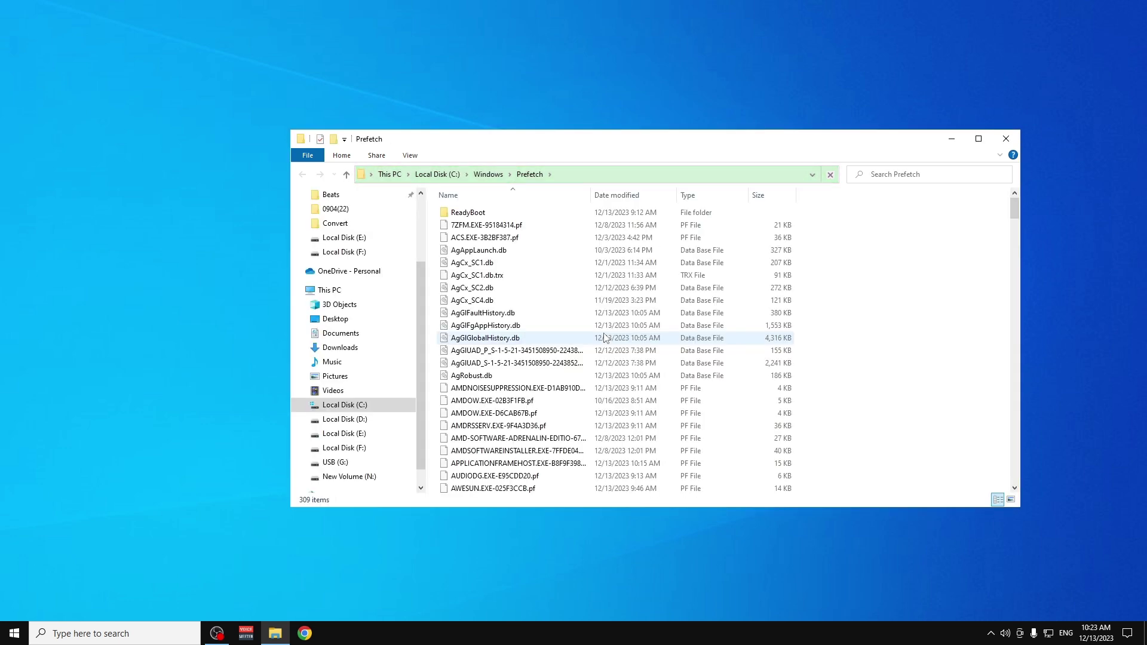
Delete all Prefetch items, skipping the files that are in use.
left_click(604, 338)
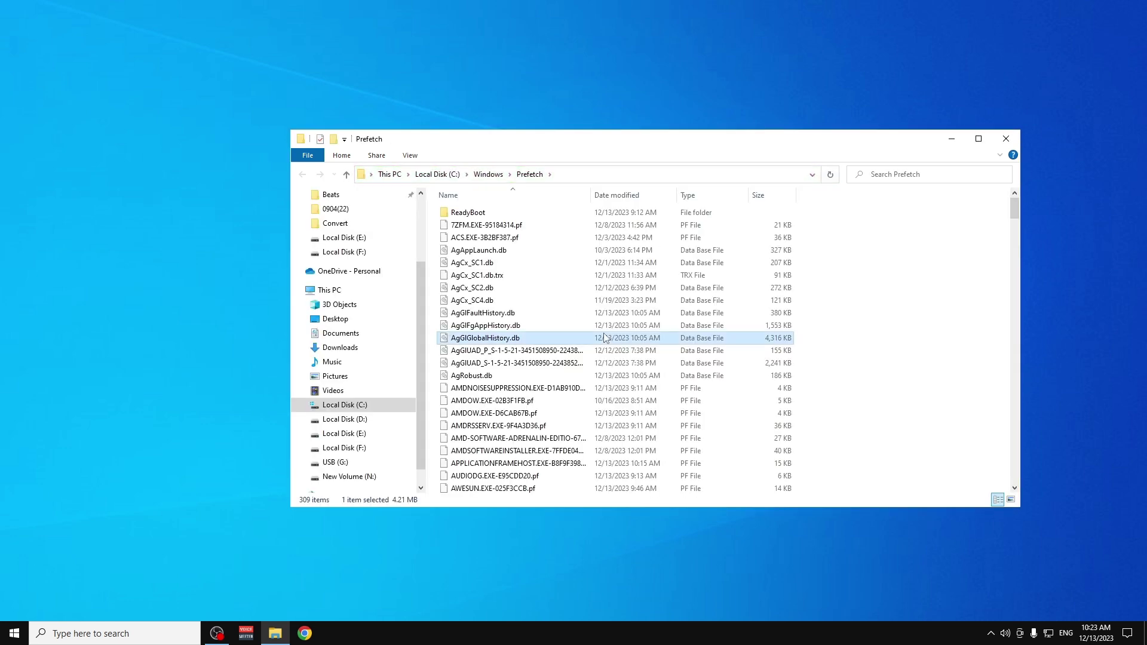
key("ctrl+a")
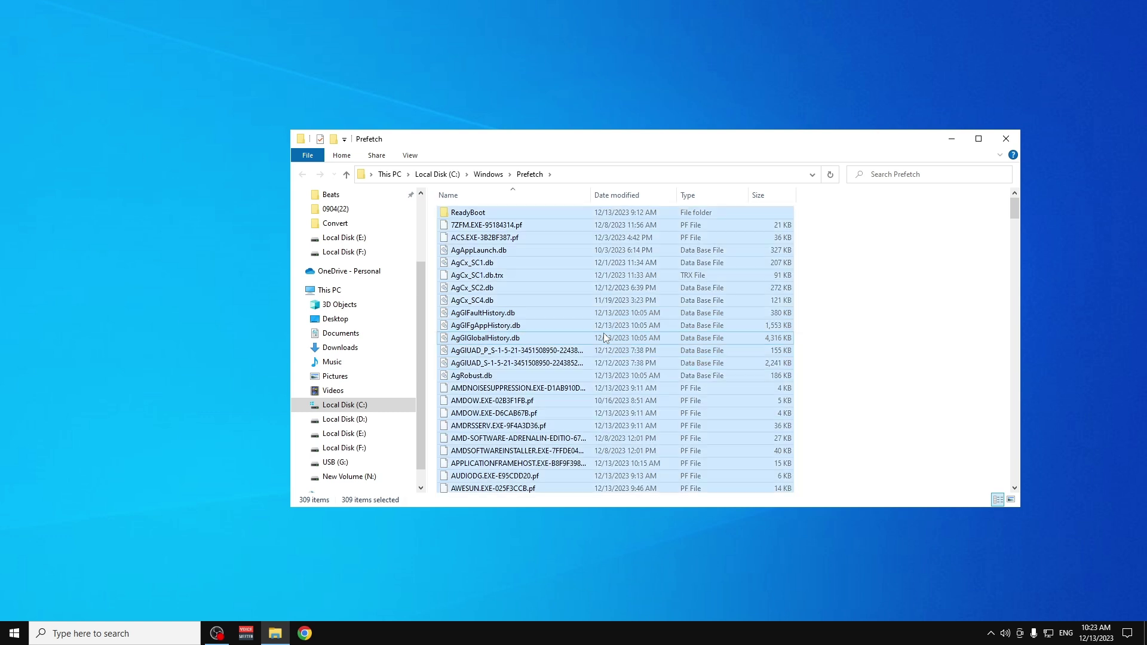
left_click_drag(603, 332, 715, 388)
right_click(715, 389)
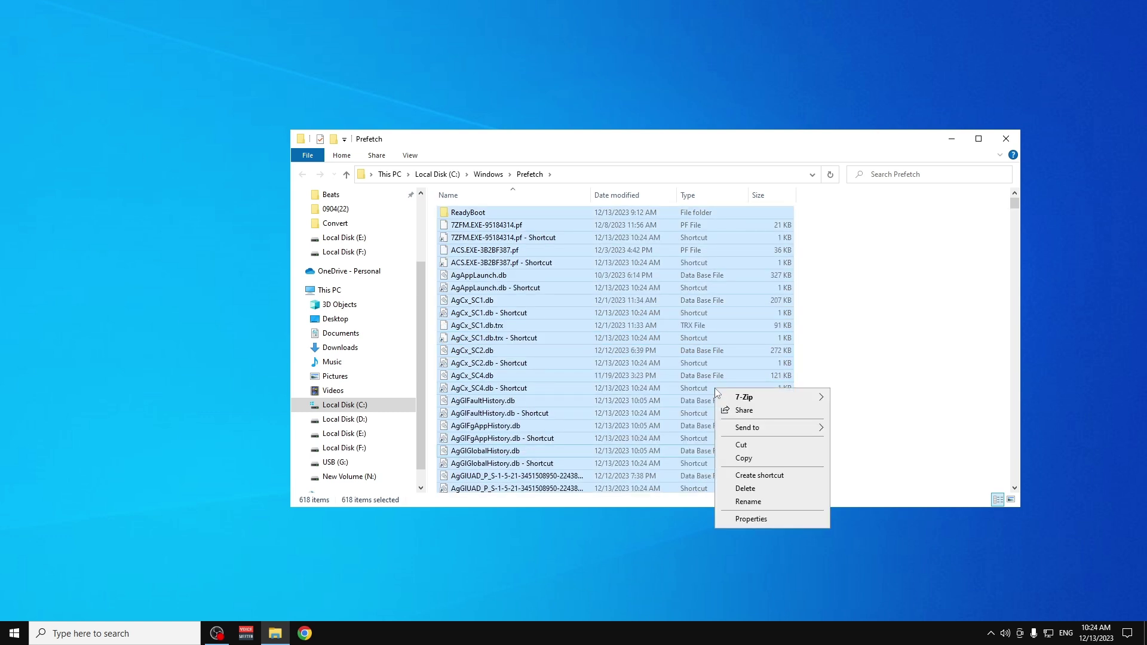
left_click(759, 489)
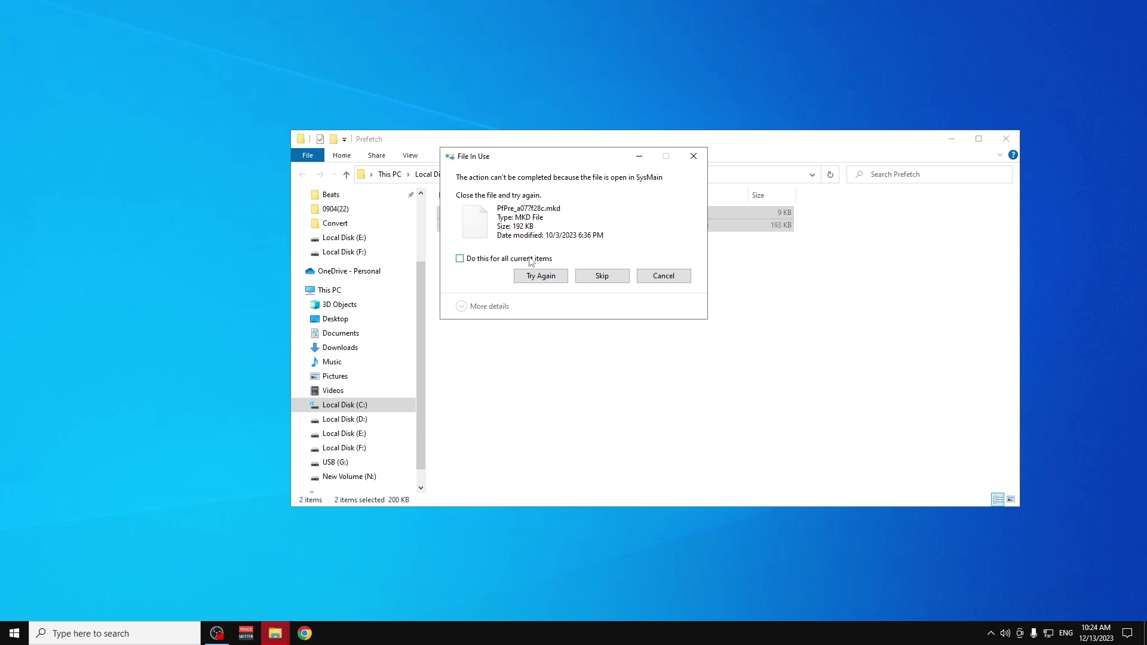
left_click(624, 277)
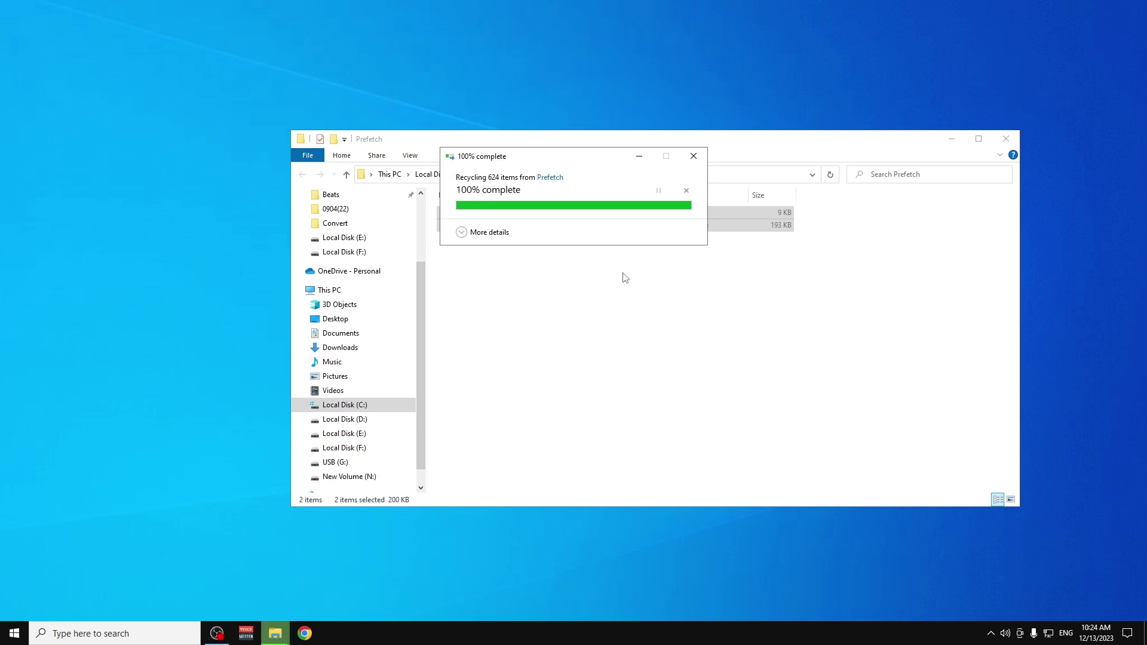
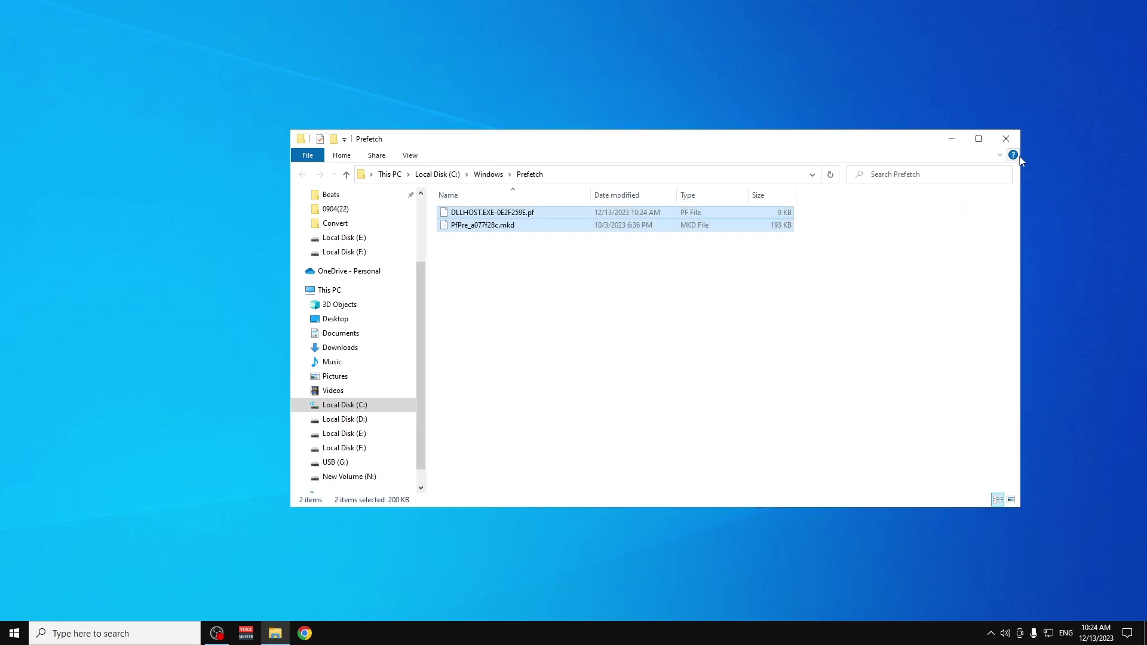
Close the Prefetch File Explorer window to return to the desktop.
left_click(1006, 140)
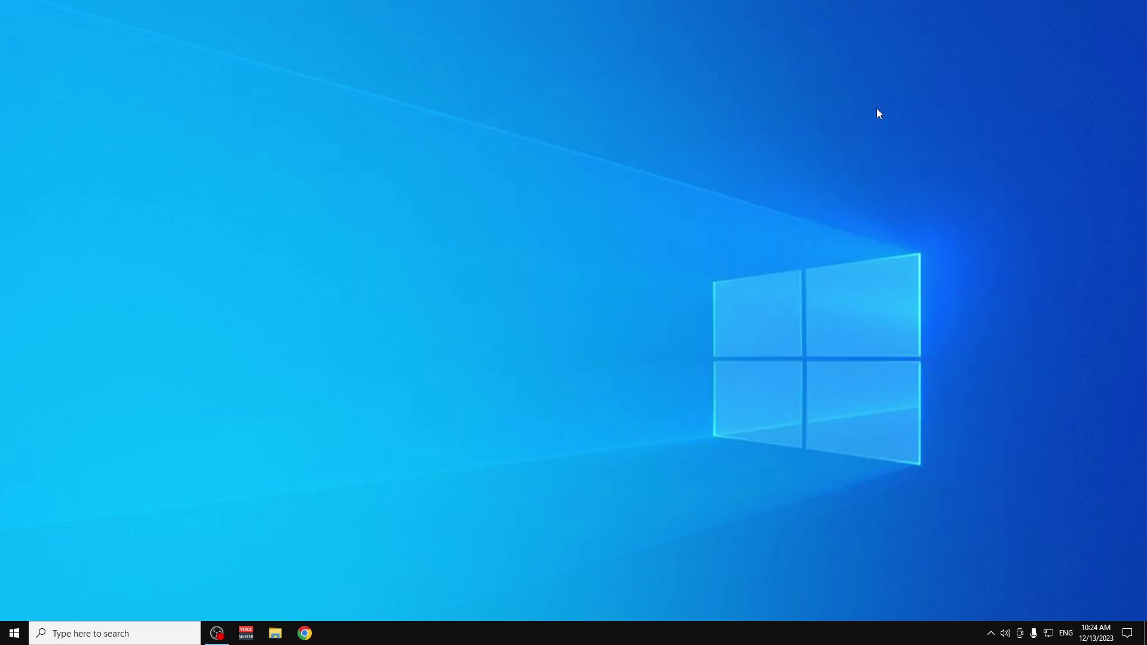
Launch Device Manager from the Start button's right-click menu.
left_click(15, 634)
left_click(15, 636)
right_click(15, 632)
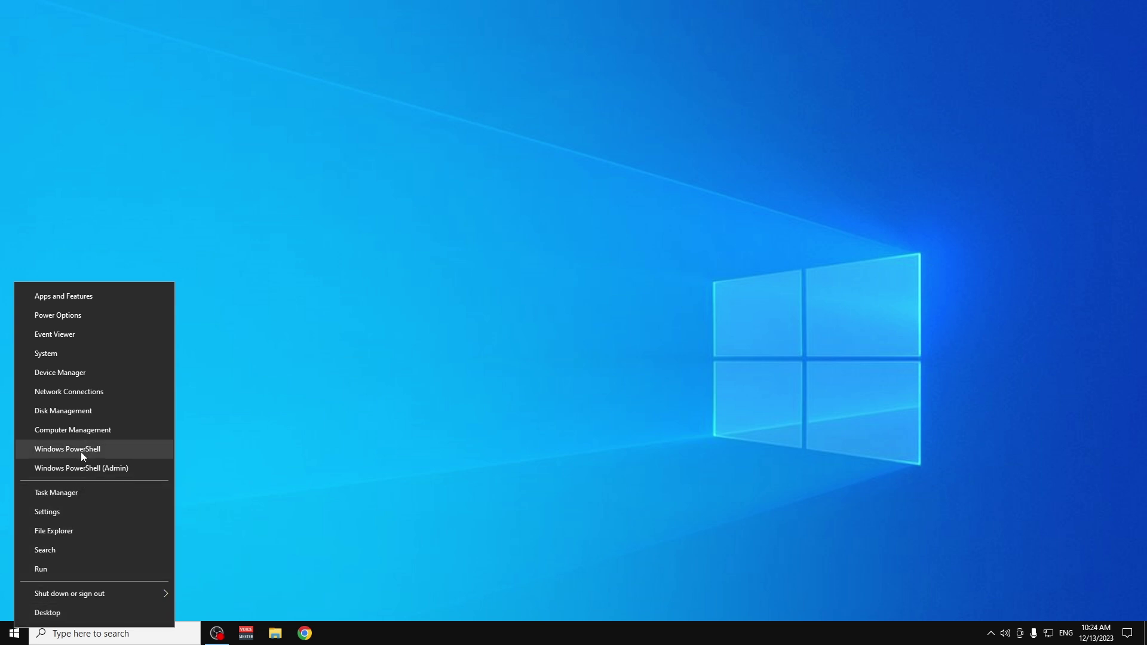
left_click(109, 380)
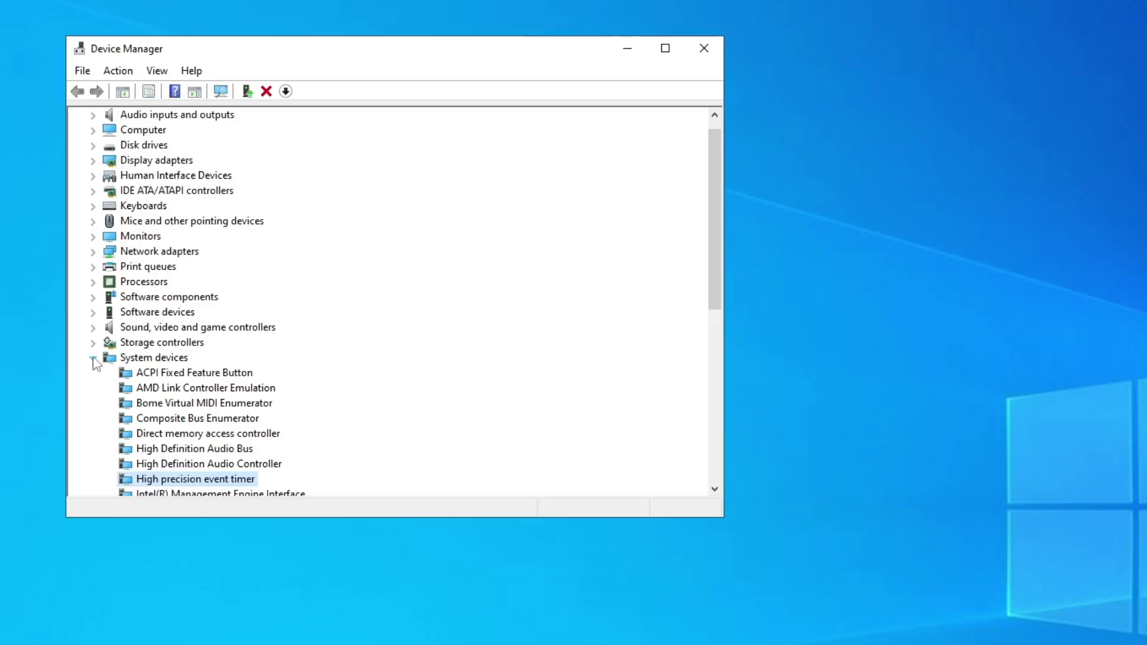
Expand the System devices category to show High precision event timer.
left_click(60, 262)
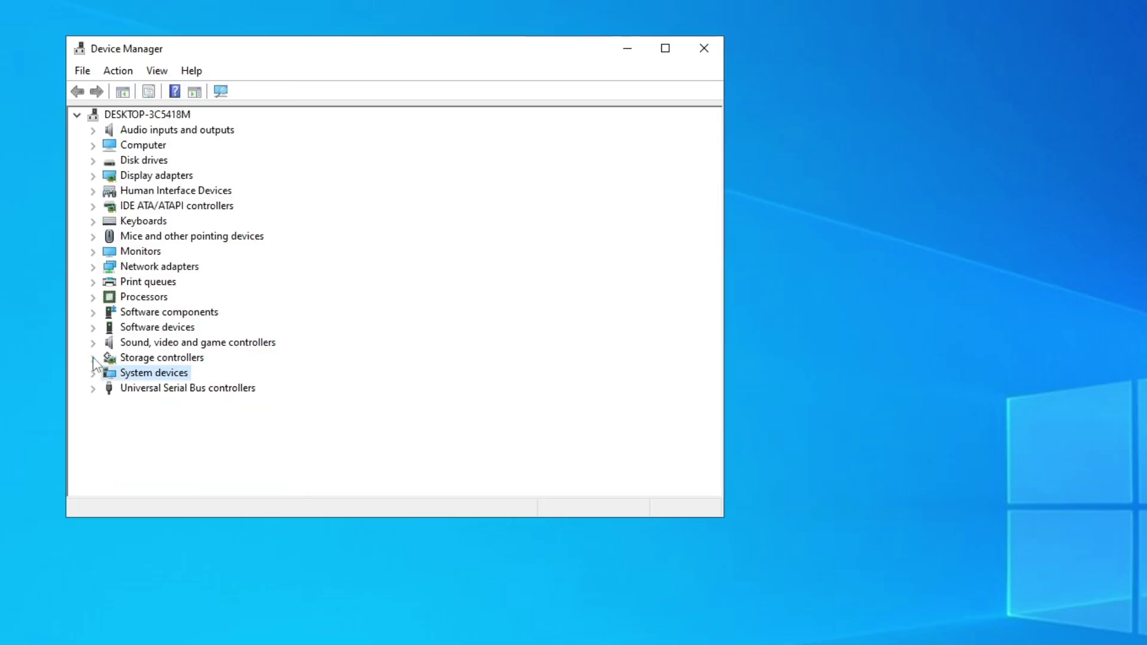
left_click(173, 281)
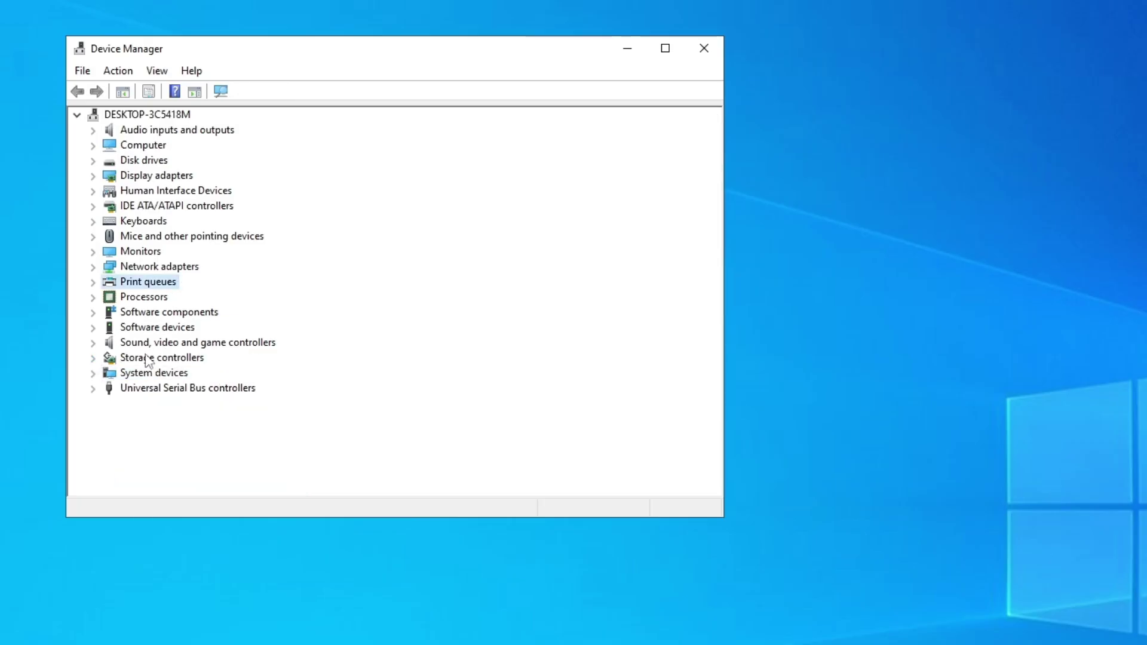
left_click(93, 374)
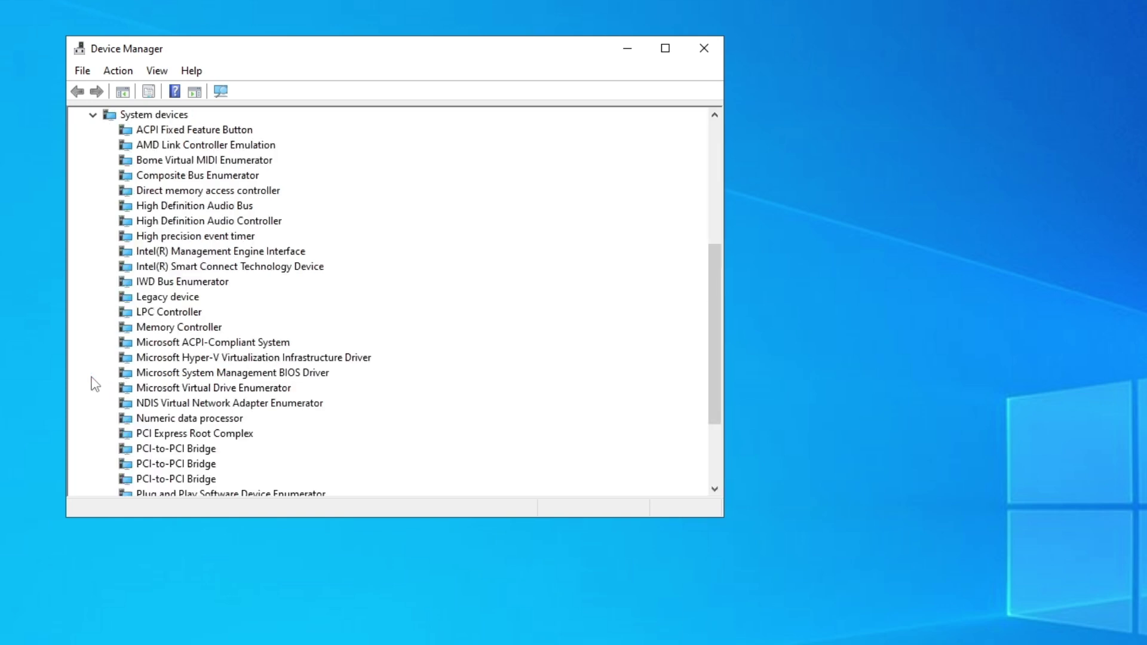
left_click(127, 116)
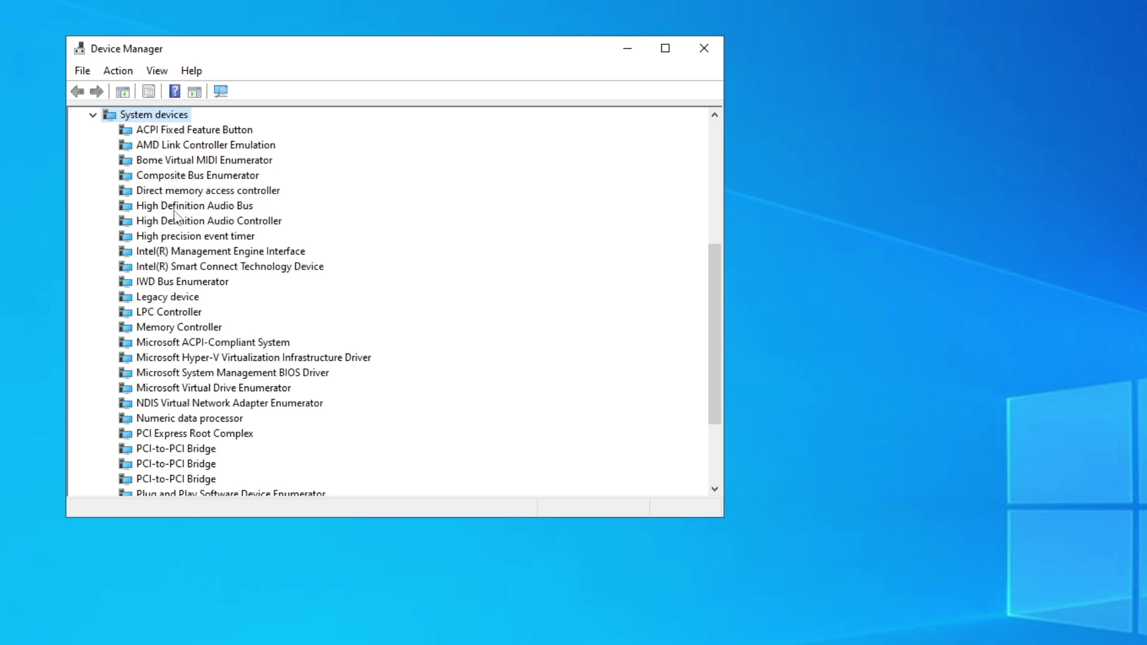
Disable High precision event timer, confirm with Yes, and close Device Manager.
right_click(250, 239)
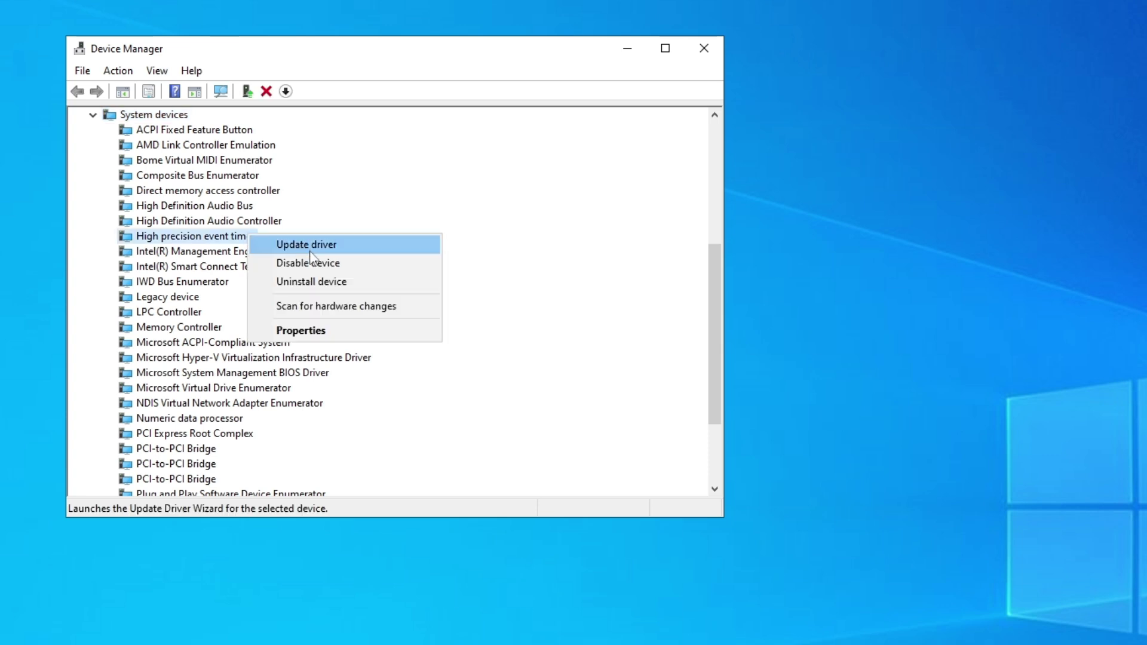
left_click(339, 263)
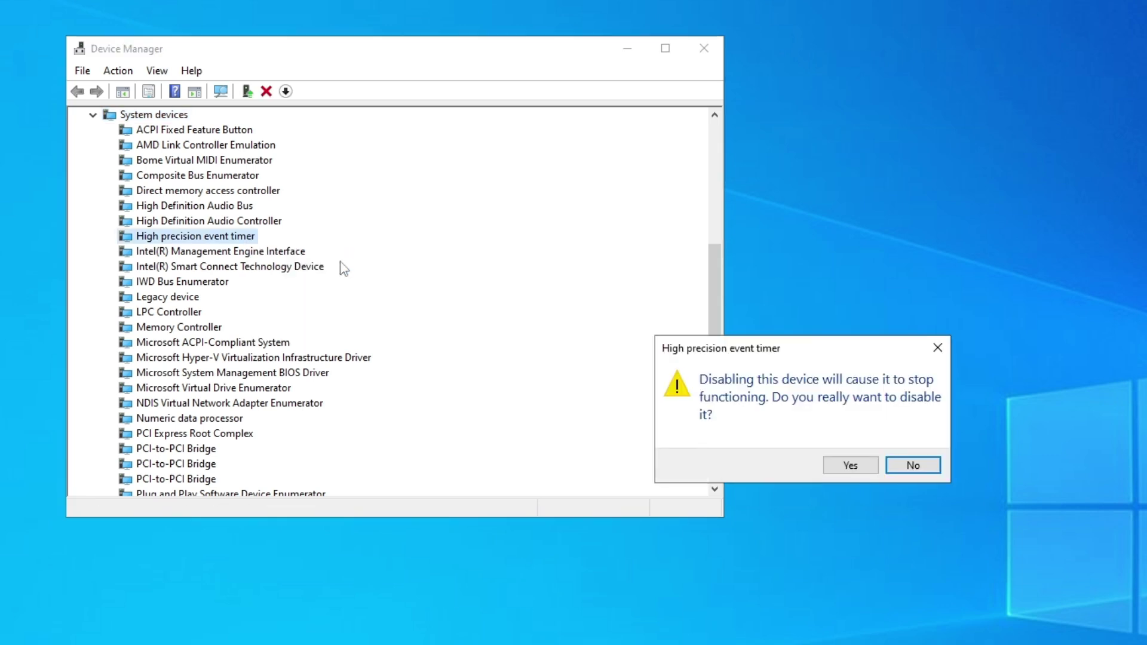
left_click(863, 465)
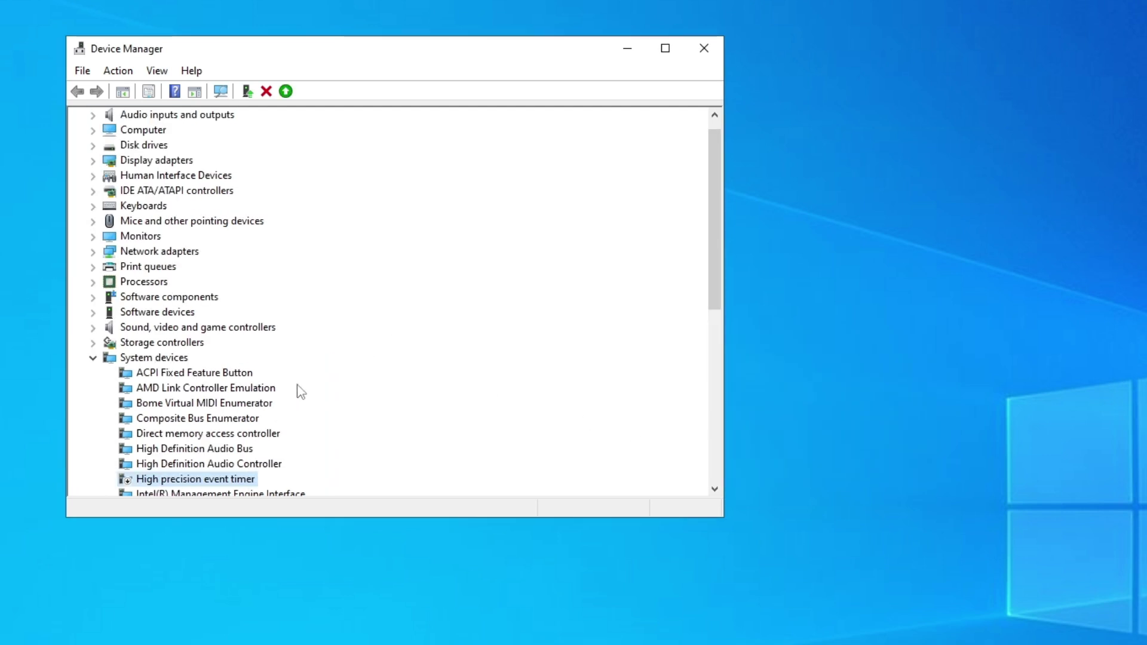
right_click(249, 482)
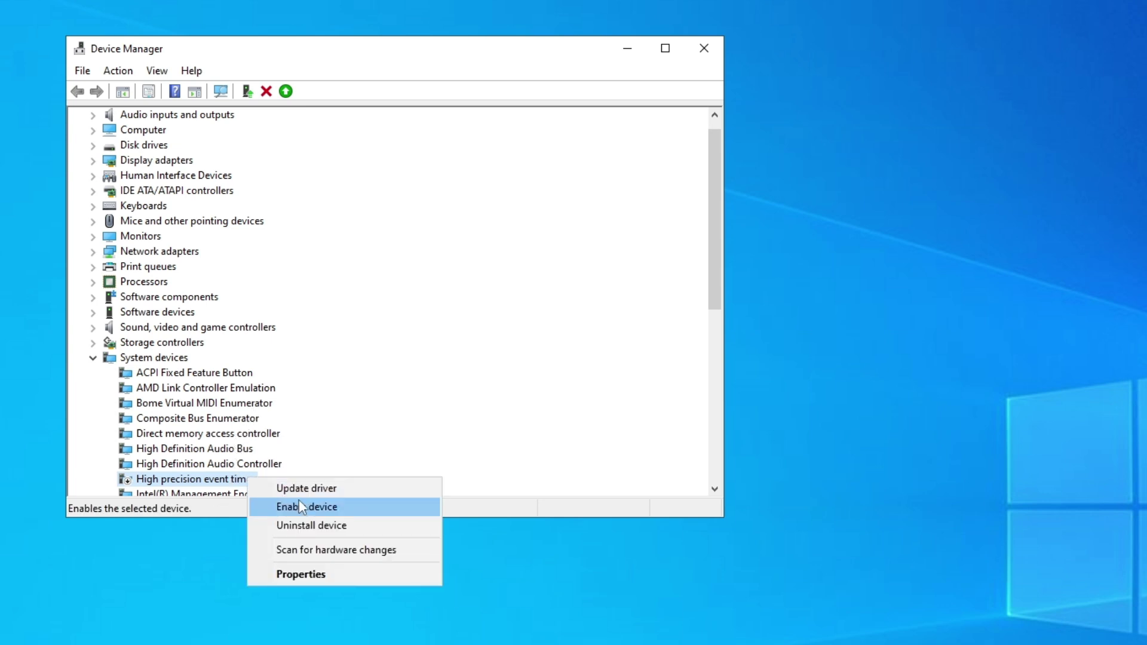
left_click(717, 45)
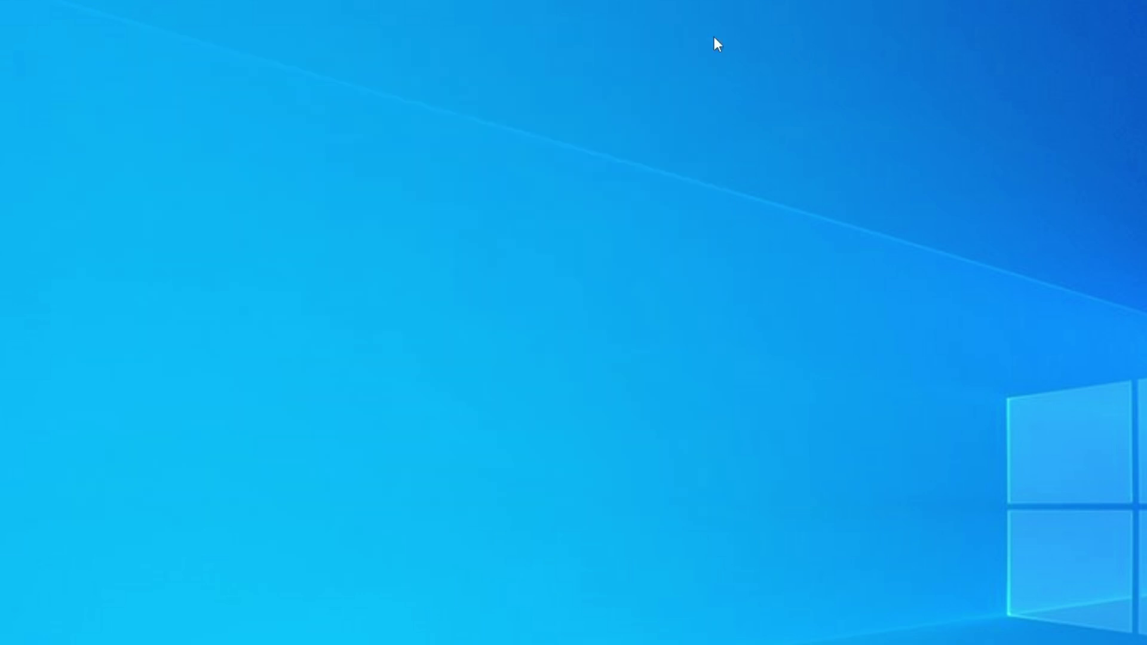